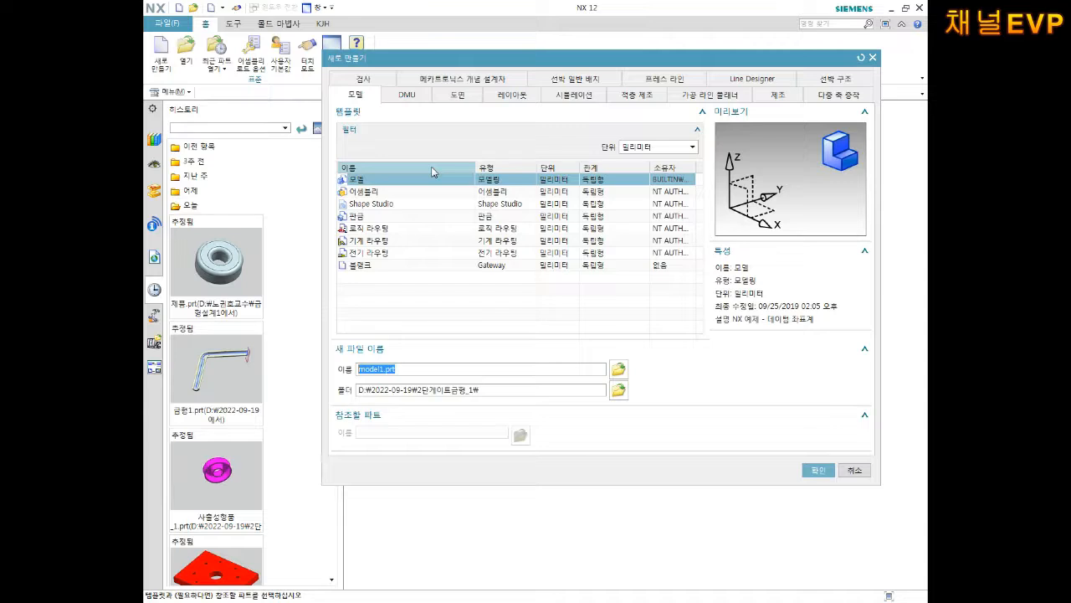
Name the new millimetre model file 22번 스프링 and create it
{"action": "type", "text": "ㅐ"}
{"action": "type", "text": "스프링"}
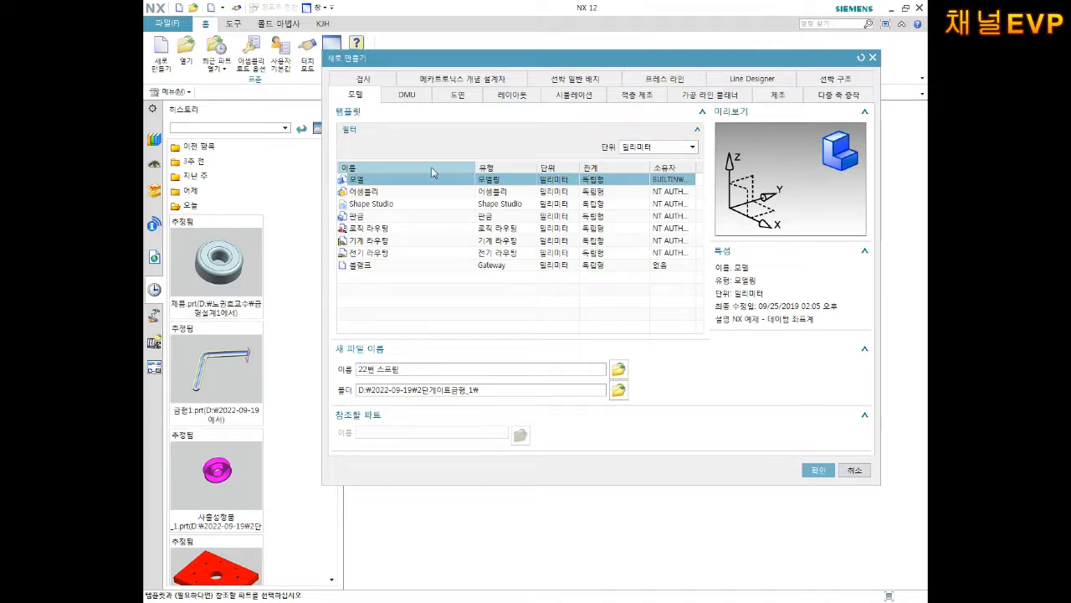
{"action": "type", "text": "ㅓ"}
{"action": "type", "text": "링"}
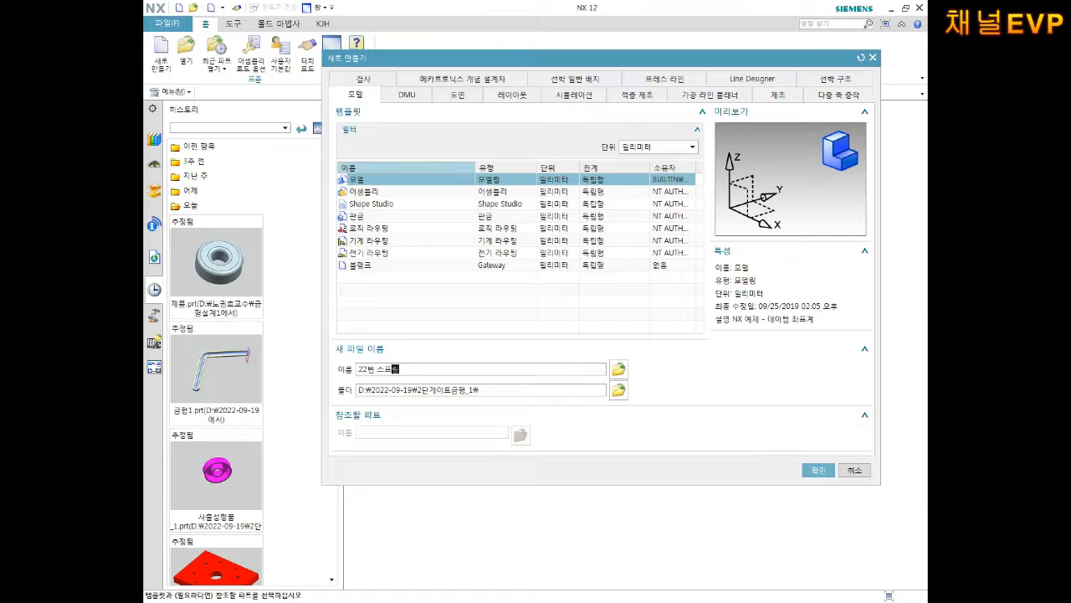
{"action": "key", "text": "Return"}
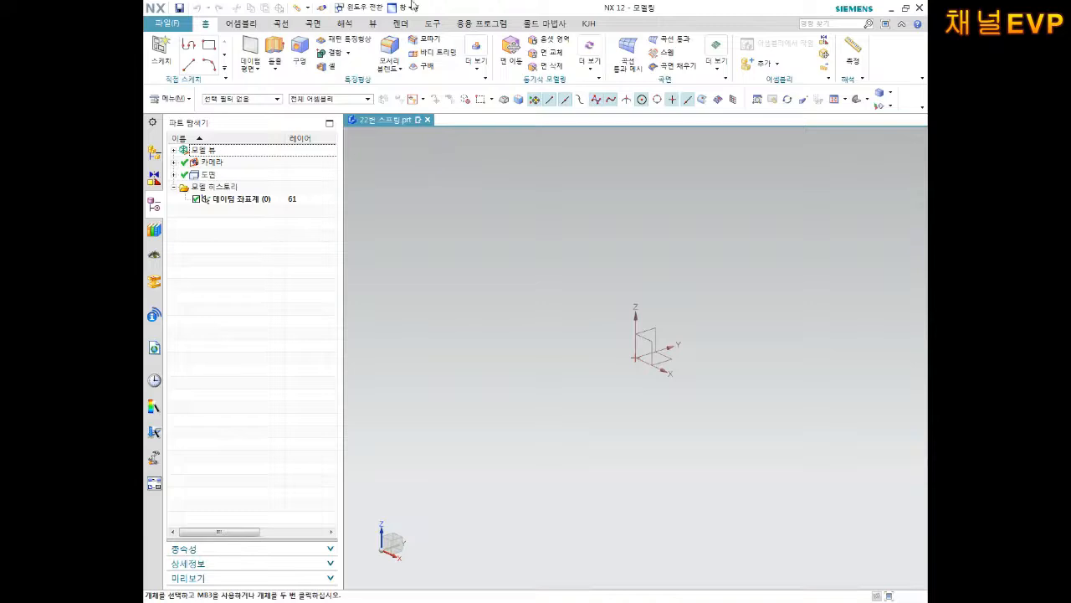
Start a helix on the datum coordinate system with a constant diameter of 19 mm
{"action": "left_click", "coordinate": [287, 25]}
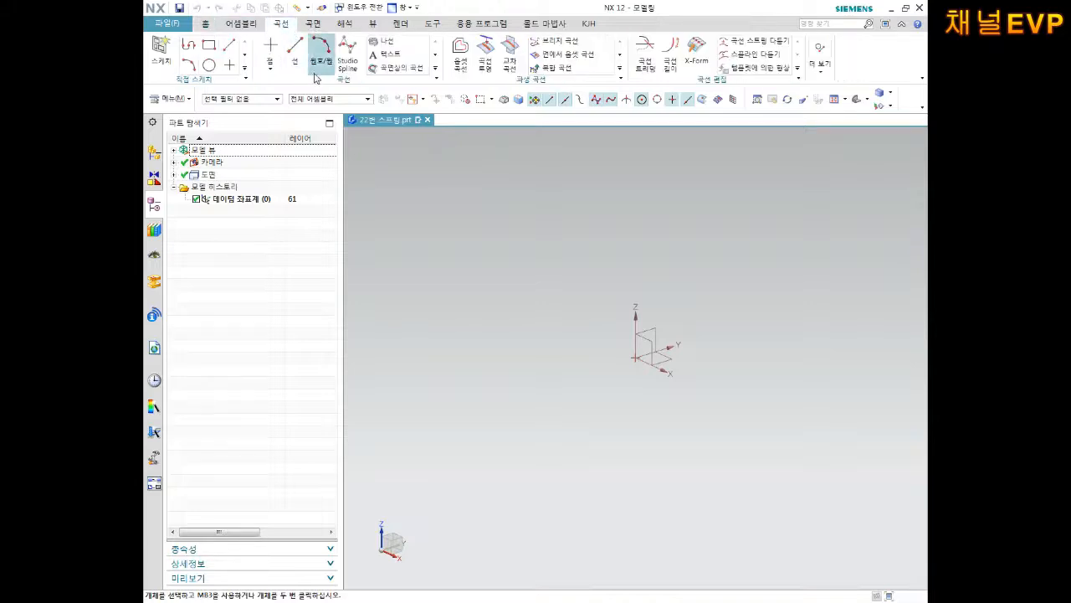
{"action": "left_click", "coordinate": [393, 44]}
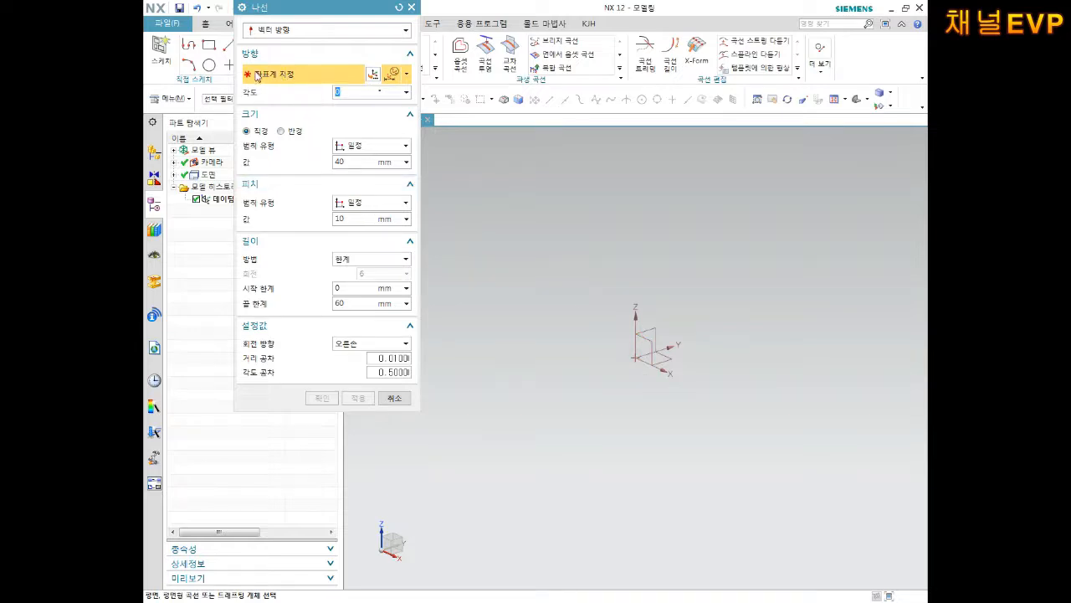
{"action": "left_click", "coordinate": [664, 355]}
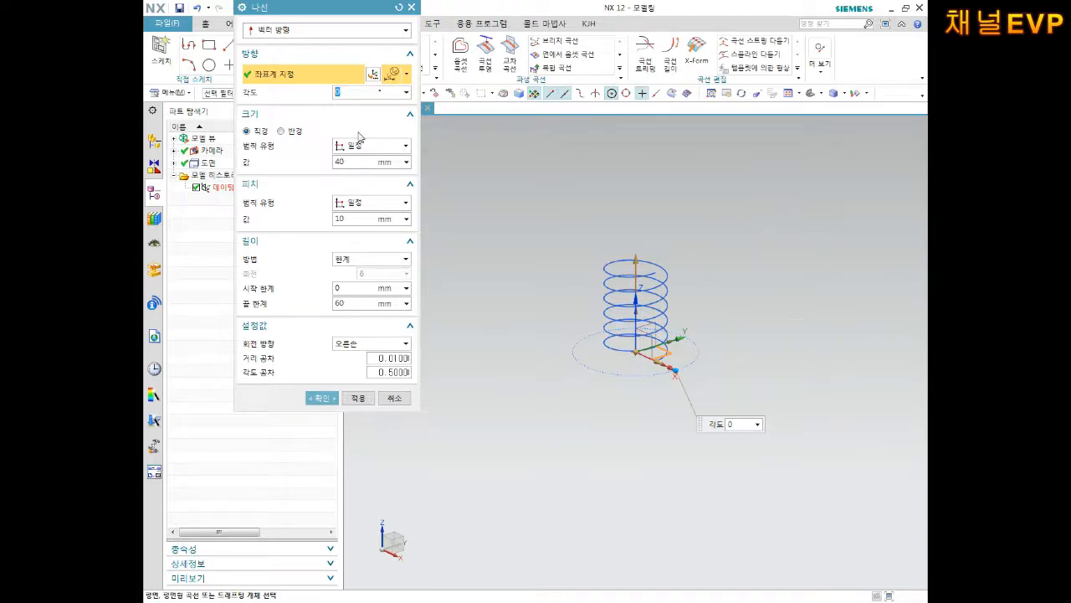
{"action": "double_click", "coordinate": [354, 159]}
{"action": "type", "text": "19"}
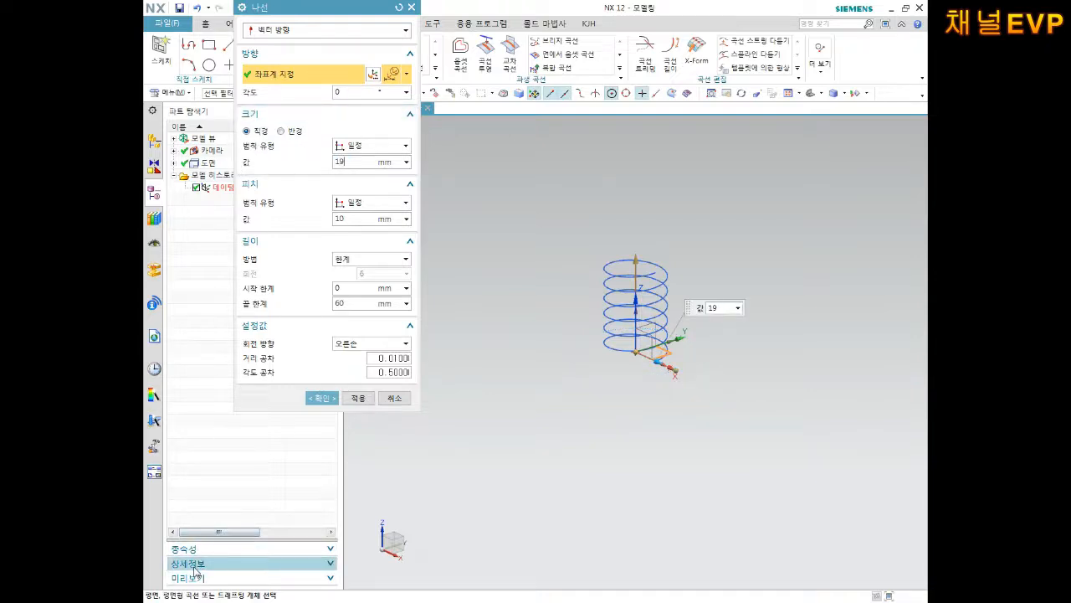
{"action": "key", "text": "Return"}
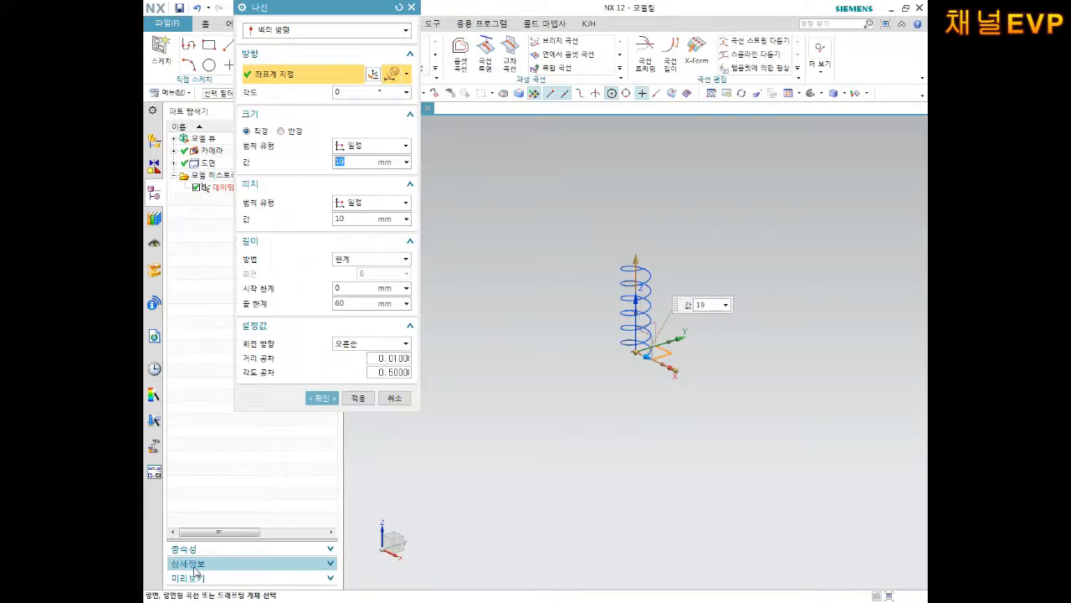
Set the helix's end limit to 27 mm and its pitch to 5 mm, and create the curve
{"action": "left_click", "coordinate": [355, 302]}
{"action": "type", "text": "27"}
{"action": "key", "text": "Return"}
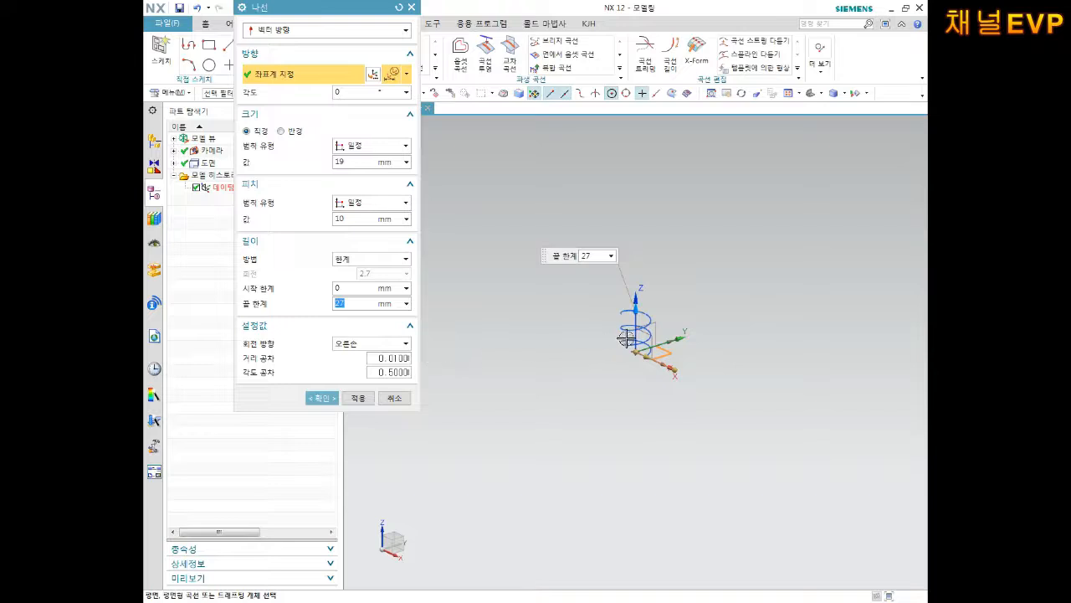
{"action": "scroll", "coordinate": [627, 337], "scroll_direction": "down", "scroll_amount": 5}
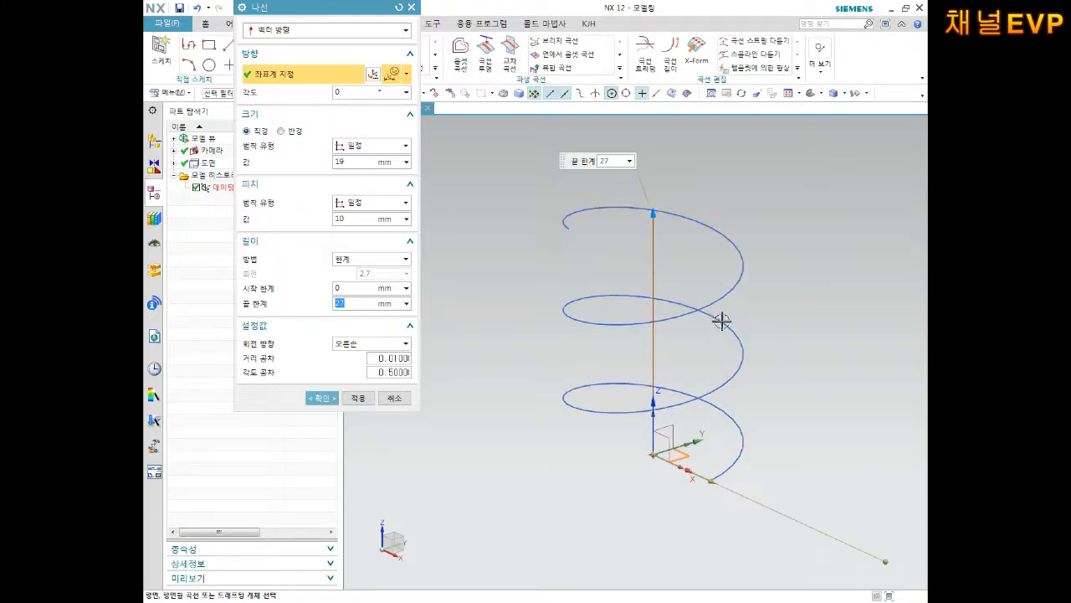
{"action": "left_click_drag", "start_coordinate": [347, 221], "coordinate": [209, 301]}
{"action": "type", "text": "5"}
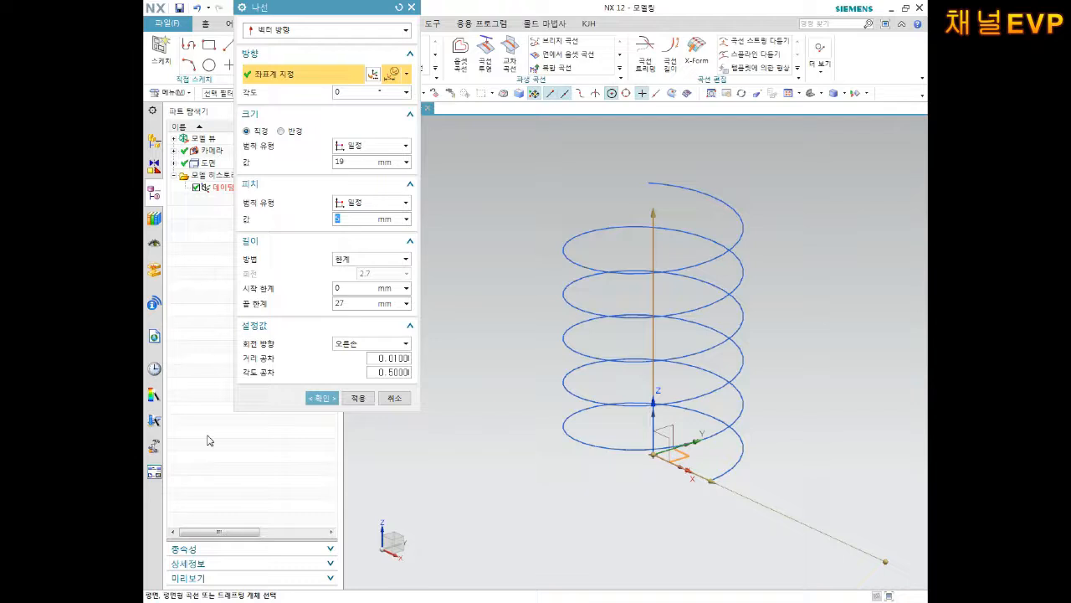
{"action": "mouse_move", "coordinate": [706, 280]}
{"action": "middle_mouse_down"}
{"action": "mouse_move", "coordinate": [703, 342]}
{"action": "mouse_move", "coordinate": [702, 278]}
{"action": "middle_mouse_up"}
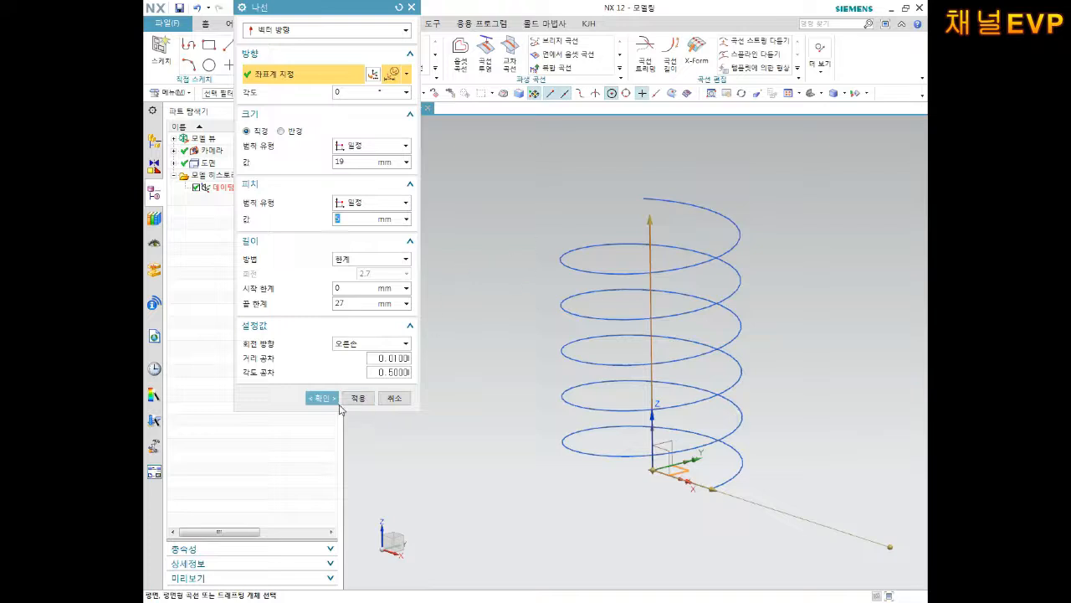
{"action": "left_click", "coordinate": [322, 397]}
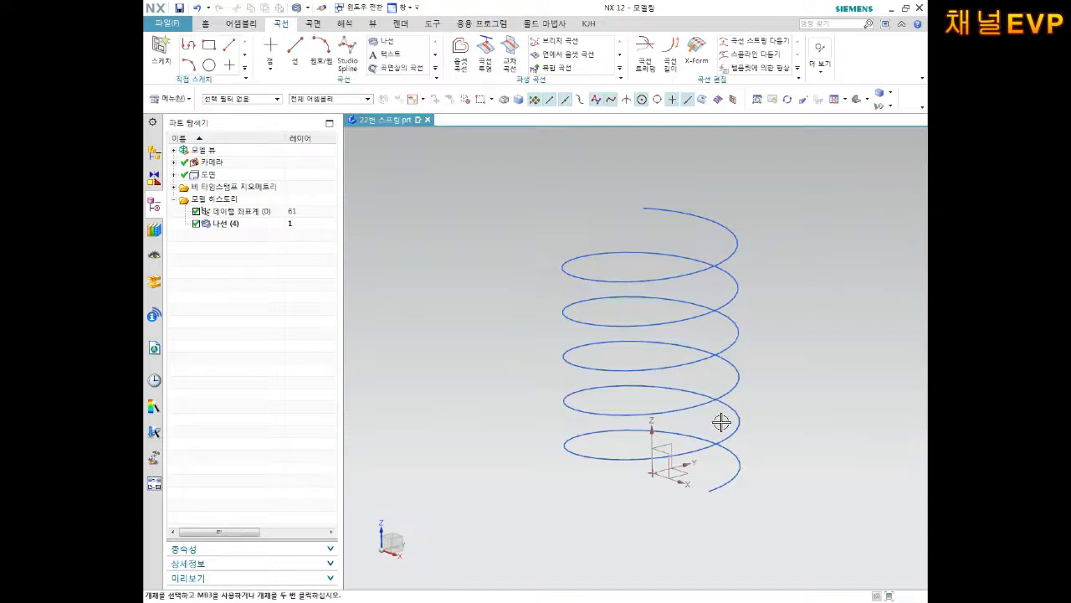
{"action": "middle_click_drag", "start_coordinate": [758, 452], "coordinate": [789, 461]}
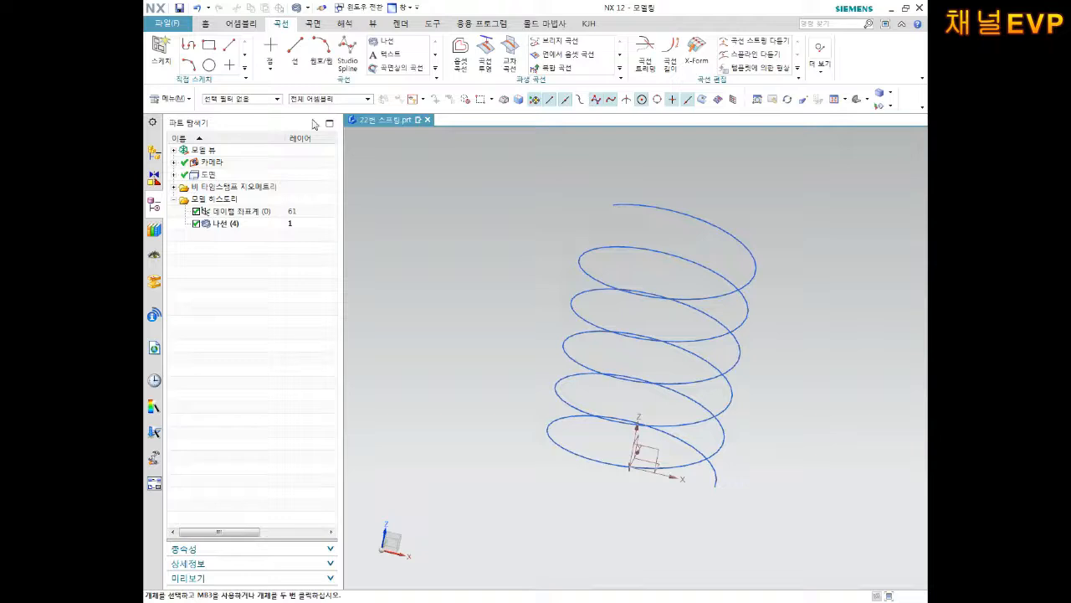
{"action": "left_click", "coordinate": [205, 23]}
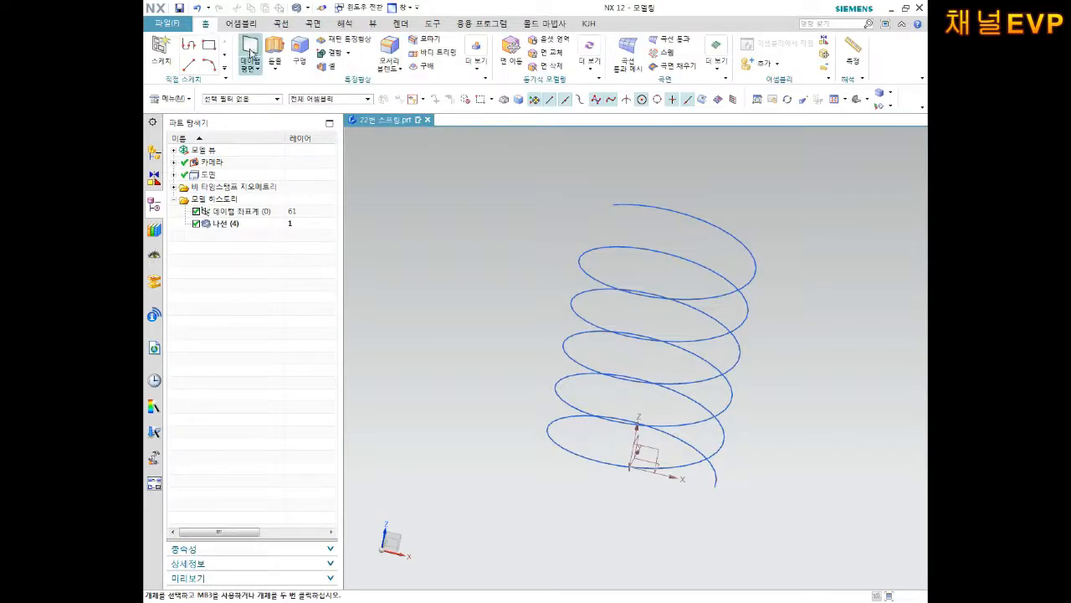
{"action": "left_click", "coordinate": [250, 53]}
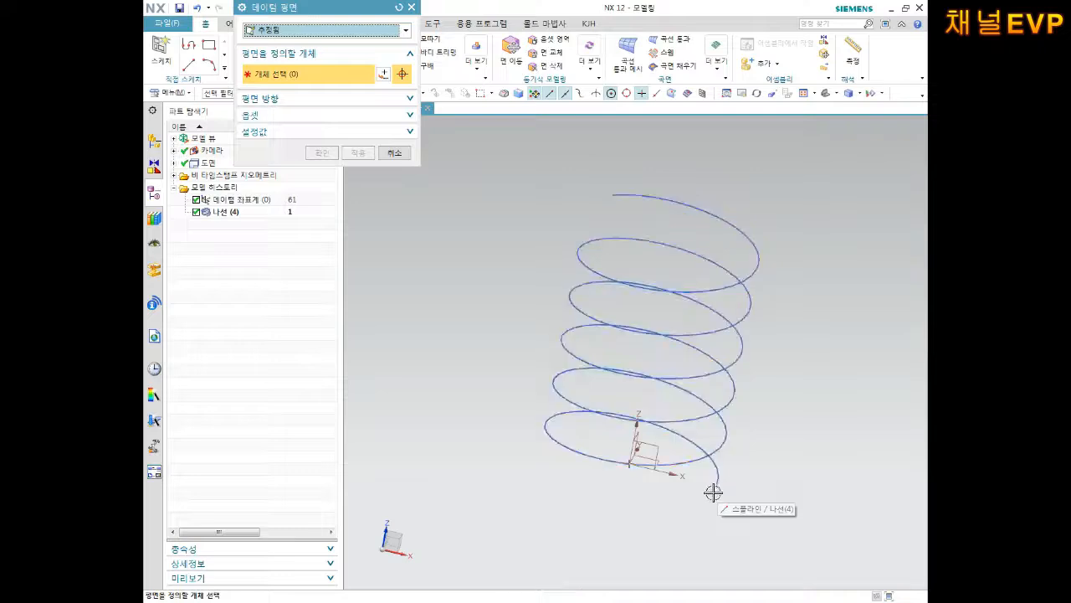
{"action": "left_click", "coordinate": [717, 485]}
{"action": "middle_click_drag", "start_coordinate": [797, 488], "coordinate": [718, 467]}
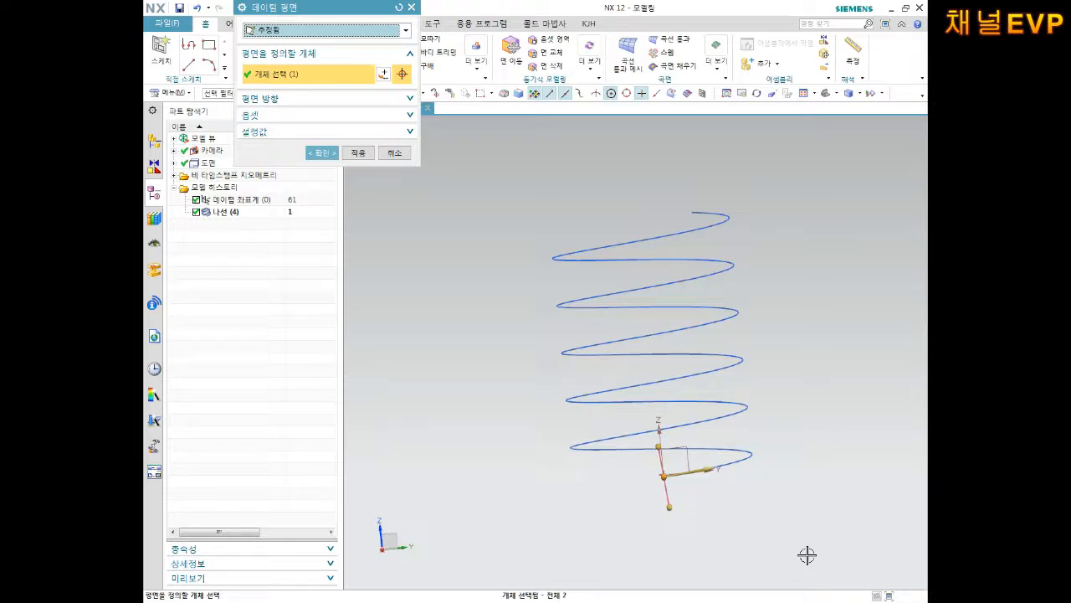
{"action": "key", "text": "Escape"}
{"action": "middle_click_drag", "start_coordinate": [856, 450], "coordinate": [743, 497]}
{"action": "scroll", "coordinate": [716, 507], "scroll_direction": "up", "scroll_amount": 3}
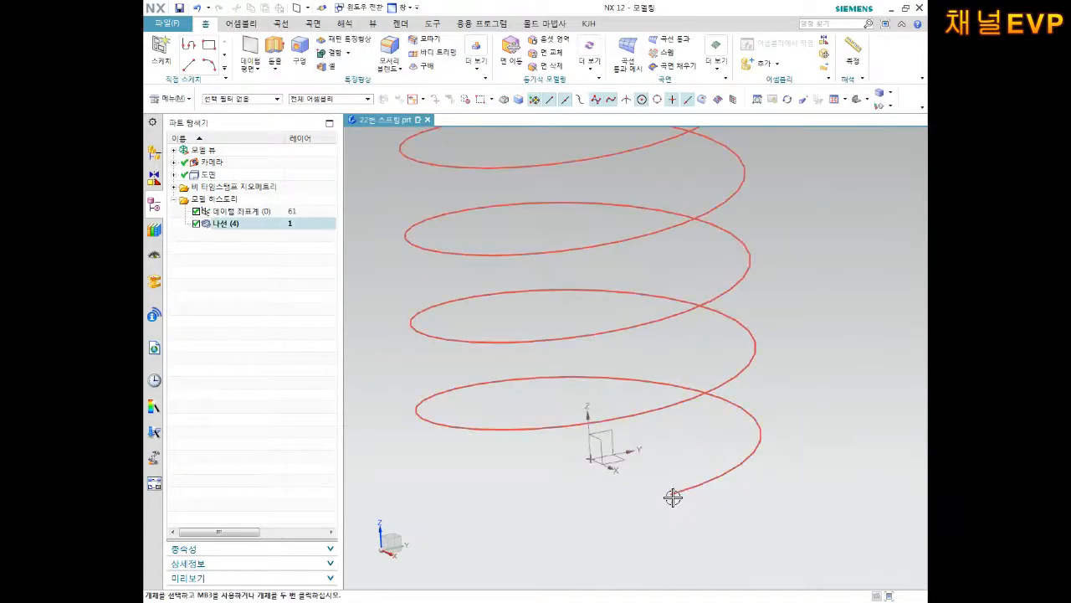
{"action": "middle_click_drag", "start_coordinate": [695, 490], "coordinate": [667, 500]}
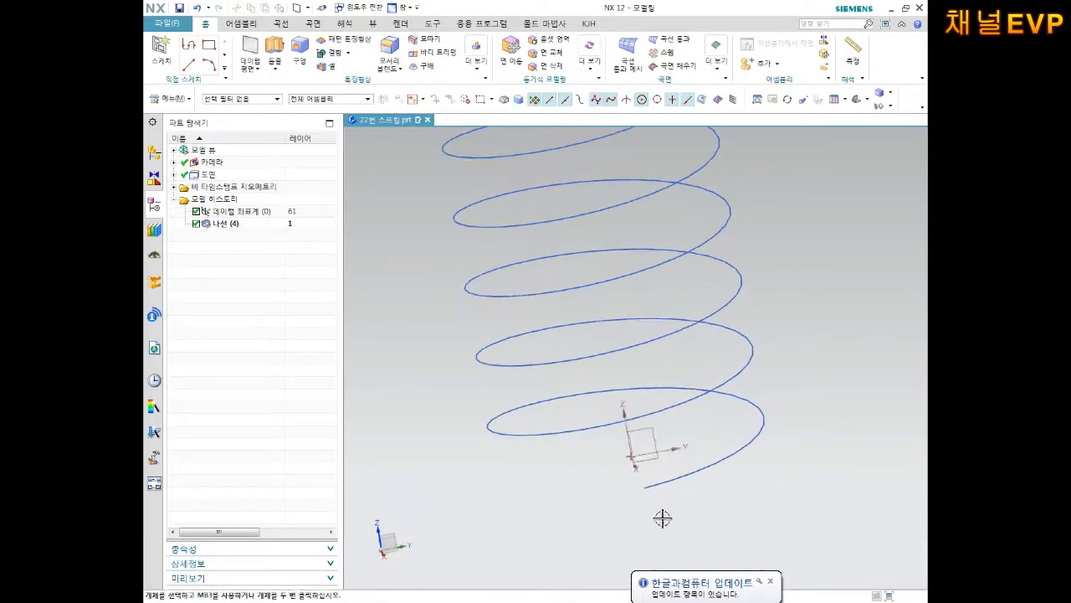
{"action": "left_click", "coordinate": [161, 52]}
{"action": "left_click", "coordinate": [624, 431]}
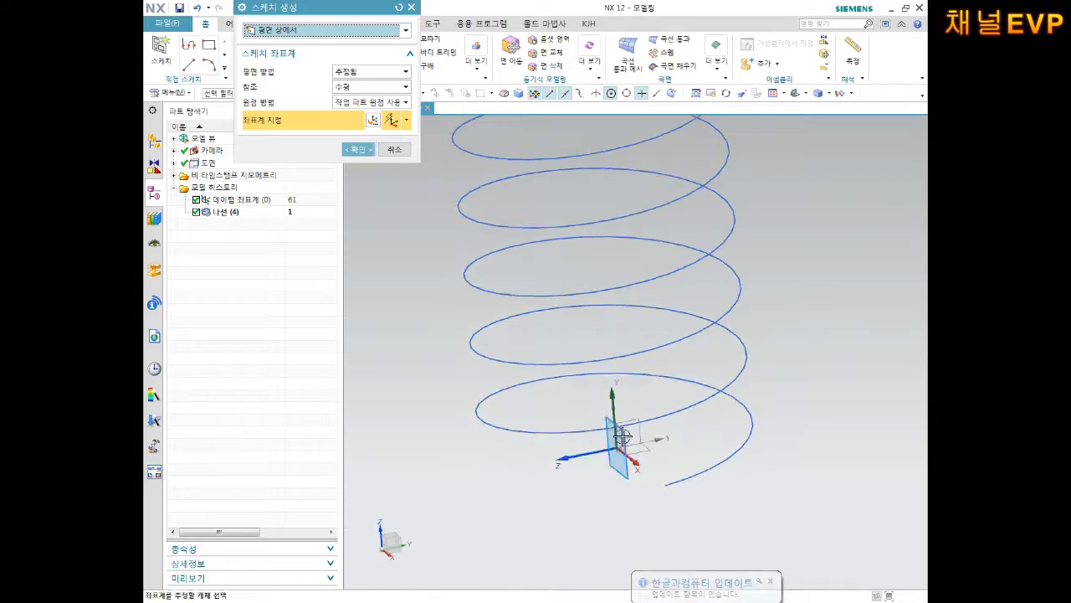
{"action": "middle_click_drag", "start_coordinate": [660, 471], "coordinate": [641, 495]}
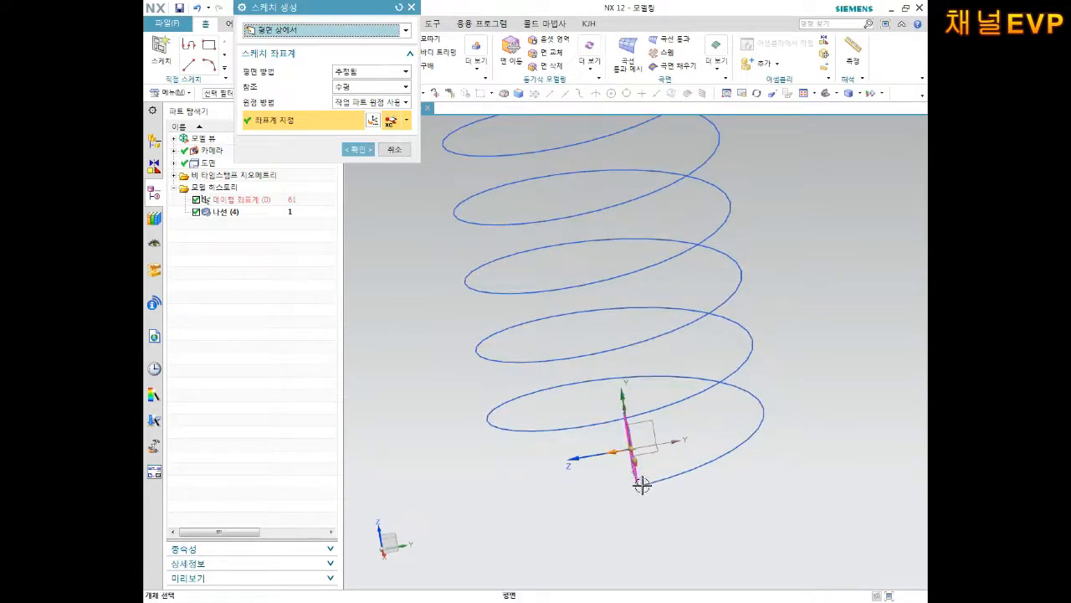
{"action": "middle_click_drag", "start_coordinate": [640, 481], "coordinate": [665, 483]}
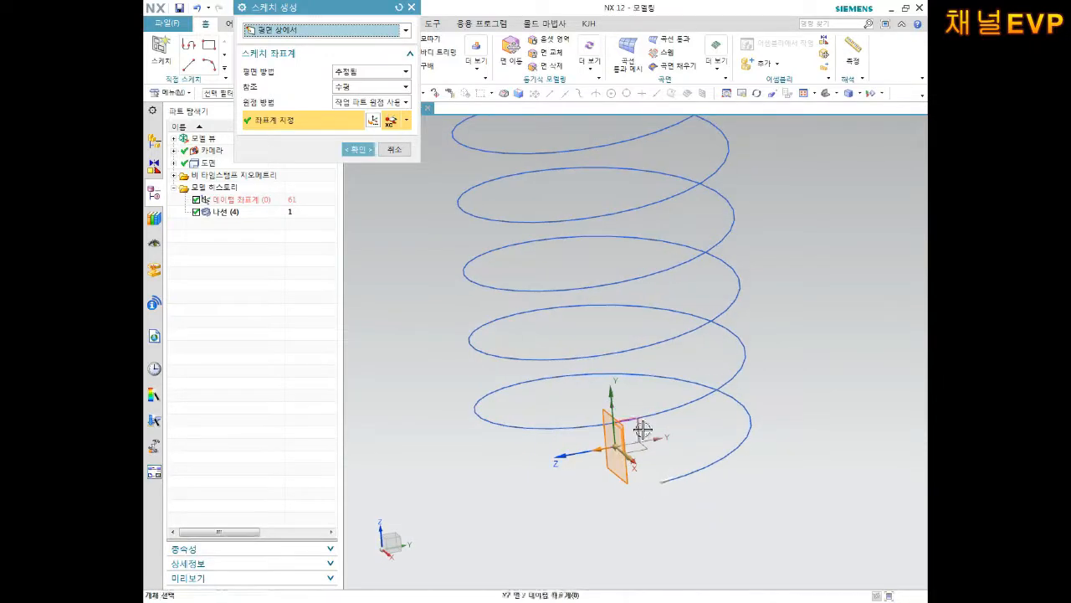
{"action": "key", "text": "Escape"}
Create a datum plane from the coordinate system's XZ plane and the helix's lower endpoint
{"action": "left_click", "coordinate": [259, 71]}
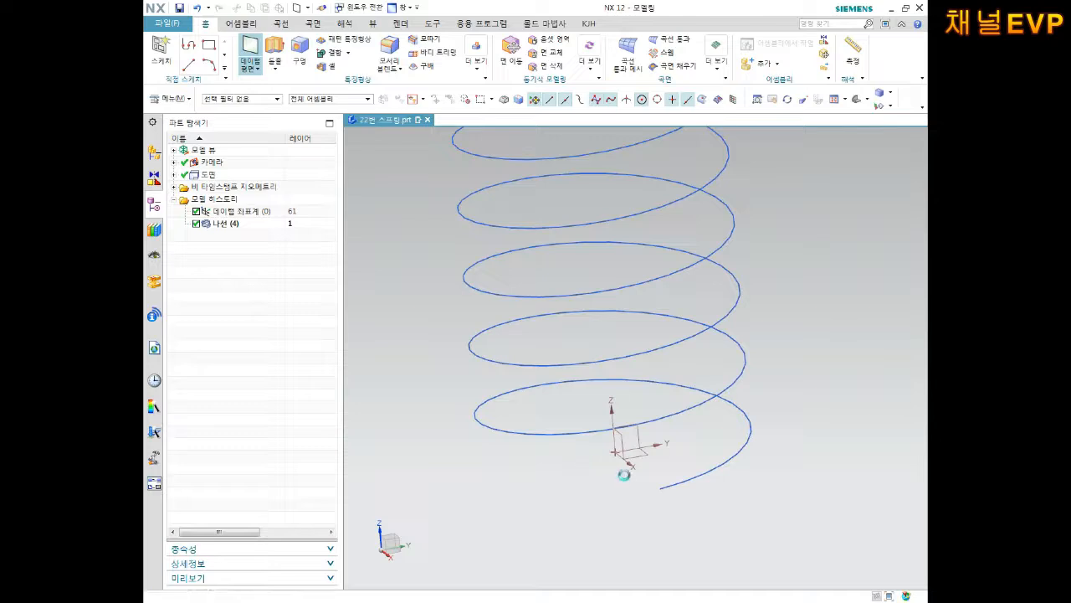
{"action": "middle_click_drag", "start_coordinate": [636, 460], "coordinate": [650, 468]}
{"action": "left_click", "coordinate": [614, 421]}
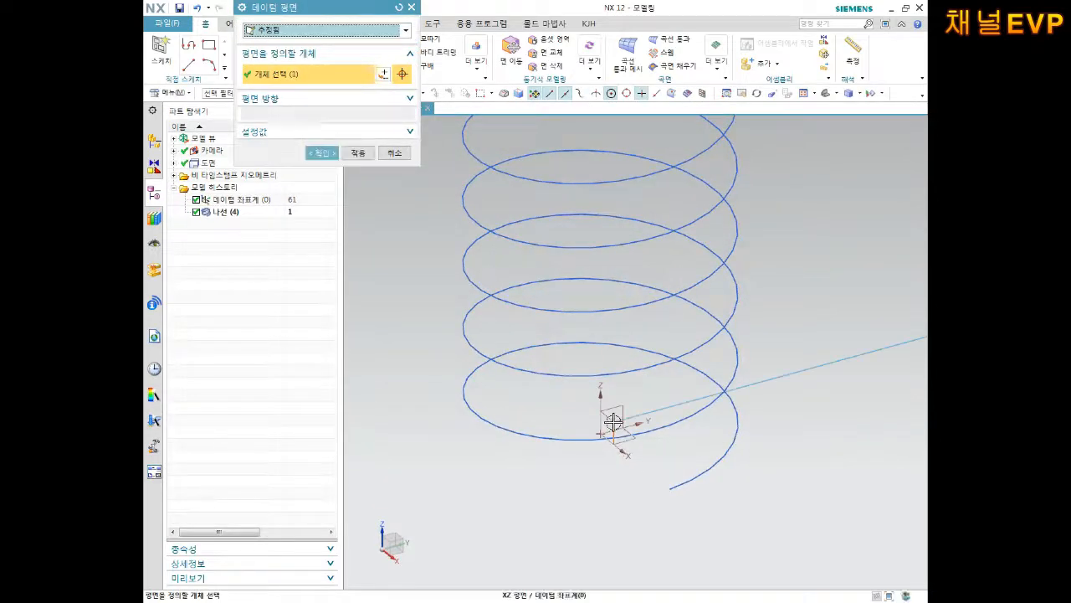
{"action": "left_click", "coordinate": [672, 489]}
{"action": "middle_click_drag", "start_coordinate": [597, 454], "coordinate": [572, 456]}
{"action": "scroll", "coordinate": [683, 488], "scroll_direction": "up", "scroll_amount": 5}
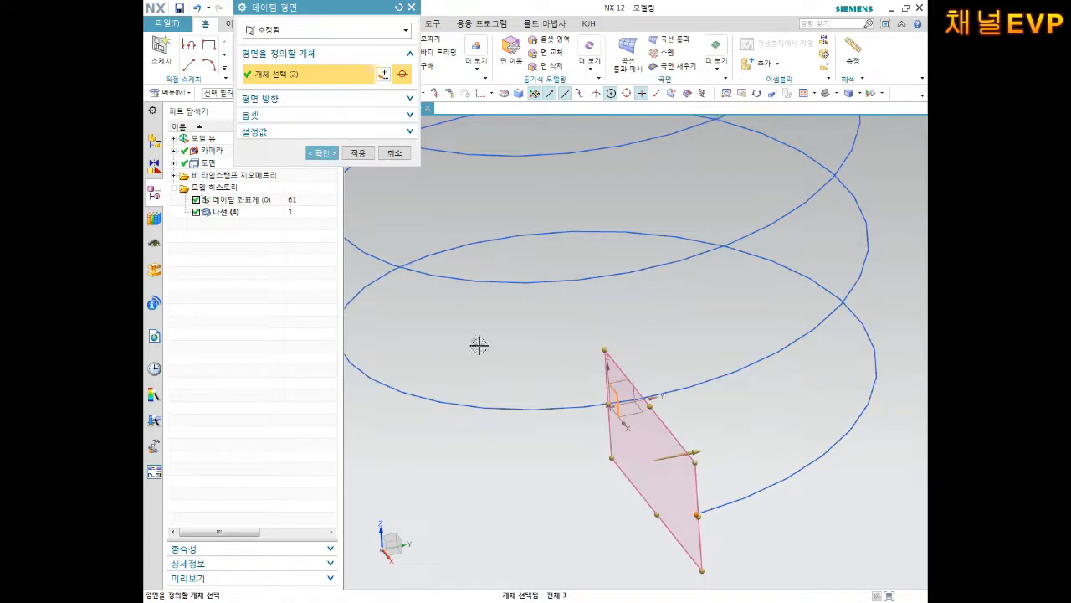
{"action": "left_click", "coordinate": [321, 153]}
Start a sketch on the new datum plane and draw a circle centred on the helix's lower endpoint
{"action": "middle_click_drag", "start_coordinate": [566, 279], "coordinate": [694, 327]}
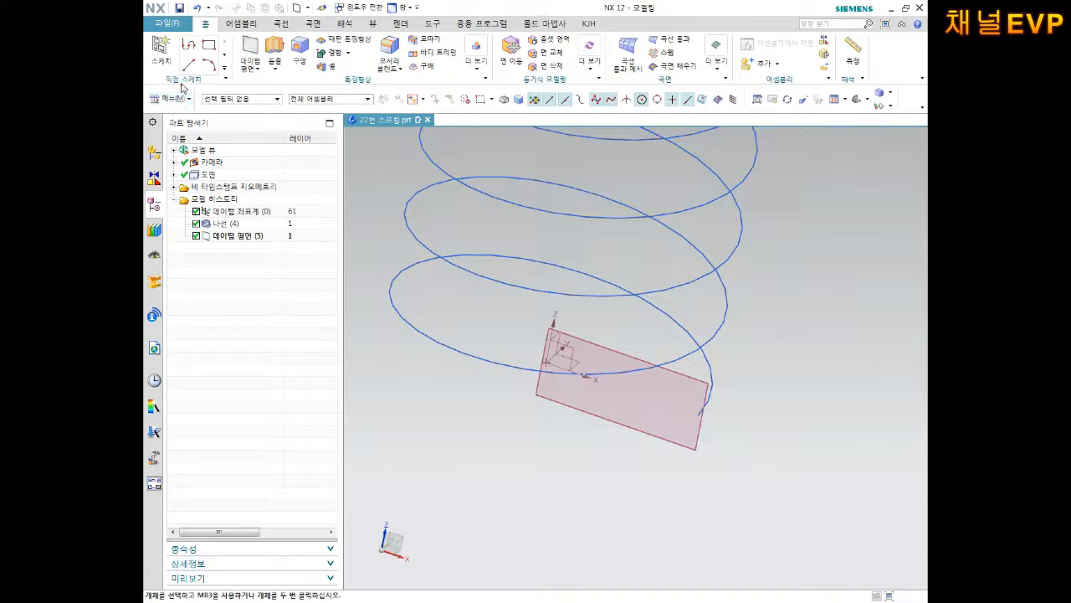
{"action": "left_click", "coordinate": [161, 51]}
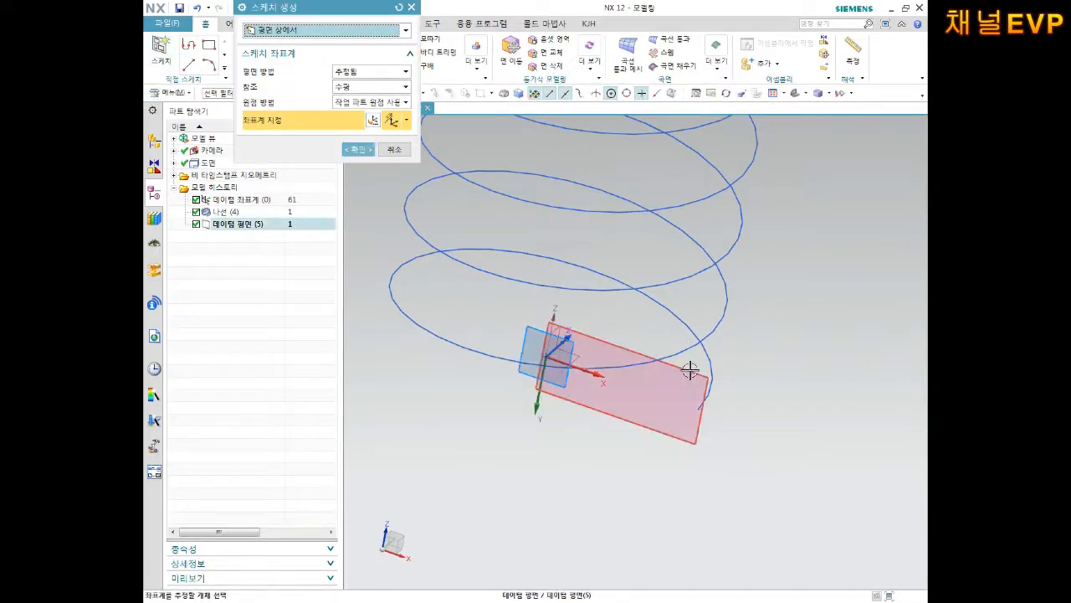
{"action": "left_click", "coordinate": [688, 371]}
{"action": "left_click", "coordinate": [360, 151]}
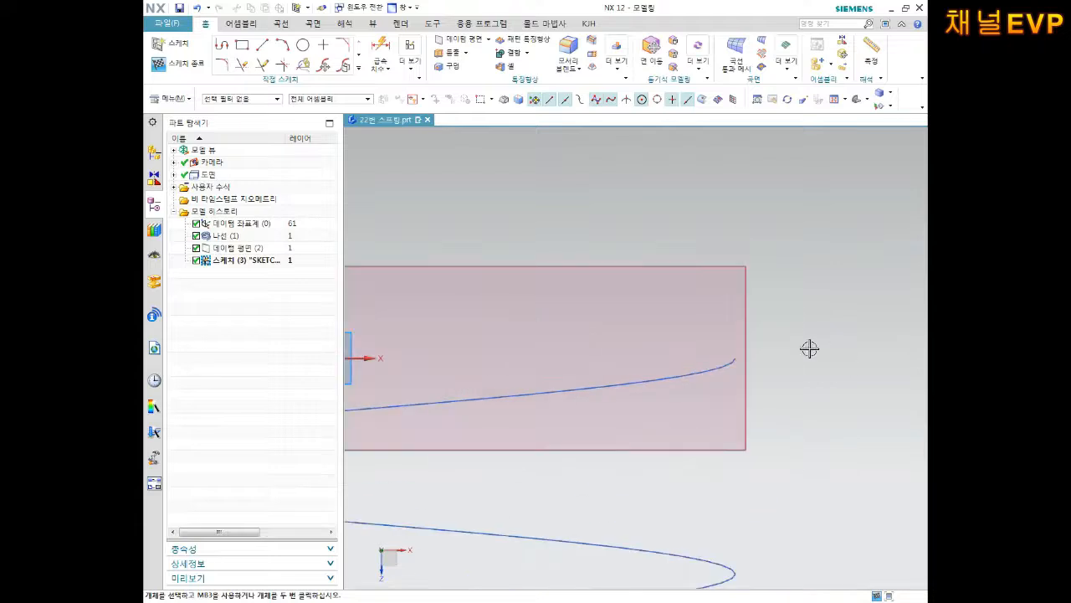
{"action": "key", "text": "o"}
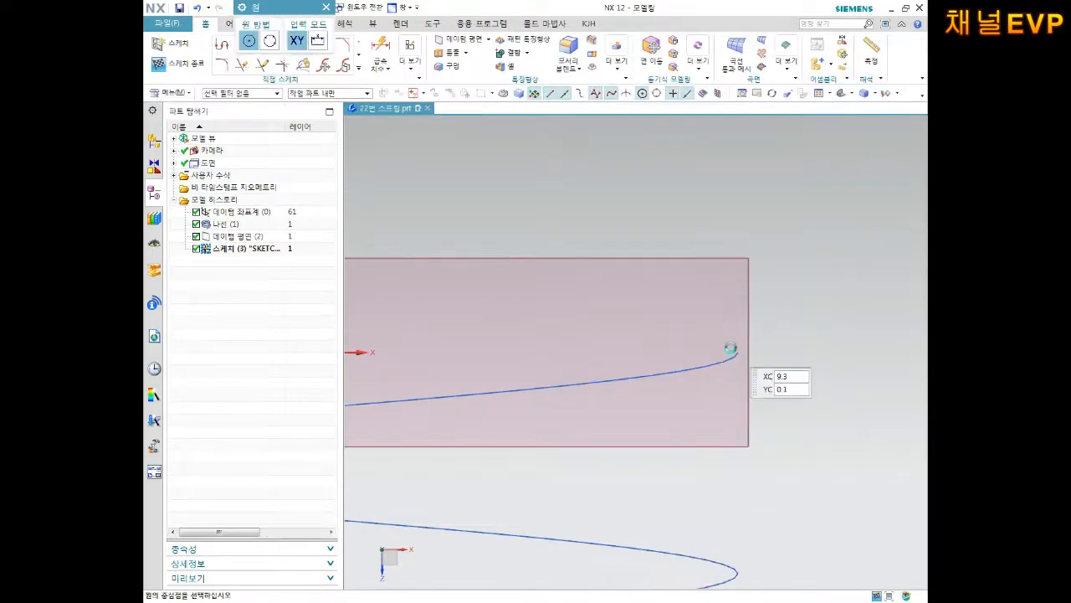
{"action": "left_click", "coordinate": [737, 354]}
{"action": "left_click", "coordinate": [768, 321]}
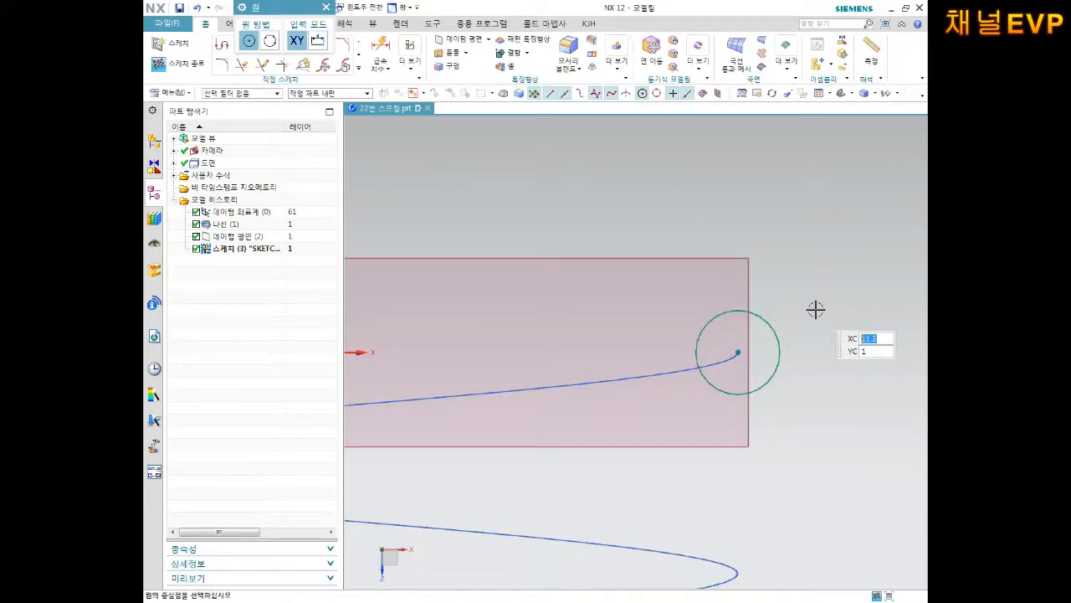
{"action": "key", "text": "Escape"}
Dimension the circle's diameter as 3 mm
{"action": "key", "text": "d"}
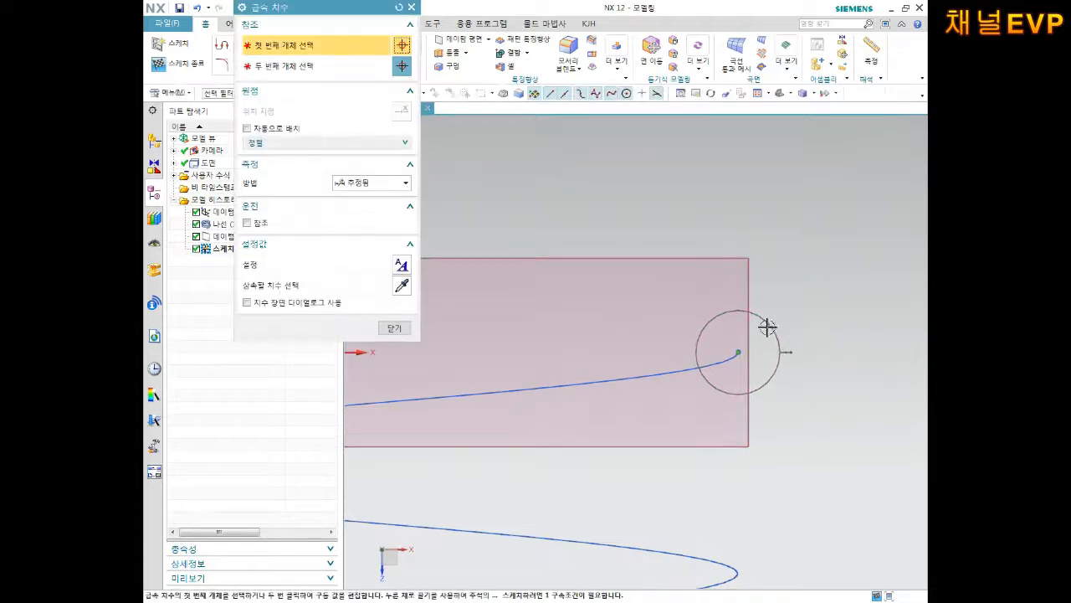
{"action": "left_click", "coordinate": [768, 329]}
{"action": "left_click", "coordinate": [877, 293]}
{"action": "type", "text": "3"}
{"action": "key", "text": "Return"}
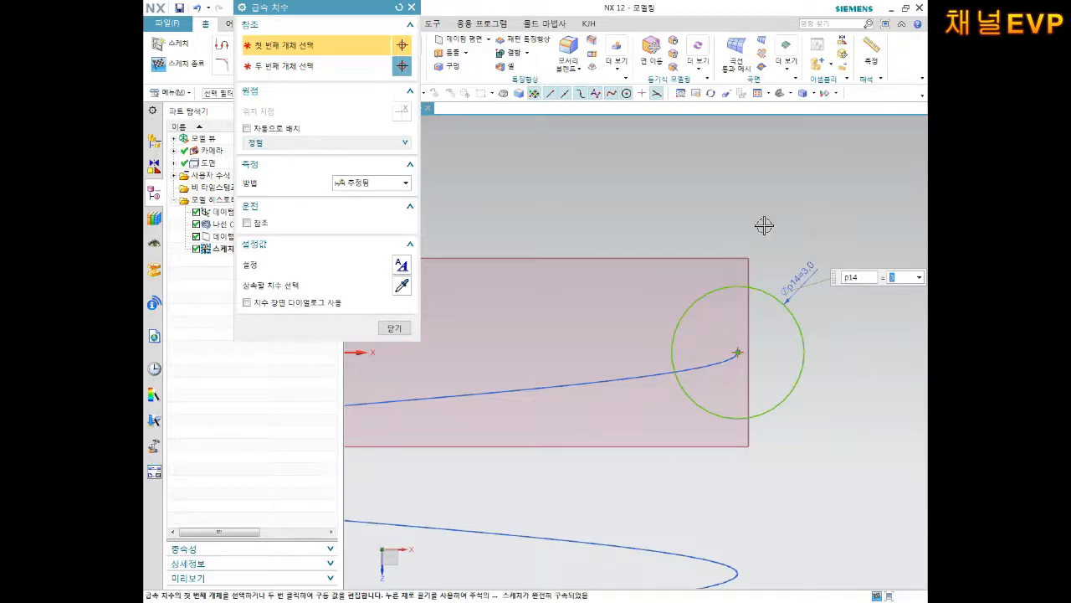
{"action": "left_click", "coordinate": [390, 328]}
Examine how the circle sits at the helix's lower end and finish the sketch
{"action": "scroll", "coordinate": [654, 344], "scroll_direction": "down", "scroll_amount": 2}
{"action": "scroll", "coordinate": [654, 345], "scroll_direction": "down", "scroll_amount": 2}
{"action": "middle_click_drag", "start_coordinate": [691, 366], "coordinate": [636, 391]}
{"action": "middle_click_drag", "start_coordinate": [641, 359], "coordinate": [675, 356]}
{"action": "scroll", "coordinate": [655, 493], "scroll_direction": "up", "scroll_amount": 4}
{"action": "scroll", "coordinate": [665, 474], "scroll_direction": "down", "scroll_amount": 5}
{"action": "middle_click_drag", "start_coordinate": [672, 464], "coordinate": [633, 502]}
{"action": "scroll", "coordinate": [653, 494], "scroll_direction": "up", "scroll_amount": 5}
{"action": "scroll", "coordinate": [693, 447], "scroll_direction": "down", "scroll_amount": 1}
{"action": "middle_click_drag", "start_coordinate": [693, 447], "coordinate": [672, 483]}
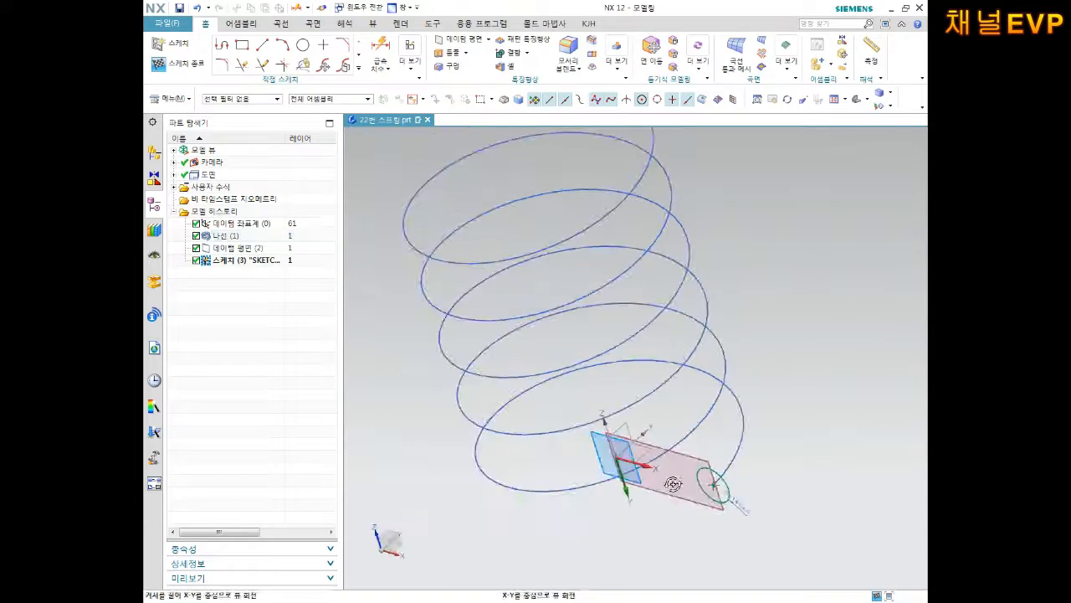
{"action": "left_click", "coordinate": [194, 65]}
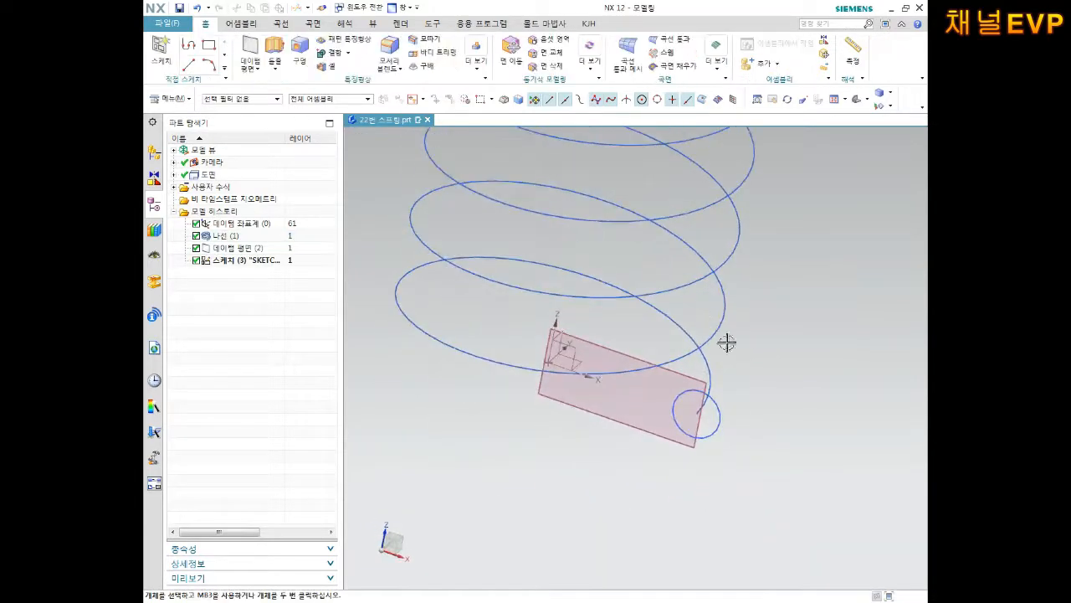
{"action": "mouse_move", "coordinate": [778, 335]}
{"action": "middle_mouse_down"}
{"action": "mouse_move", "coordinate": [751, 326]}
{"action": "mouse_move", "coordinate": [751, 301]}
{"action": "middle_mouse_up"}
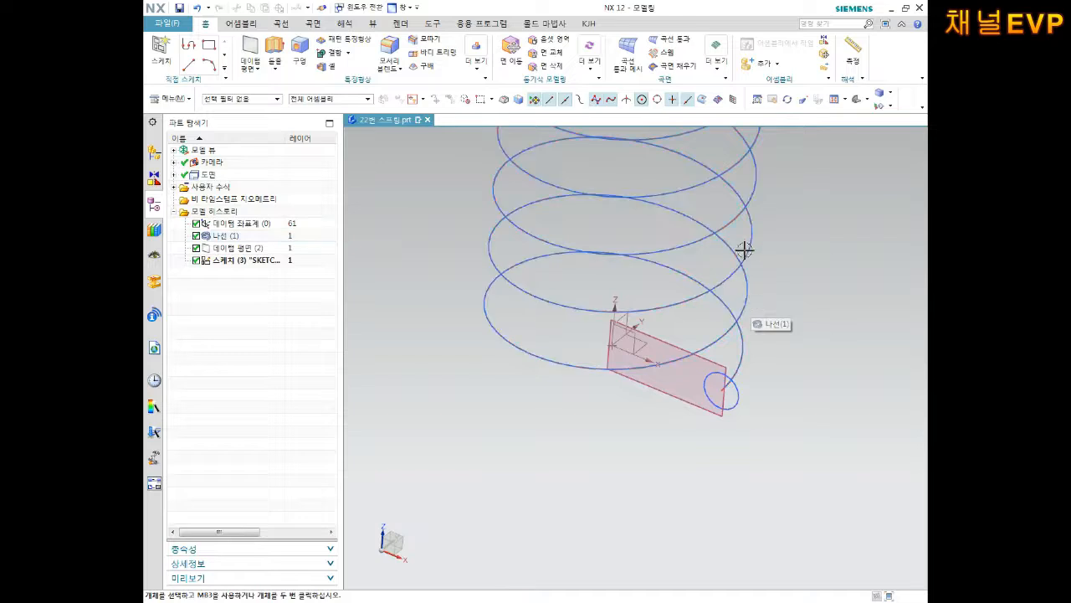
Sweep the circle sketch along the helix as a solid body using Sweep along Guide
{"action": "middle_click_drag", "start_coordinate": [746, 256], "coordinate": [672, 394]}
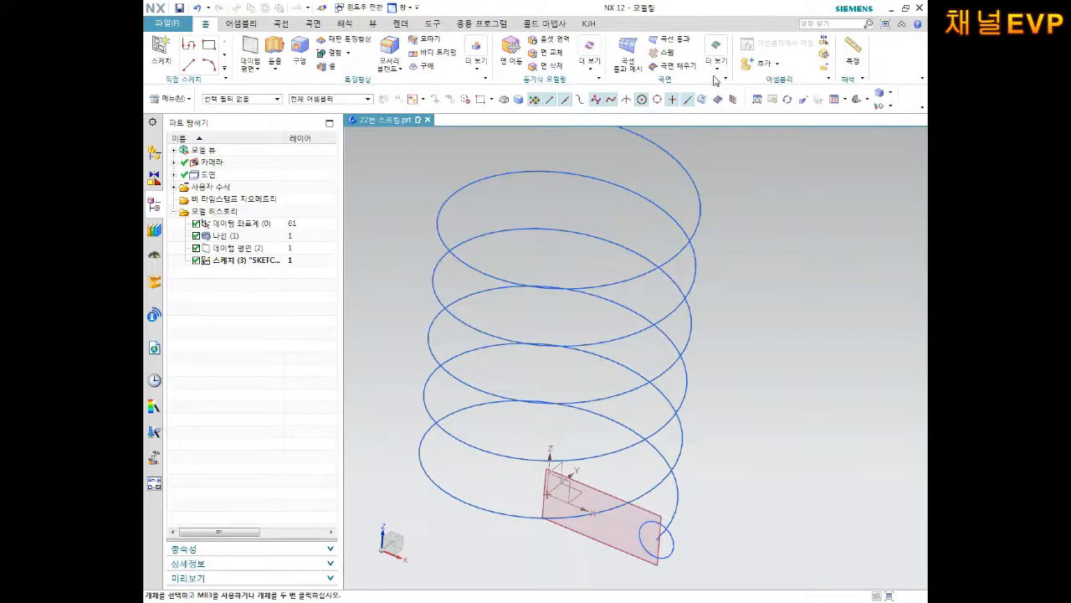
{"action": "left_click", "coordinate": [716, 67]}
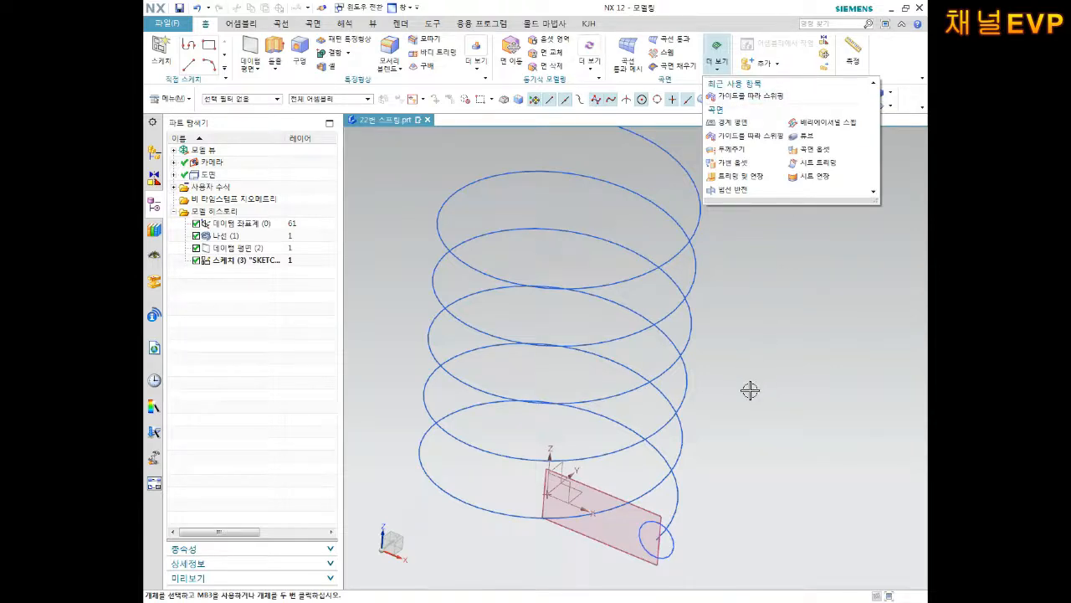
{"action": "left_click", "coordinate": [783, 311]}
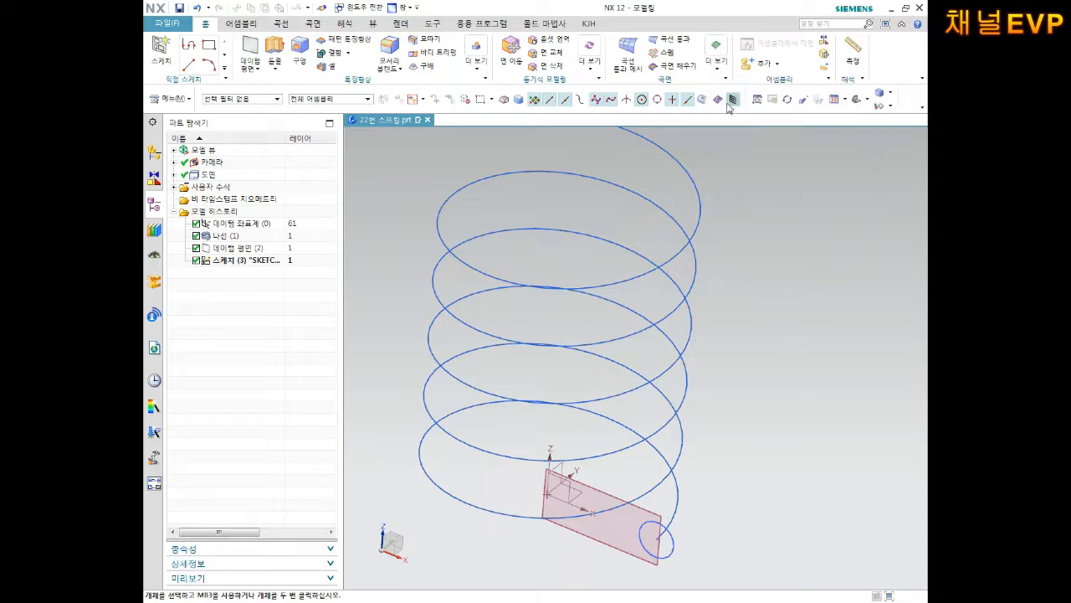
{"action": "left_click", "coordinate": [721, 77]}
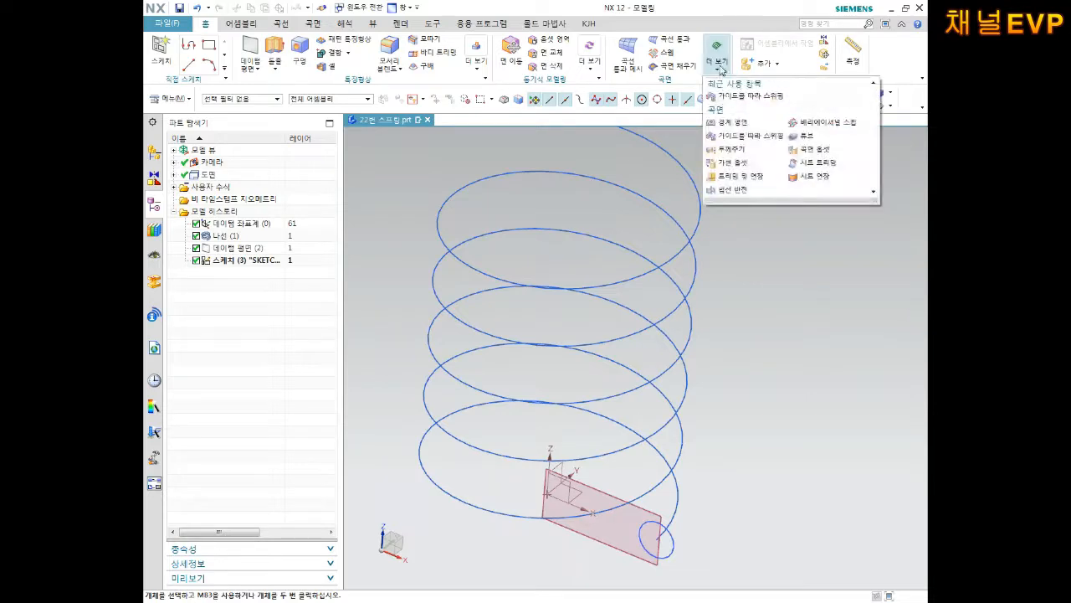
{"action": "left_click", "coordinate": [764, 98]}
{"action": "left_click", "coordinate": [671, 529]}
{"action": "middle_click", "coordinate": [774, 400]}
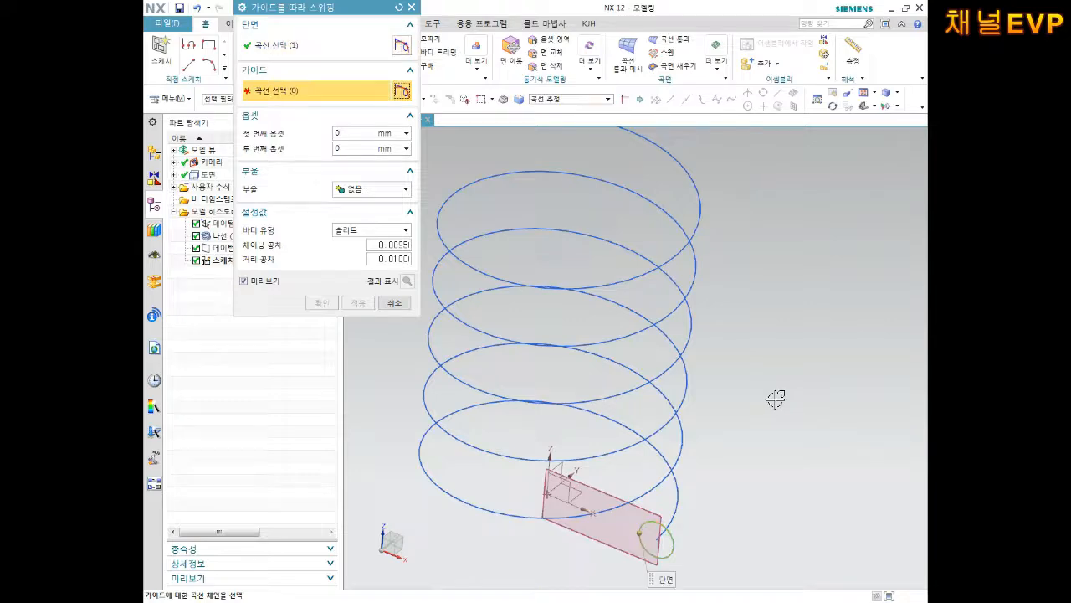
{"action": "left_click", "coordinate": [683, 399]}
{"action": "middle_click_drag", "start_coordinate": [815, 363], "coordinate": [830, 301]}
{"action": "left_click", "coordinate": [321, 302]}
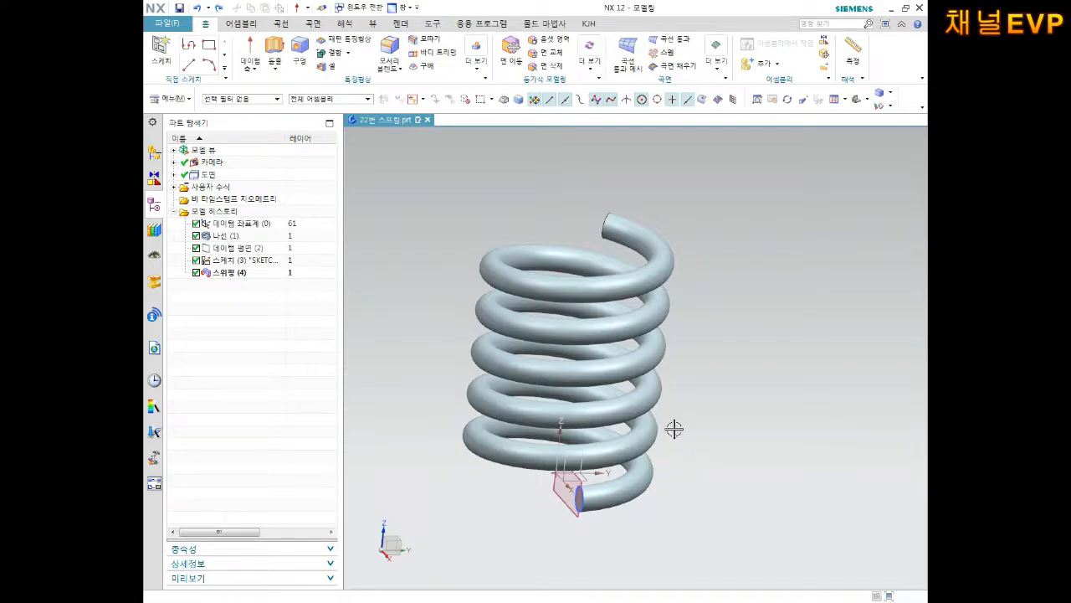
Create a datum axis along the Z axis of the datum coordinate system
{"action": "middle_click_drag", "start_coordinate": [667, 410], "coordinate": [653, 465]}
{"action": "middle_click_drag", "start_coordinate": [569, 374], "coordinate": [631, 294]}
{"action": "middle_click_drag", "start_coordinate": [686, 337], "coordinate": [749, 376]}
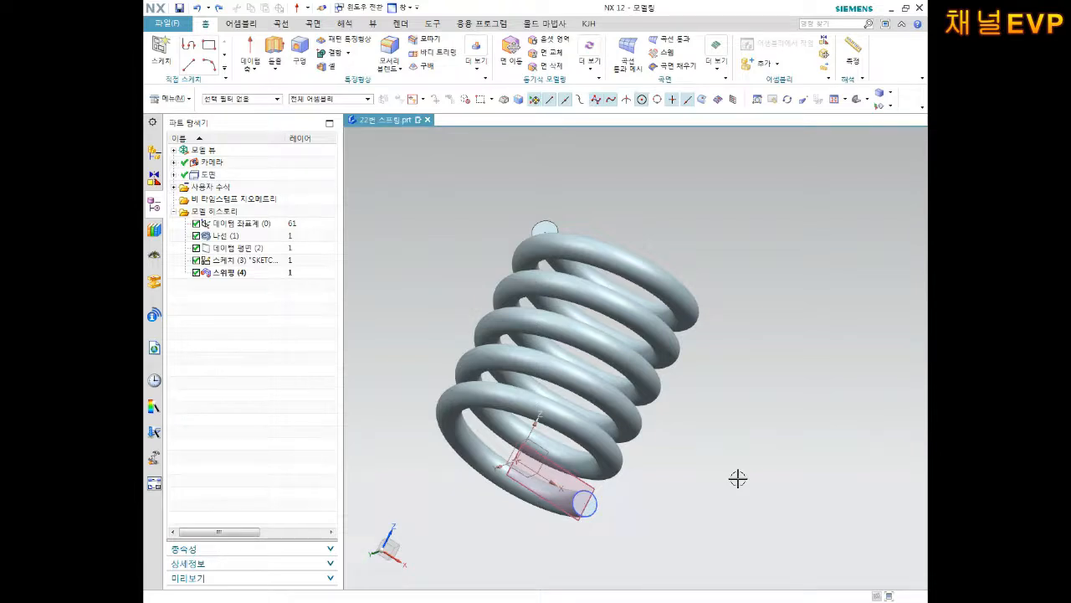
{"action": "middle_click_drag", "start_coordinate": [731, 476], "coordinate": [578, 390]}
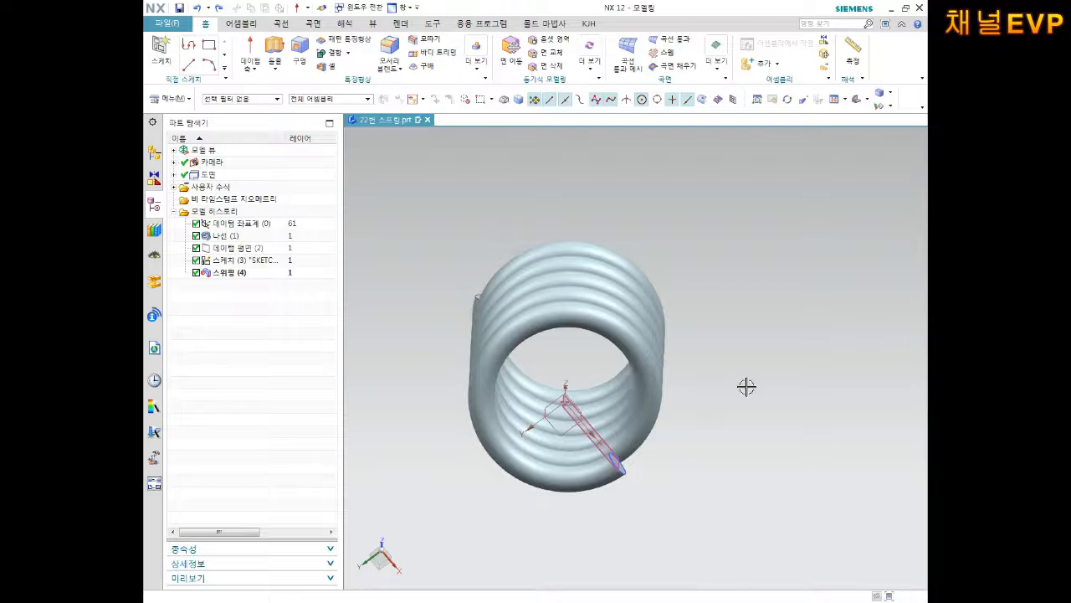
{"action": "middle_click_drag", "start_coordinate": [746, 386], "coordinate": [729, 394]}
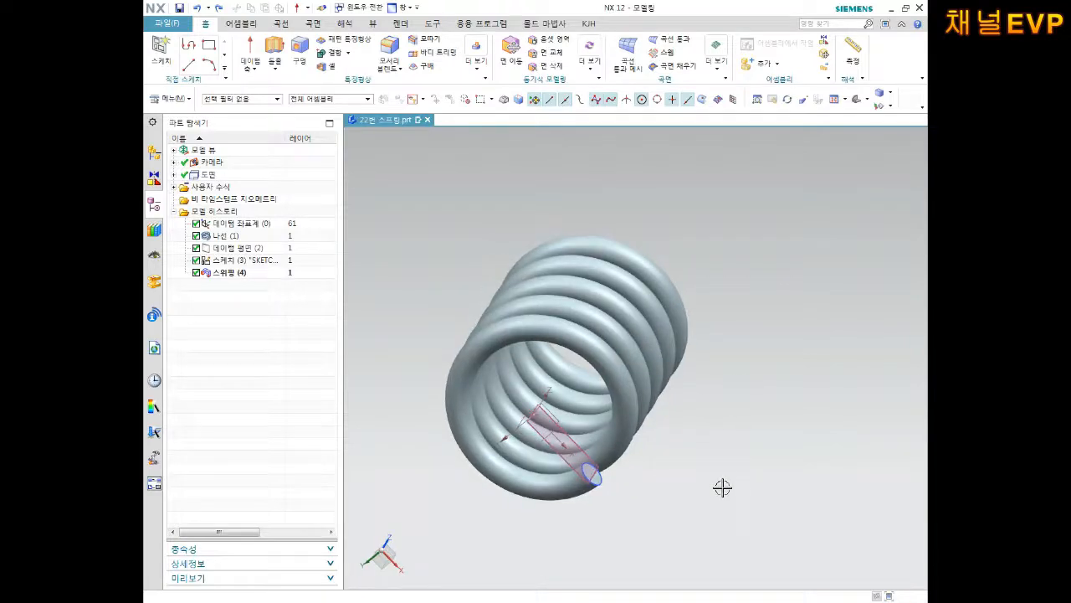
{"action": "middle_click_drag", "start_coordinate": [611, 354], "coordinate": [584, 373]}
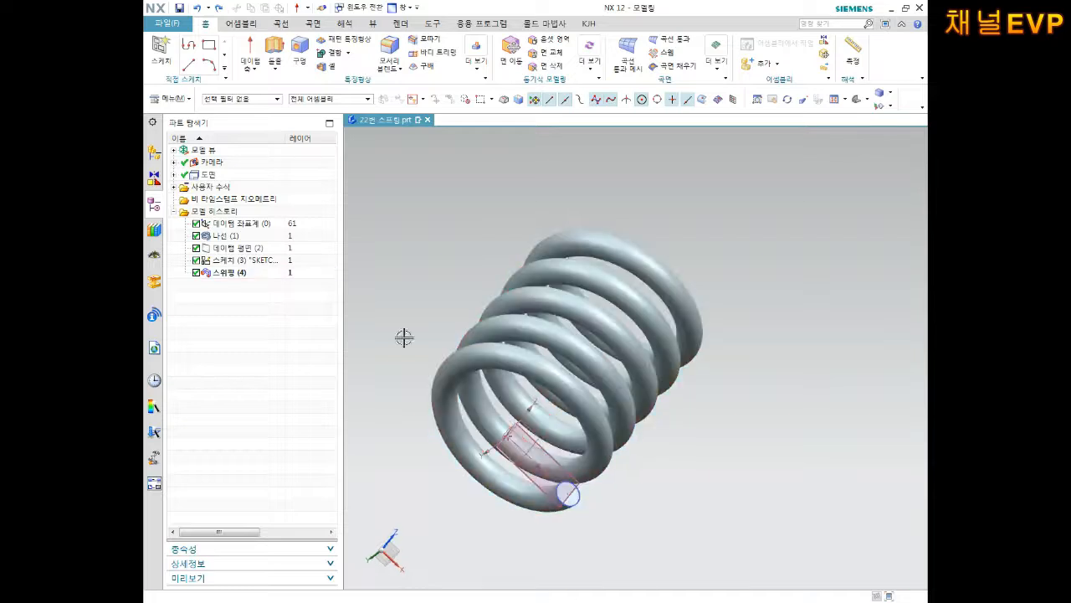
{"action": "left_click", "coordinate": [256, 72]}
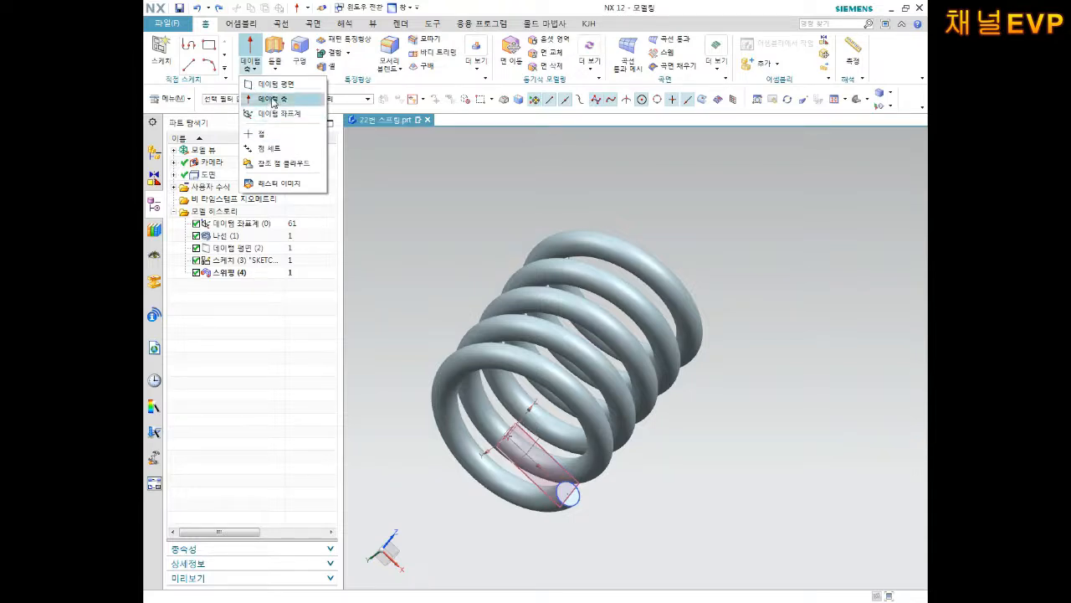
{"action": "left_click", "coordinate": [273, 100]}
{"action": "scroll", "coordinate": [544, 402], "scroll_direction": "up", "scroll_amount": 4}
{"action": "middle_click_drag", "start_coordinate": [545, 401], "coordinate": [577, 410]}
{"action": "left_click", "coordinate": [561, 390]}
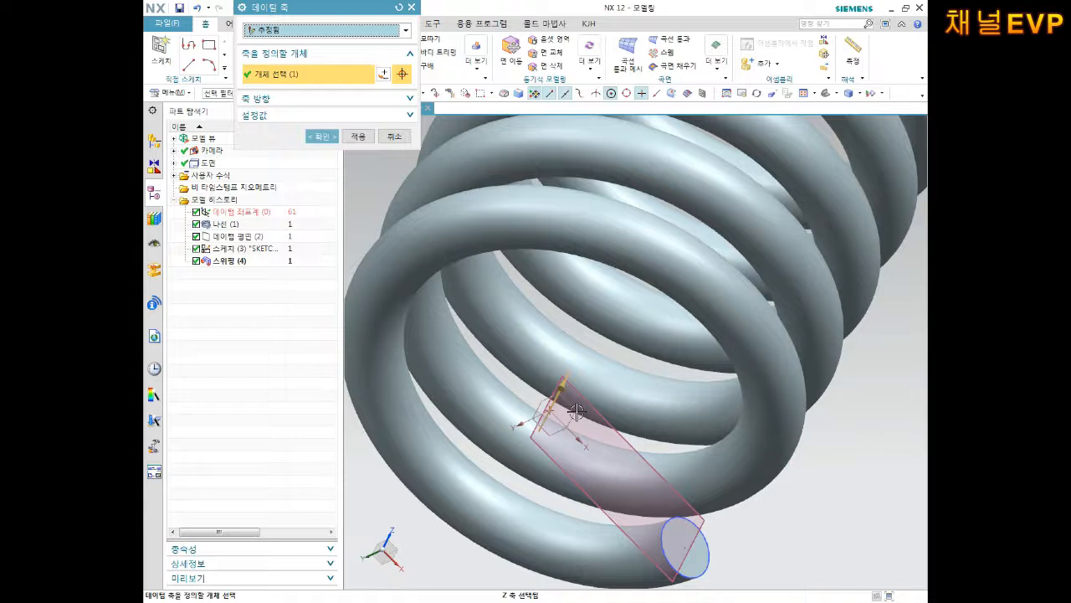
{"action": "left_click", "coordinate": [322, 136]}
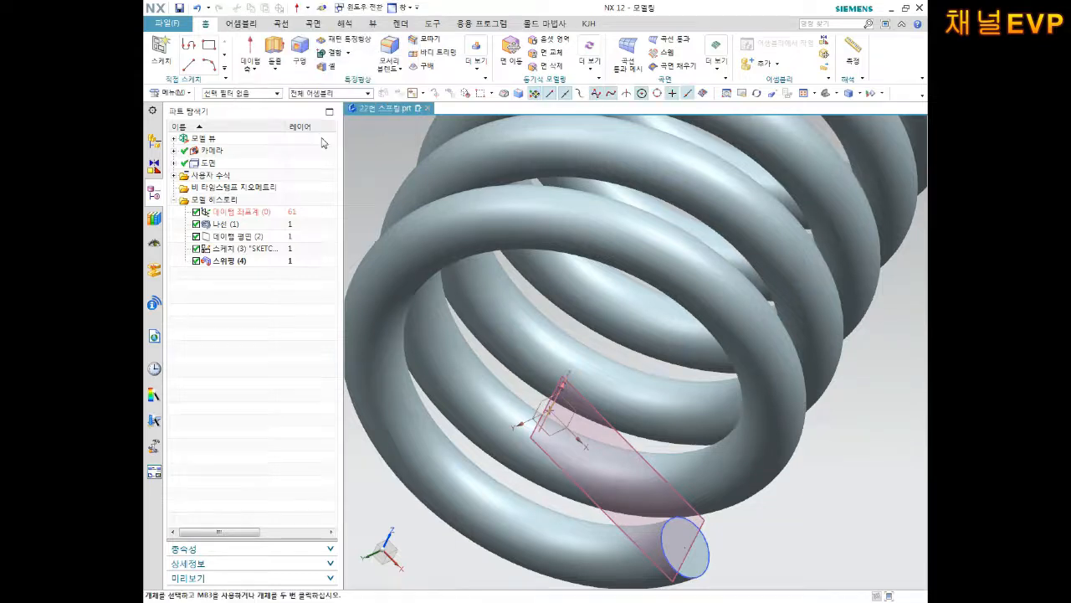
Hide the datum coordinate system and the datum plane
{"action": "right_click", "coordinate": [243, 228]}
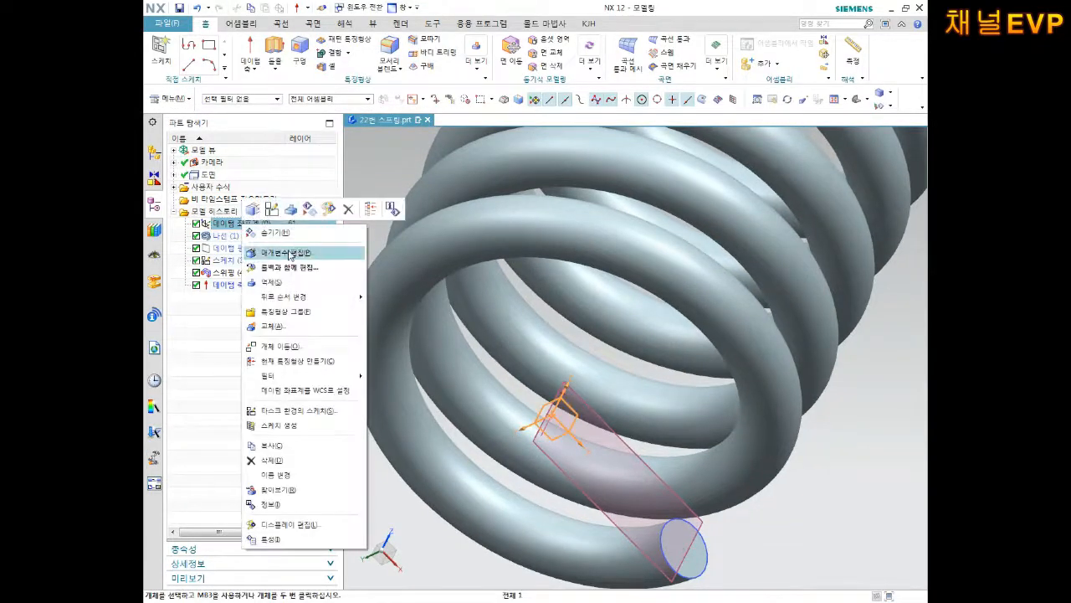
{"action": "left_click", "coordinate": [282, 236]}
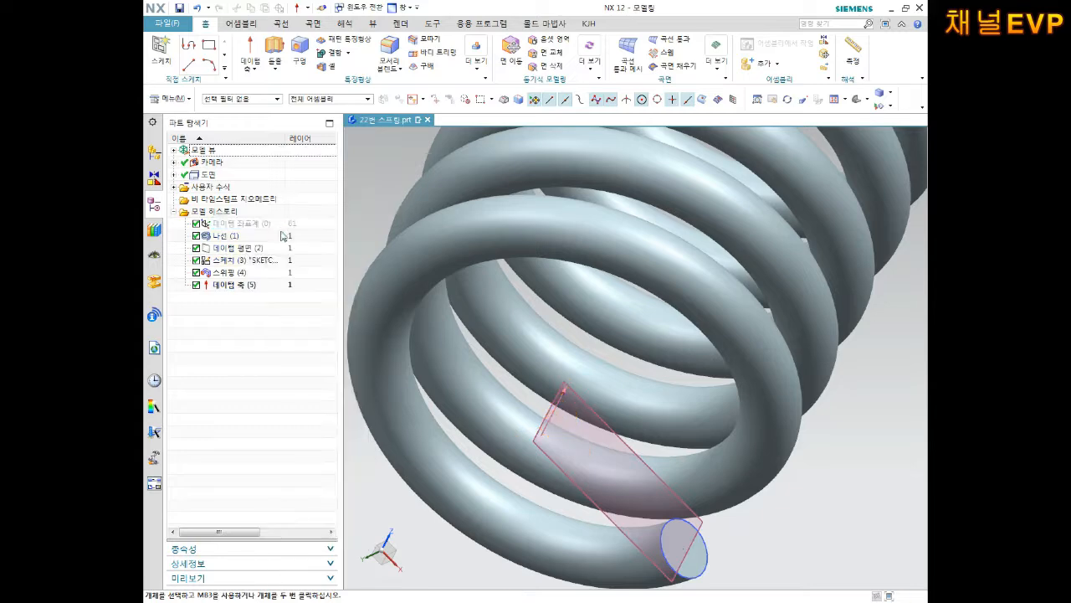
{"action": "right_click", "coordinate": [242, 247]}
{"action": "left_click", "coordinate": [287, 212]}
Hide the datum axis and the circle sketch so only the spring geometry is displayed
{"action": "middle_click_drag", "start_coordinate": [555, 406], "coordinate": [507, 421]}
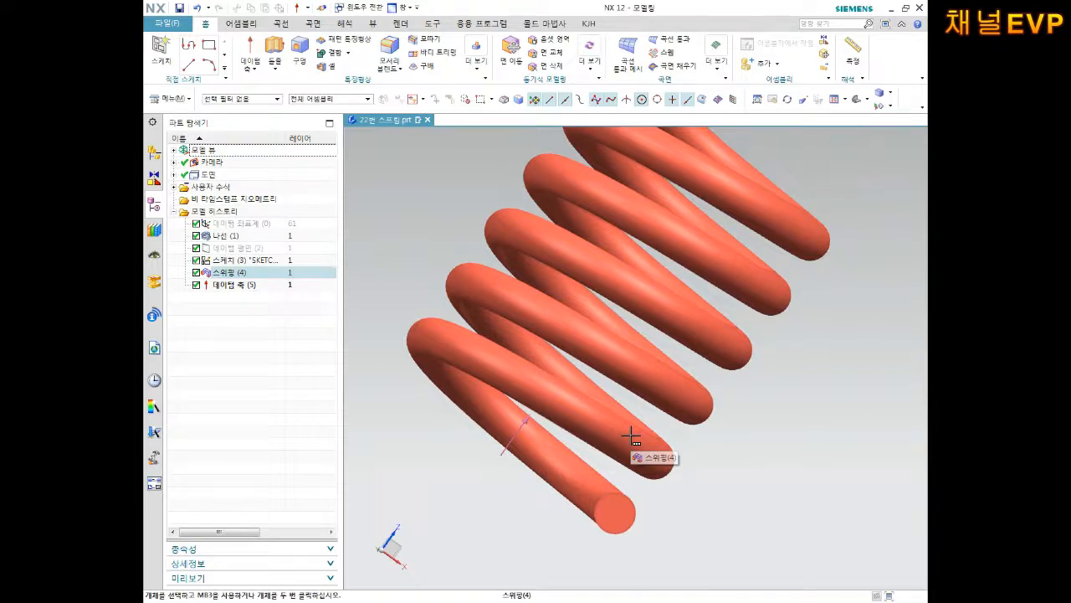
{"action": "left_click", "coordinate": [228, 285]}
{"action": "right_click", "coordinate": [231, 289]}
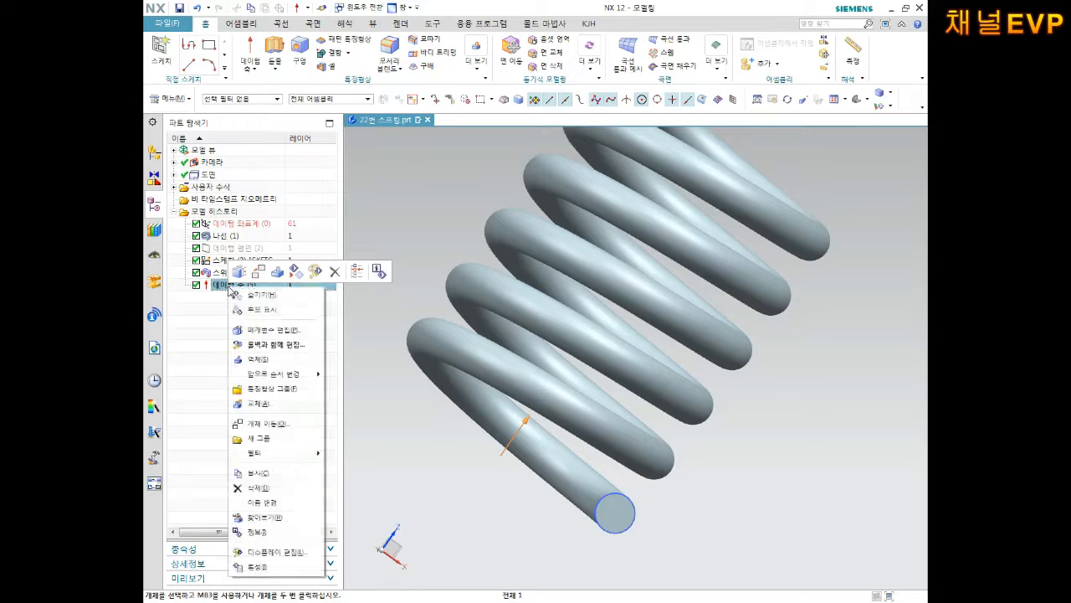
{"action": "left_click", "coordinate": [260, 295]}
{"action": "scroll", "coordinate": [452, 325], "scroll_direction": "down", "scroll_amount": 5}
{"action": "middle_click_drag", "start_coordinate": [546, 323], "coordinate": [494, 314]}
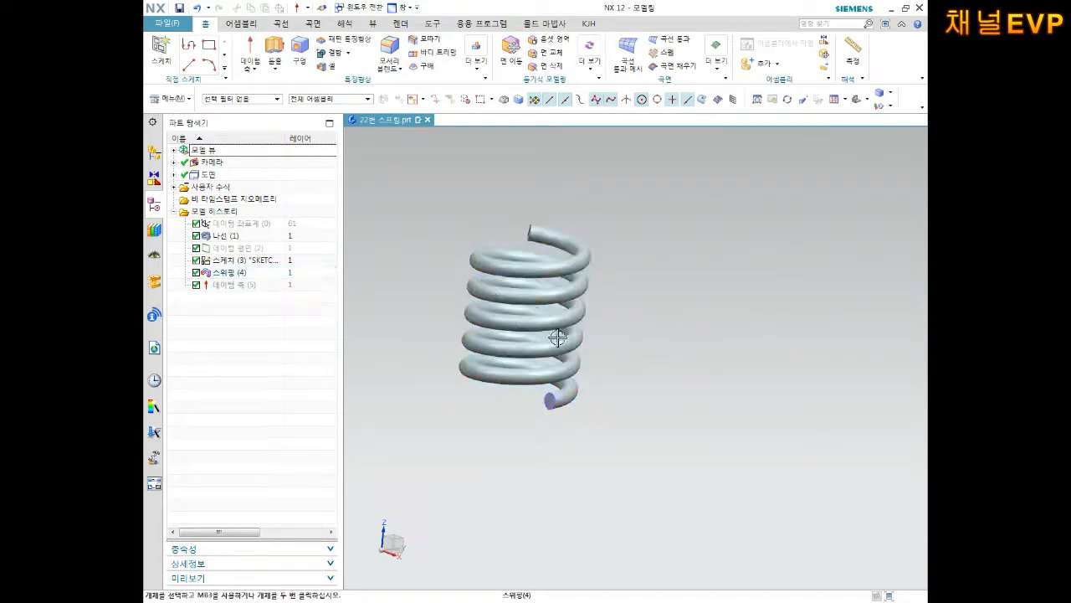
{"action": "middle_click_drag", "start_coordinate": [527, 321], "coordinate": [634, 349], "text": "shift"}
{"action": "right_click", "coordinate": [253, 266]}
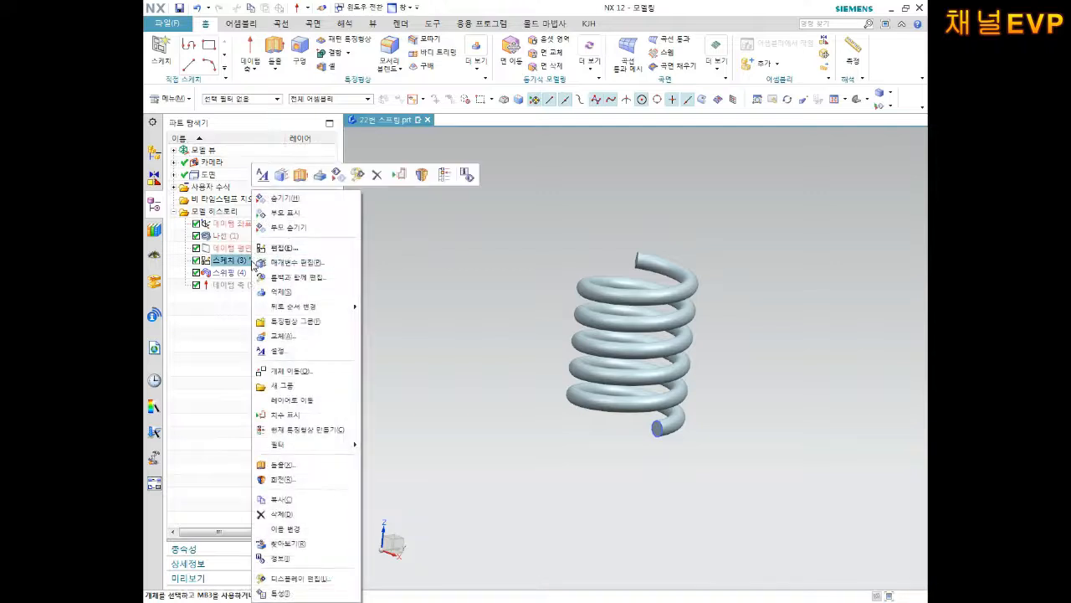
{"action": "left_click", "coordinate": [297, 201]}
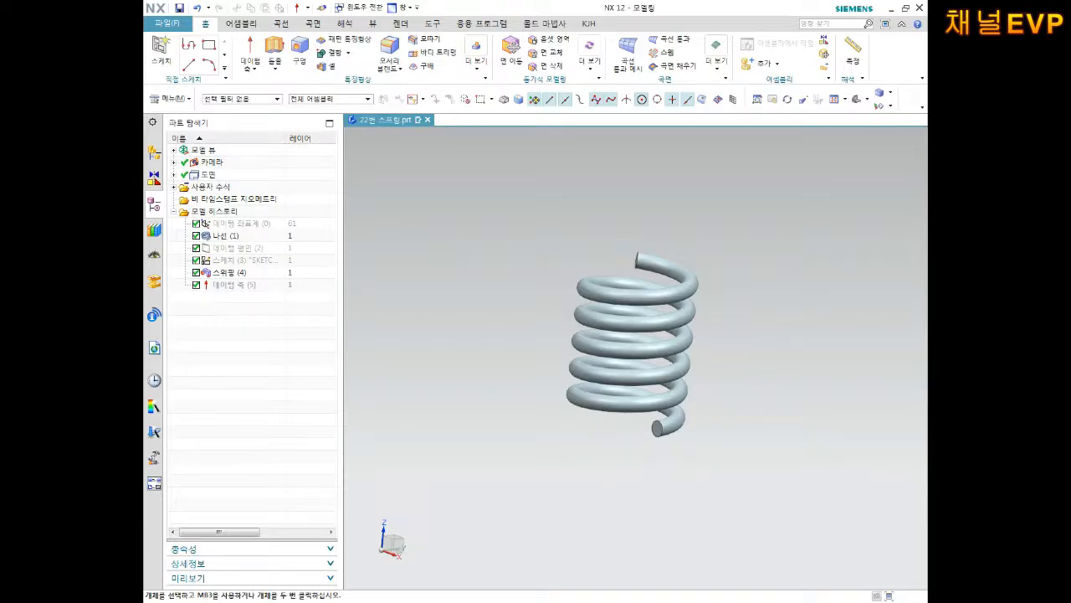
Switch to the AutoCAD assembly drawing and examine the spring view with its height and diameter dimensions
{"action": "mouse_move", "coordinate": [524, 600]}
{"action": "left_click", "coordinate": [556, 541]}
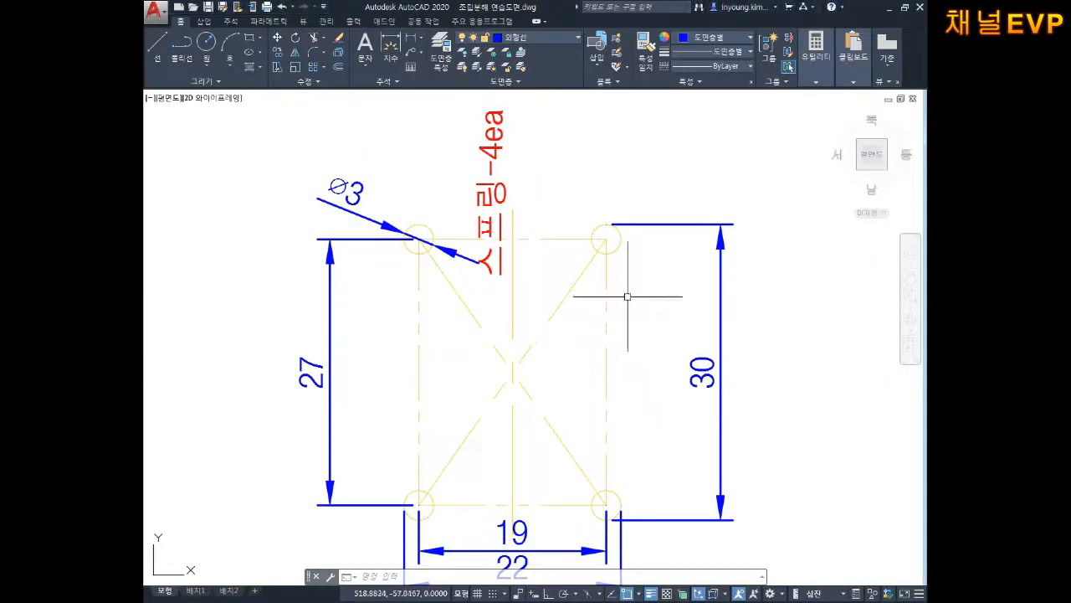
{"action": "scroll", "coordinate": [615, 268], "scroll_direction": "down", "scroll_amount": 2}
{"action": "middle_click_drag", "start_coordinate": [611, 261], "coordinate": [696, 330]}
{"action": "scroll", "coordinate": [696, 330], "scroll_direction": "down", "scroll_amount": 5}
{"action": "mouse_move", "coordinate": [624, 326]}
{"action": "middle_mouse_down"}
{"action": "mouse_move", "coordinate": [720, 388]}
{"action": "mouse_move", "coordinate": [720, 410]}
{"action": "middle_mouse_up"}
{"action": "middle_click_drag", "start_coordinate": [733, 320], "coordinate": [657, 380]}
{"action": "mouse_move", "coordinate": [687, 285]}
{"action": "middle_mouse_down"}
{"action": "mouse_move", "coordinate": [650, 343]}
{"action": "mouse_move", "coordinate": [658, 457]}
{"action": "middle_mouse_up"}
{"action": "scroll", "coordinate": [651, 344], "scroll_direction": "up", "scroll_amount": 10}
{"action": "middle_click_drag", "start_coordinate": [591, 221], "coordinate": [613, 283]}
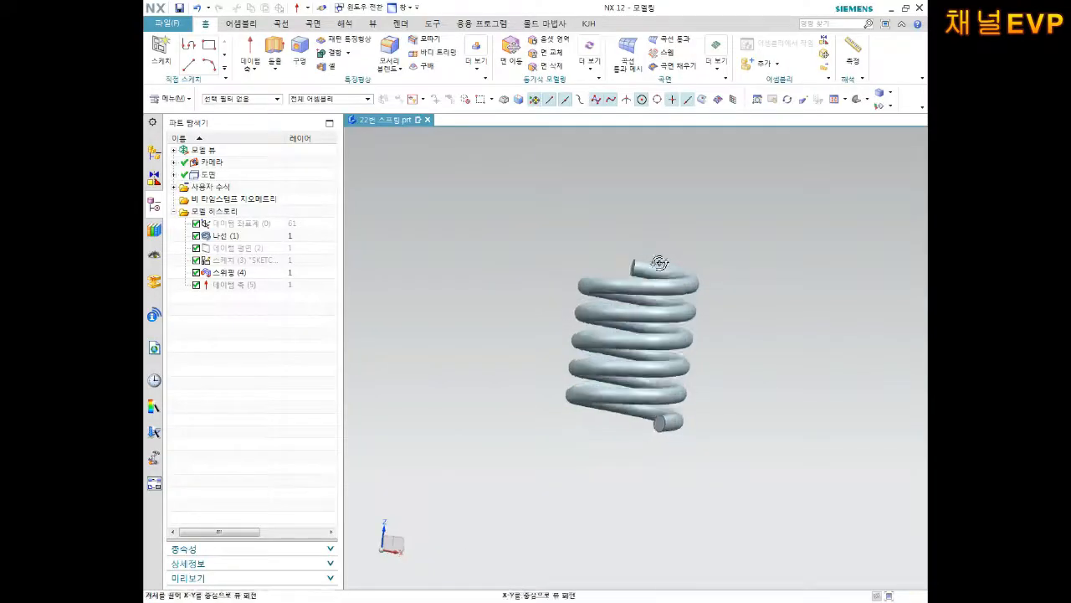
Switch back to NX and inspect the cut face and slope of the wire at the spring's upper end
{"action": "scroll", "coordinate": [636, 253], "scroll_direction": "up", "scroll_amount": 5}
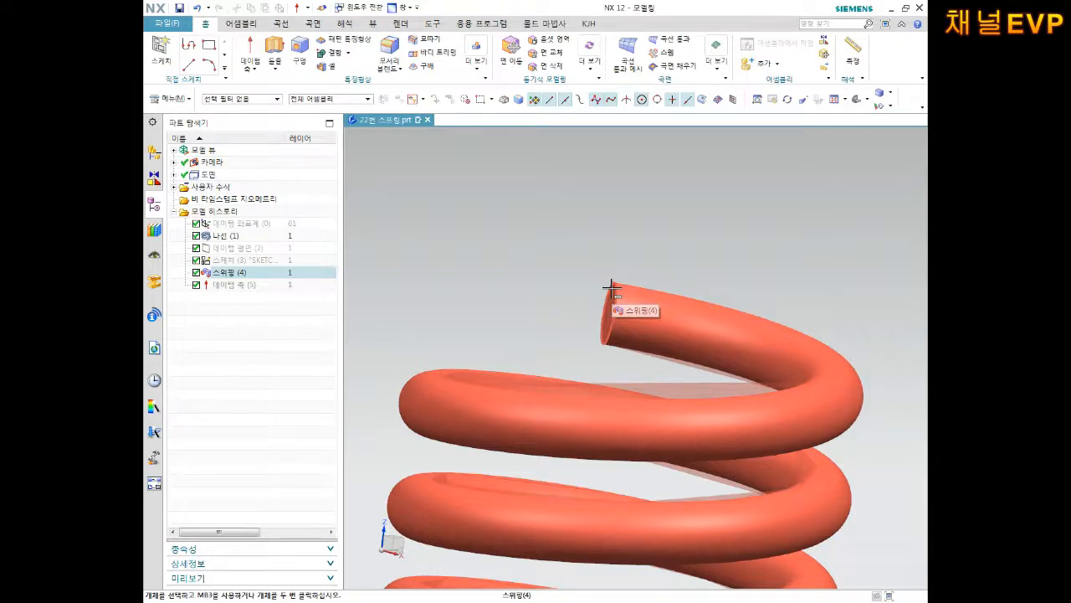
{"action": "scroll", "coordinate": [614, 291], "scroll_direction": "up", "scroll_amount": 5}
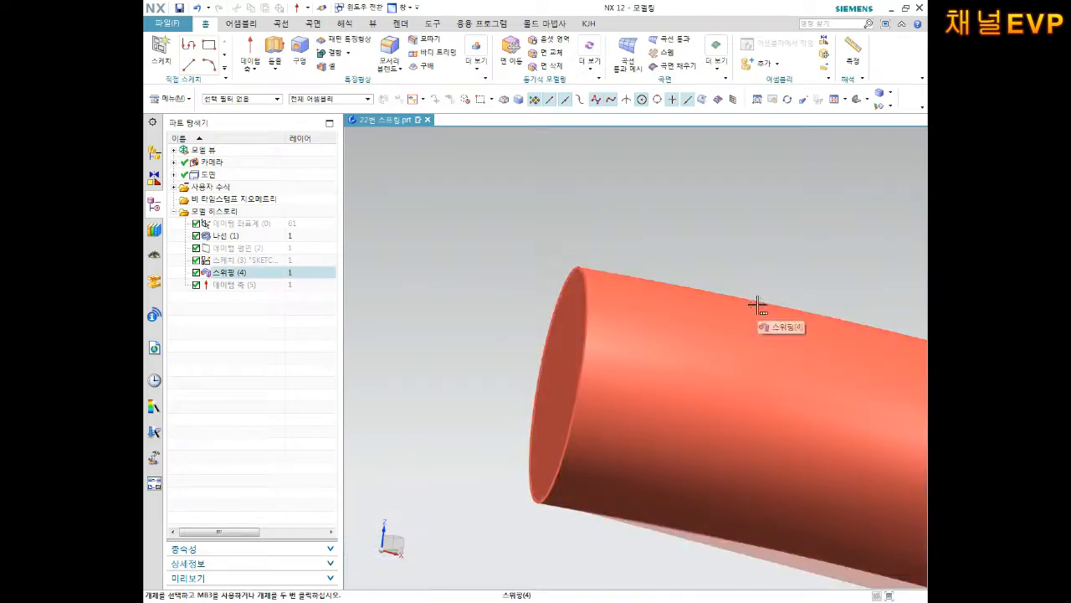
{"action": "scroll", "coordinate": [757, 305], "scroll_direction": "down", "scroll_amount": 5}
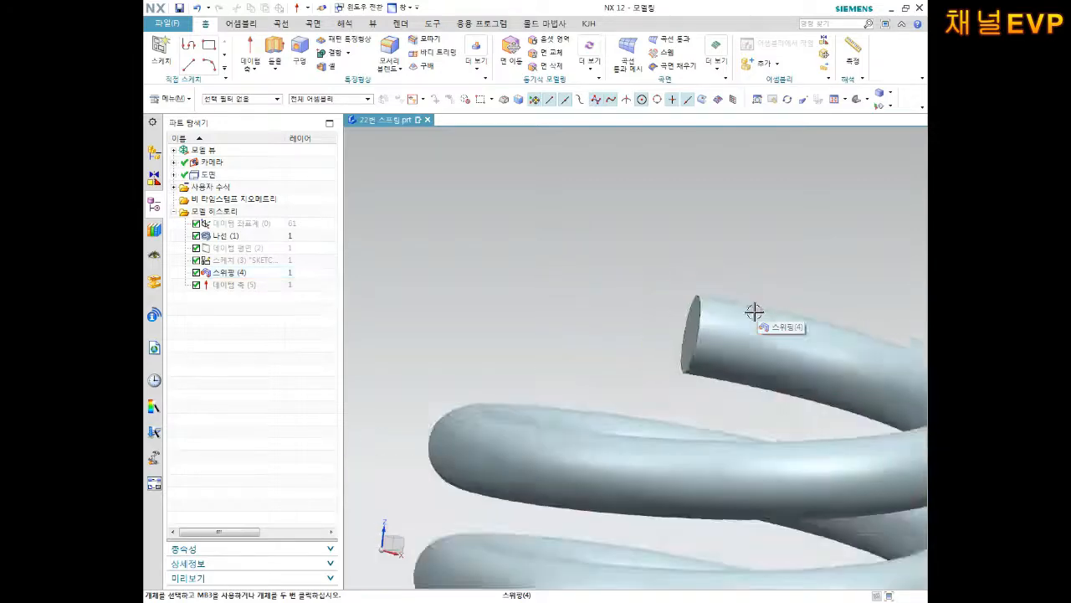
{"action": "middle_click_drag", "start_coordinate": [751, 309], "coordinate": [781, 359]}
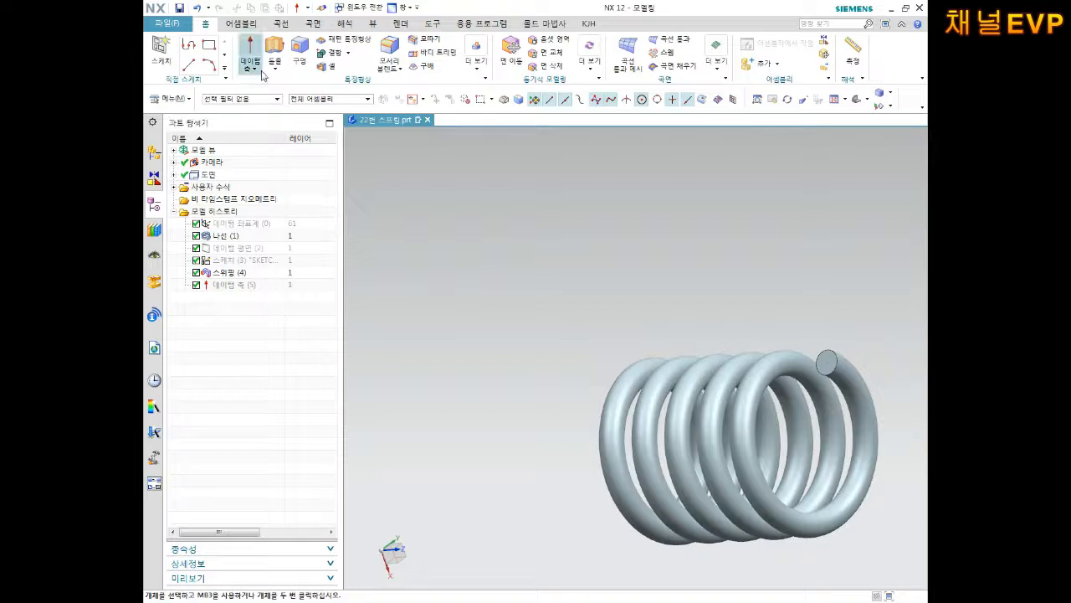
{"action": "left_click", "coordinate": [161, 52]}
{"action": "middle_click_drag", "start_coordinate": [580, 263], "coordinate": [528, 303]}
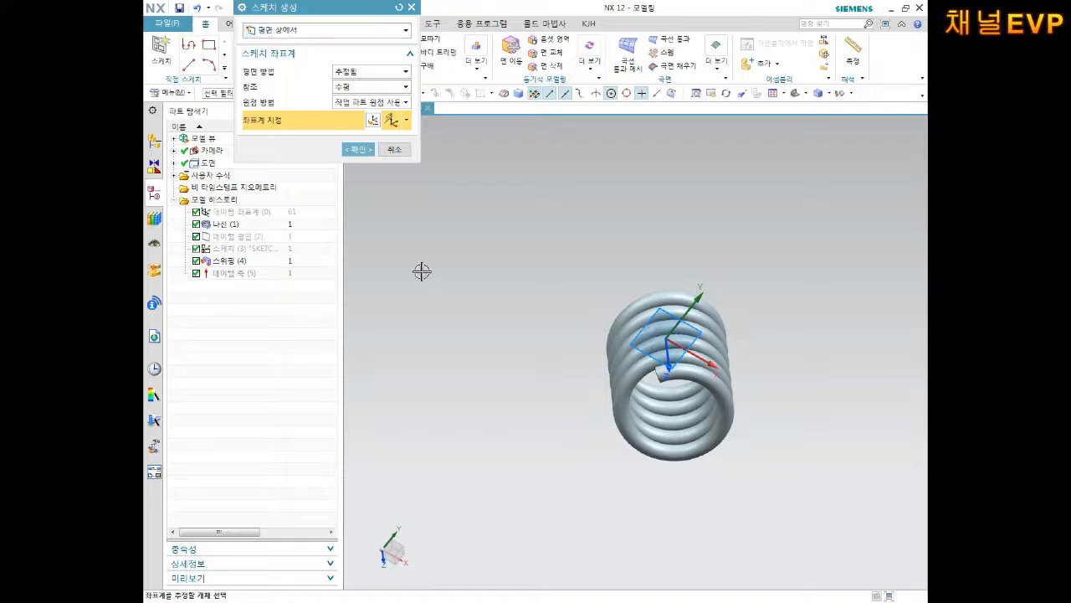
{"action": "left_click", "coordinate": [411, 8]}
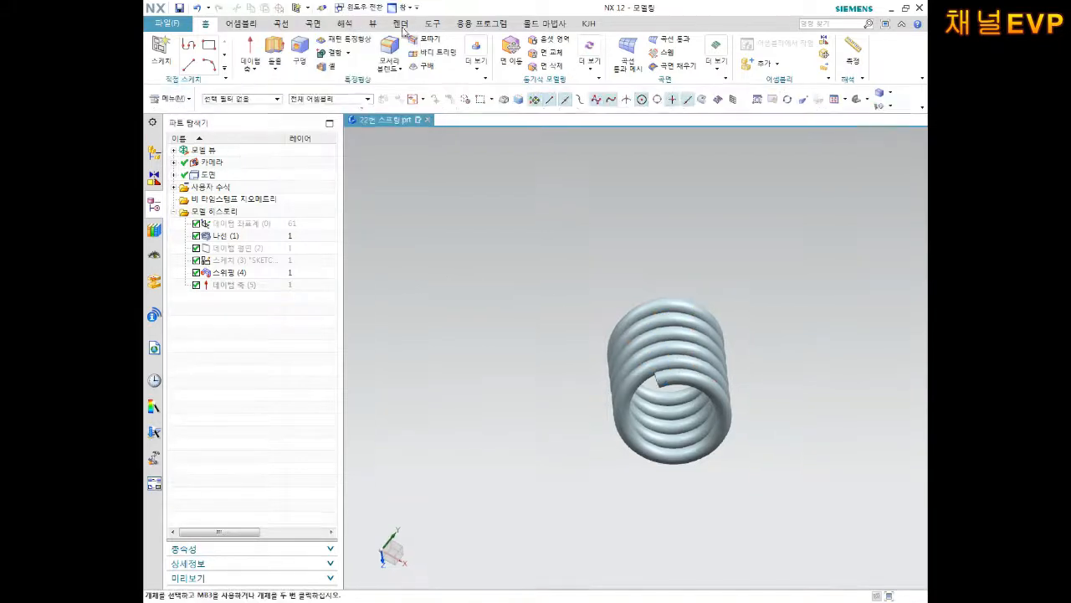
Show the datum coordinate system to check its position relative to the spring's ends, and hide it again
{"action": "right_click", "coordinate": [239, 227]}
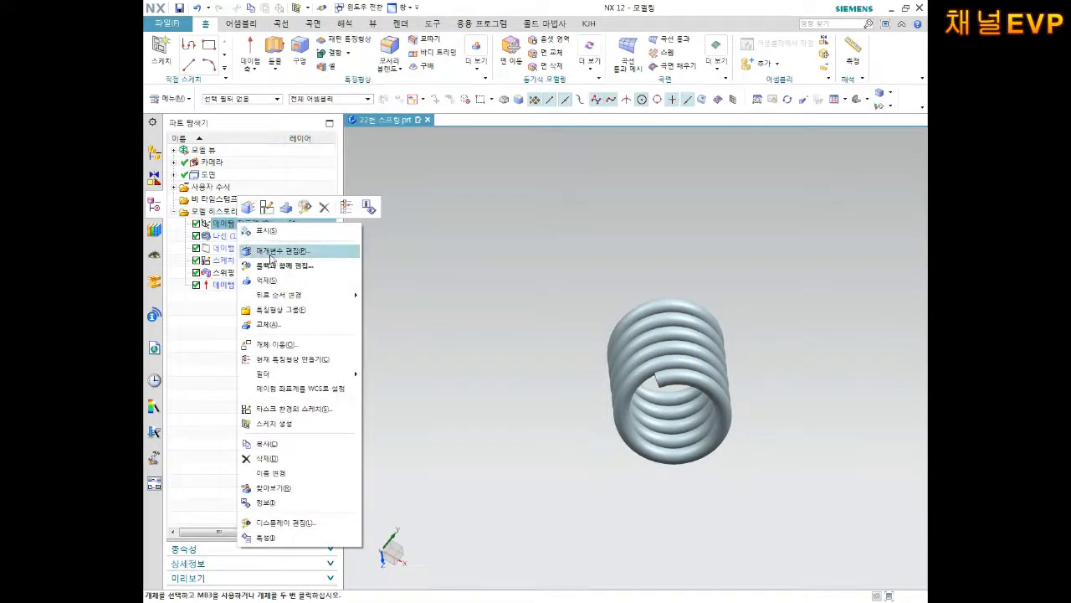
{"action": "left_click", "coordinate": [267, 228]}
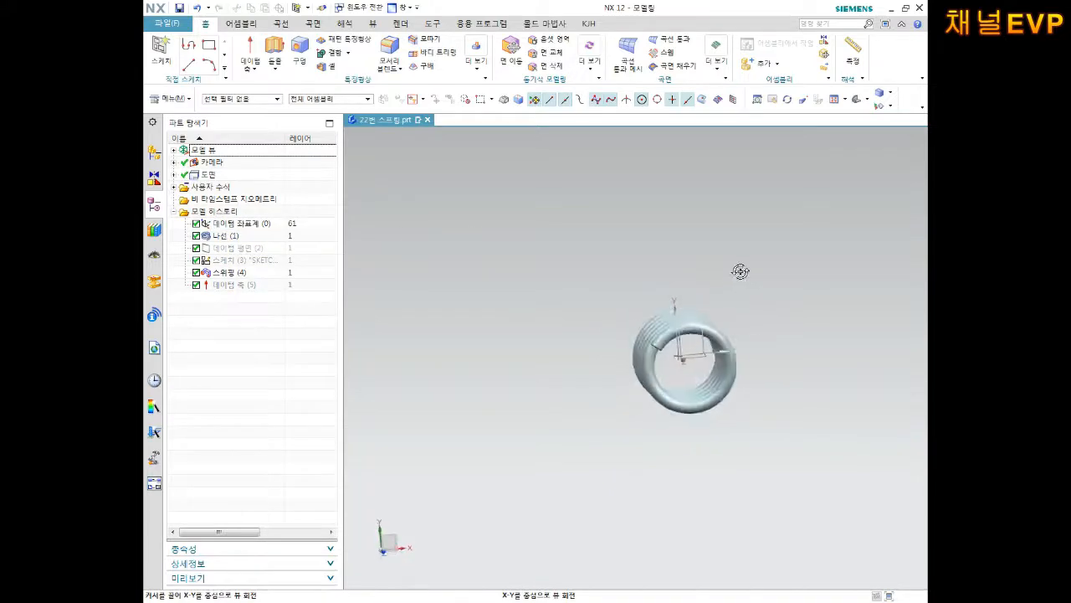
{"action": "middle_click_drag", "start_coordinate": [722, 310], "coordinate": [703, 299]}
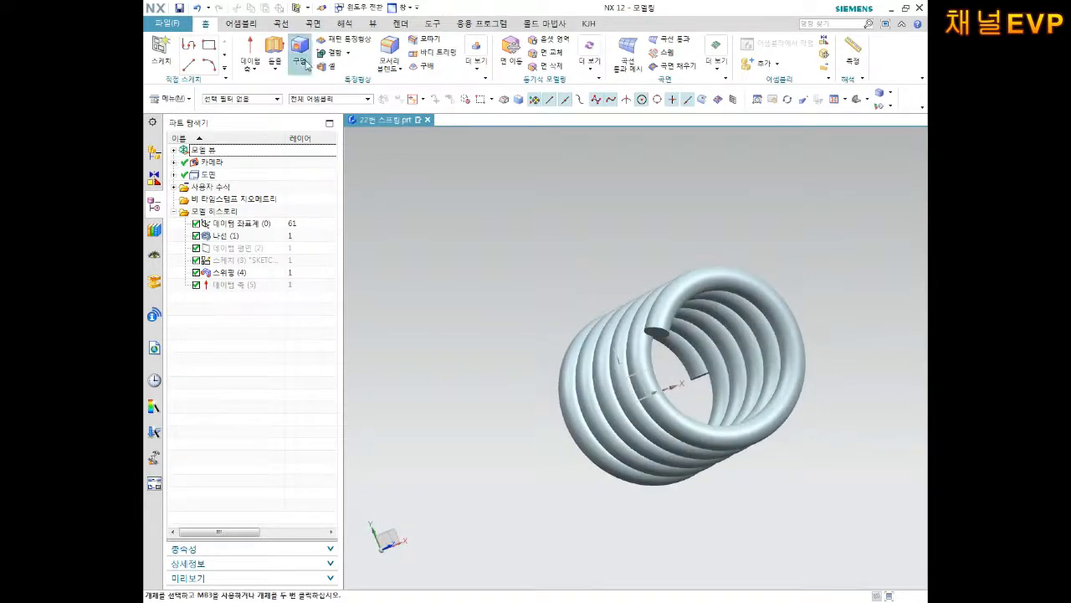
{"action": "right_click", "coordinate": [266, 231]}
{"action": "left_click", "coordinate": [301, 235]}
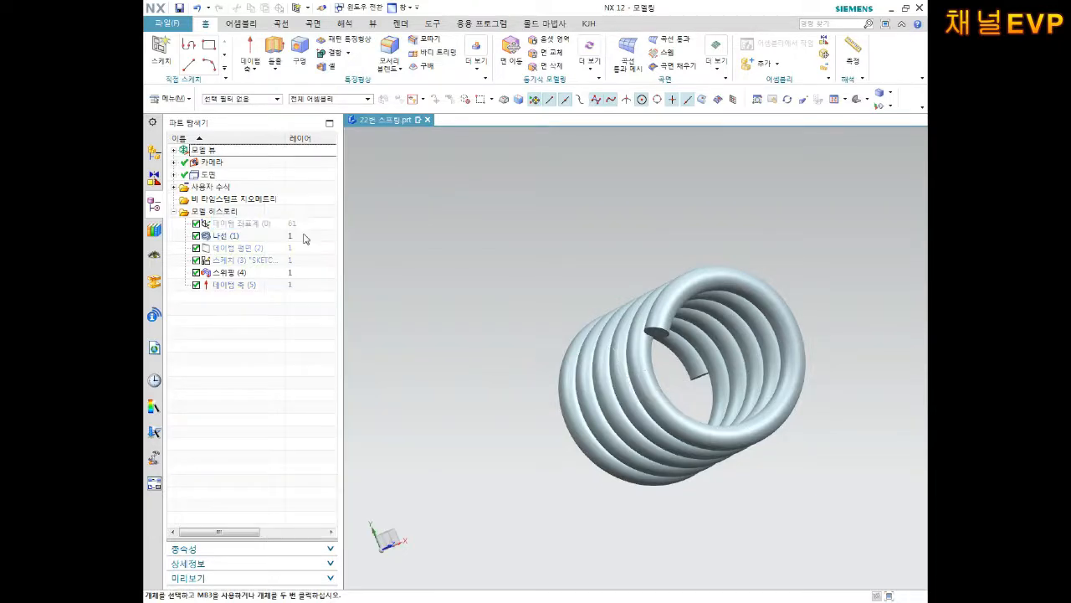
Start a new sketch on the circular end face at the spring's upper end
{"action": "left_click", "coordinate": [164, 52]}
{"action": "scroll", "coordinate": [694, 261], "scroll_direction": "up", "scroll_amount": 4}
{"action": "left_click", "coordinate": [626, 292]}
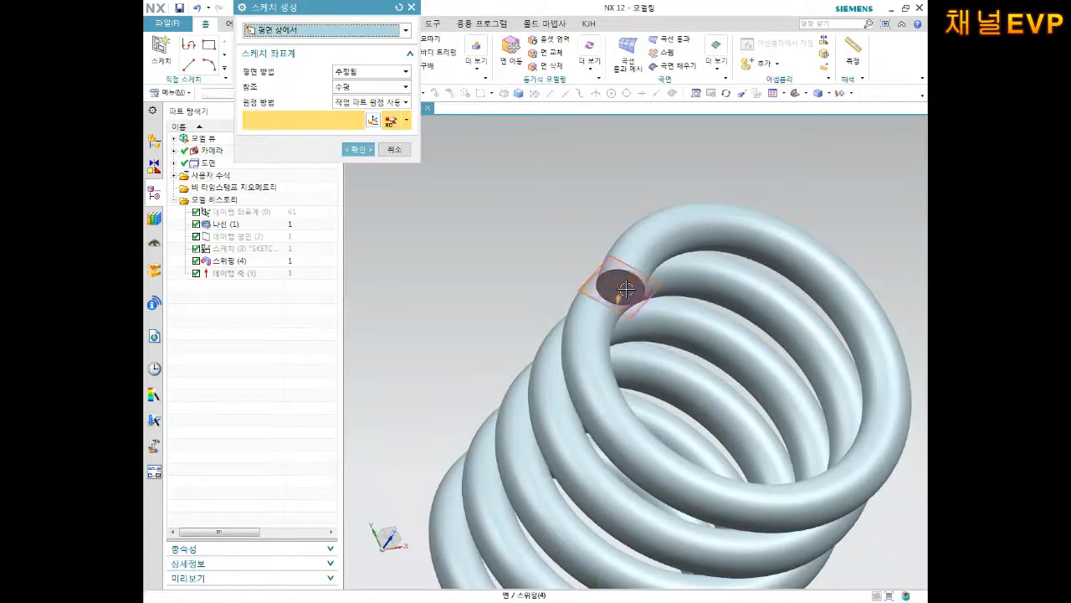
{"action": "left_click", "coordinate": [360, 150]}
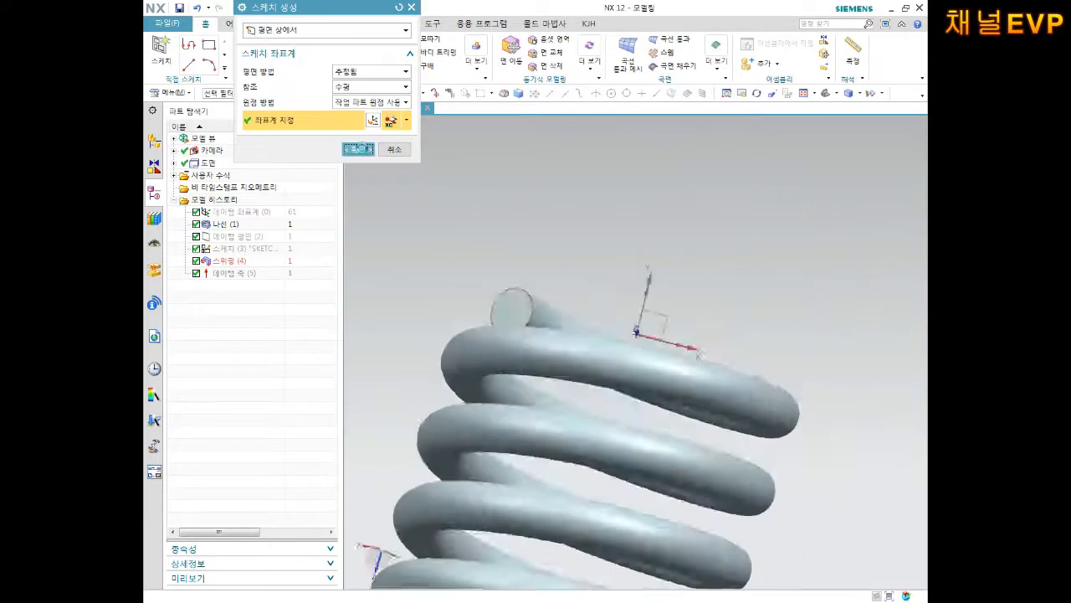
{"action": "scroll", "coordinate": [681, 366], "scroll_direction": "up", "scroll_amount": 5}
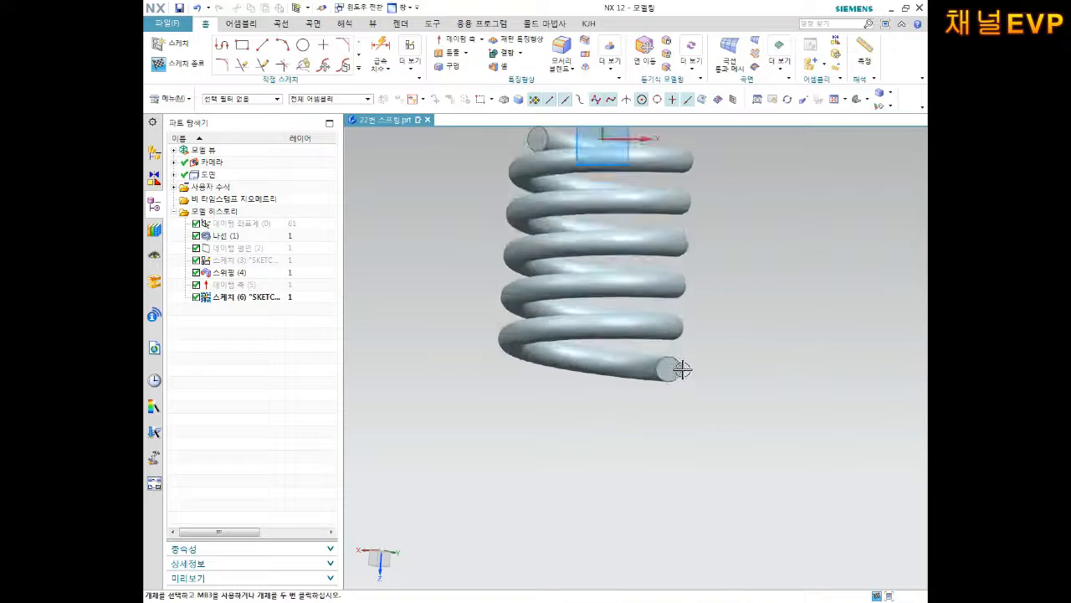
Draw a two-corner rectangle overlapping the outermost edge of the upper end's circular face and finish the sketch
{"action": "scroll", "coordinate": [665, 359], "scroll_direction": "up", "scroll_amount": 2}
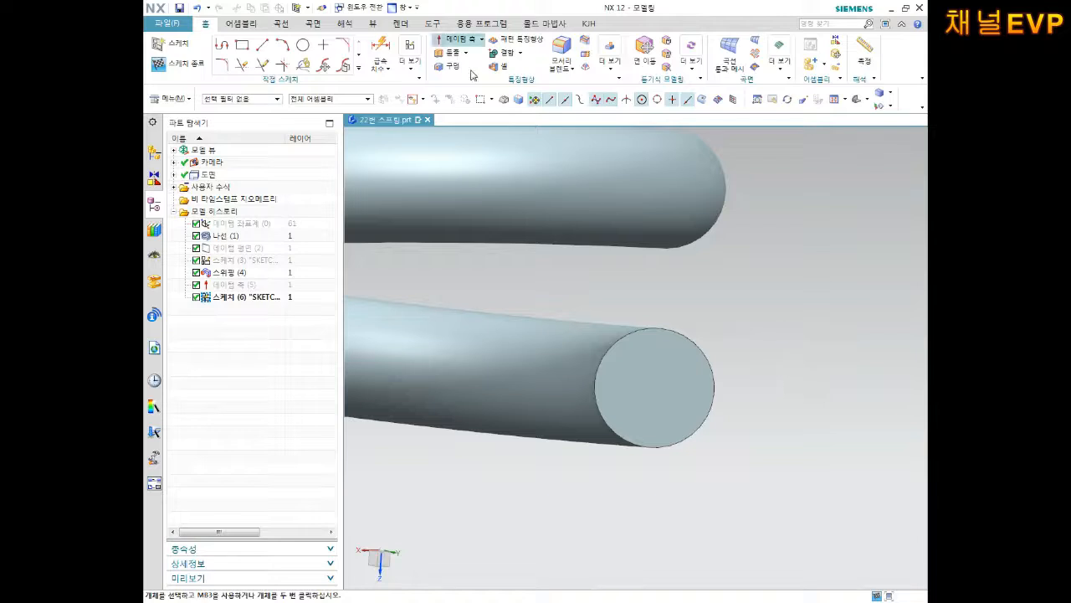
{"action": "left_click", "coordinate": [242, 46]}
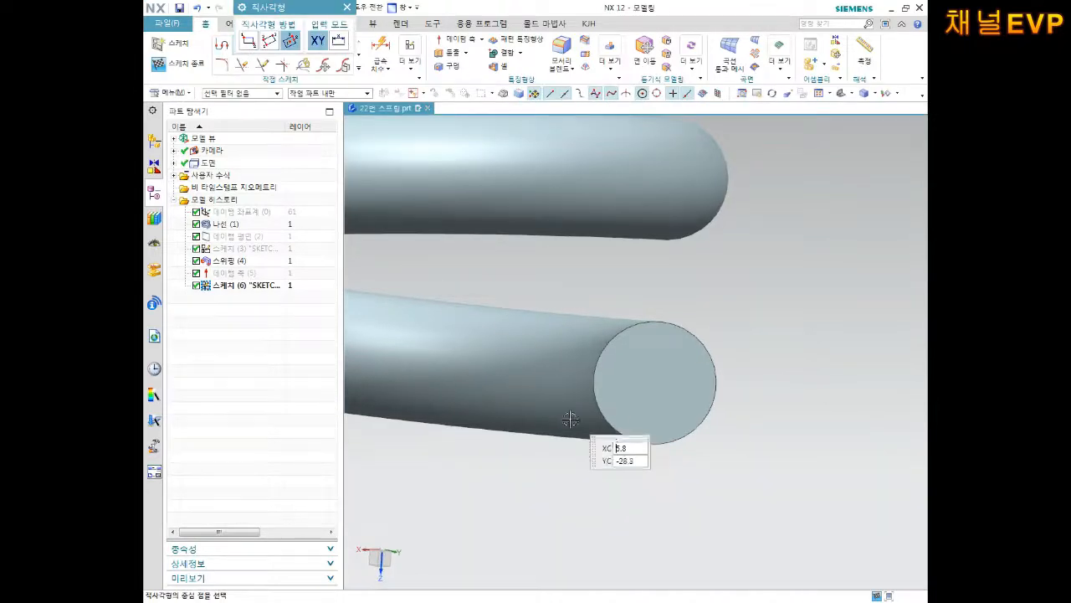
{"action": "scroll", "coordinate": [600, 430], "scroll_direction": "up", "scroll_amount": 2}
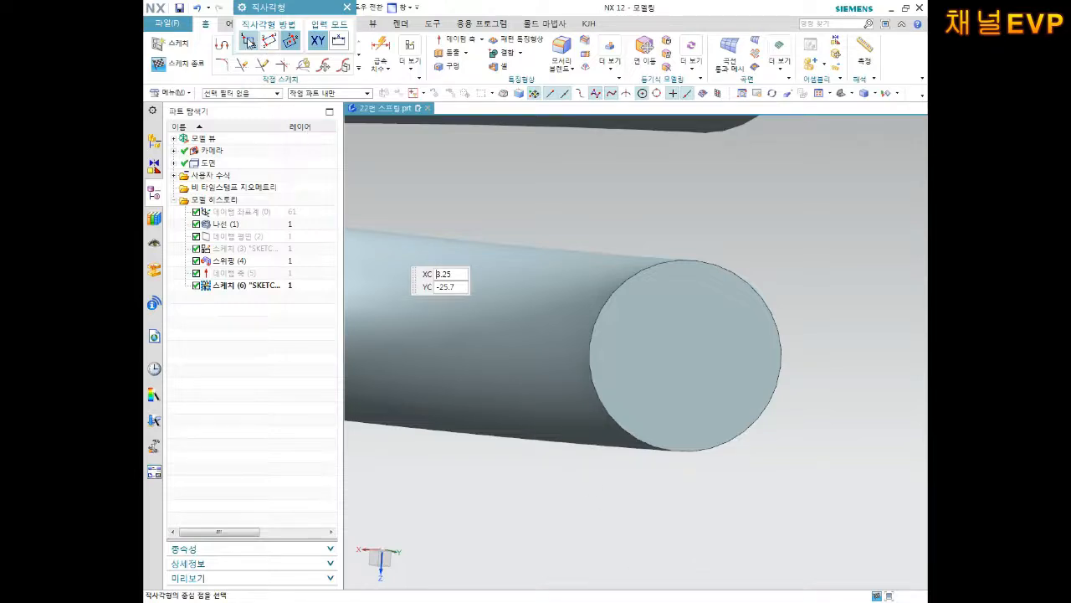
{"action": "left_click_drag", "start_coordinate": [320, 14], "coordinate": [460, 139]}
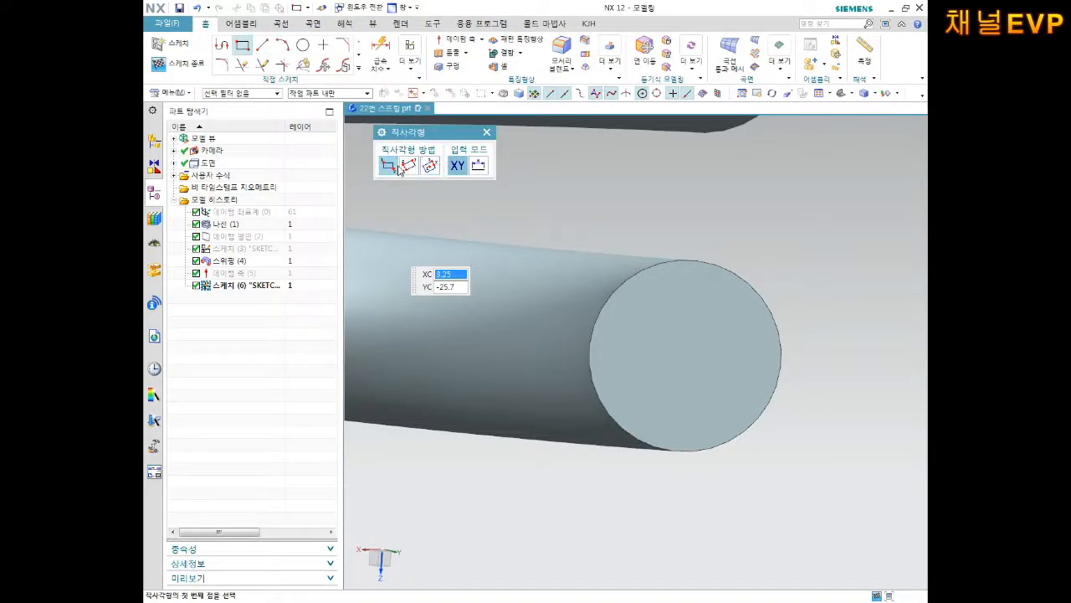
{"action": "left_click", "coordinate": [618, 521]}
{"action": "left_click", "coordinate": [765, 446]}
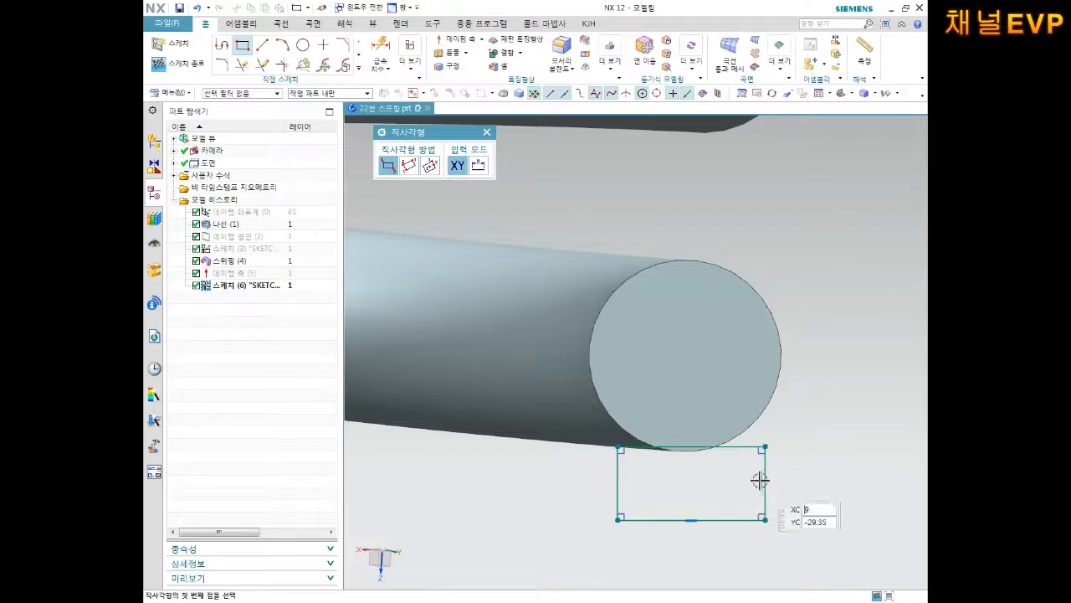
{"action": "scroll", "coordinate": [695, 483], "scroll_direction": "up", "scroll_amount": 4}
{"action": "scroll", "coordinate": [743, 423], "scroll_direction": "down", "scroll_amount": 2}
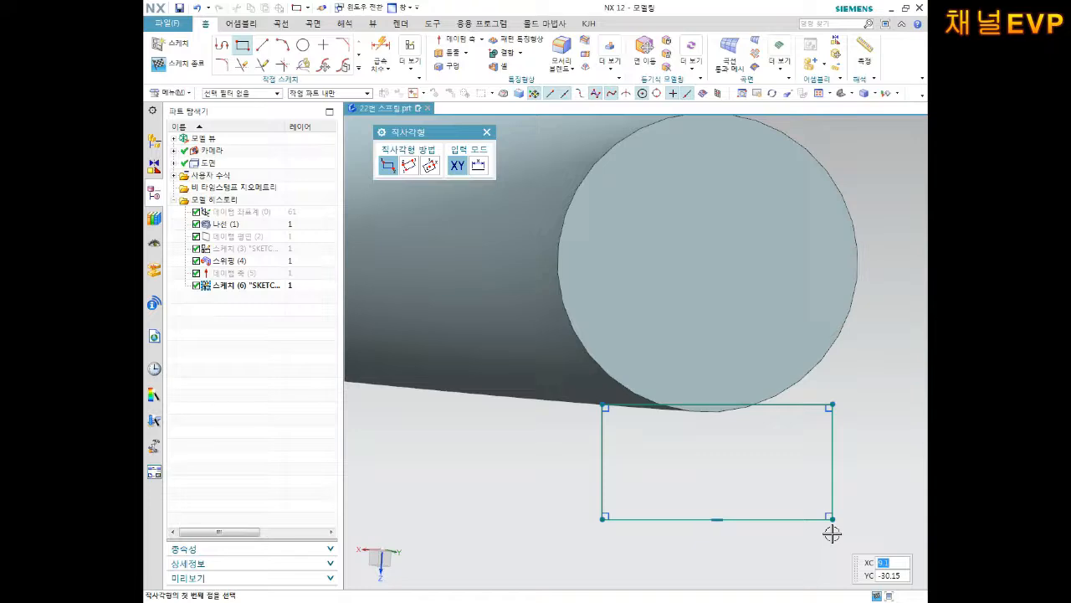
{"action": "left_click", "coordinate": [168, 63]}
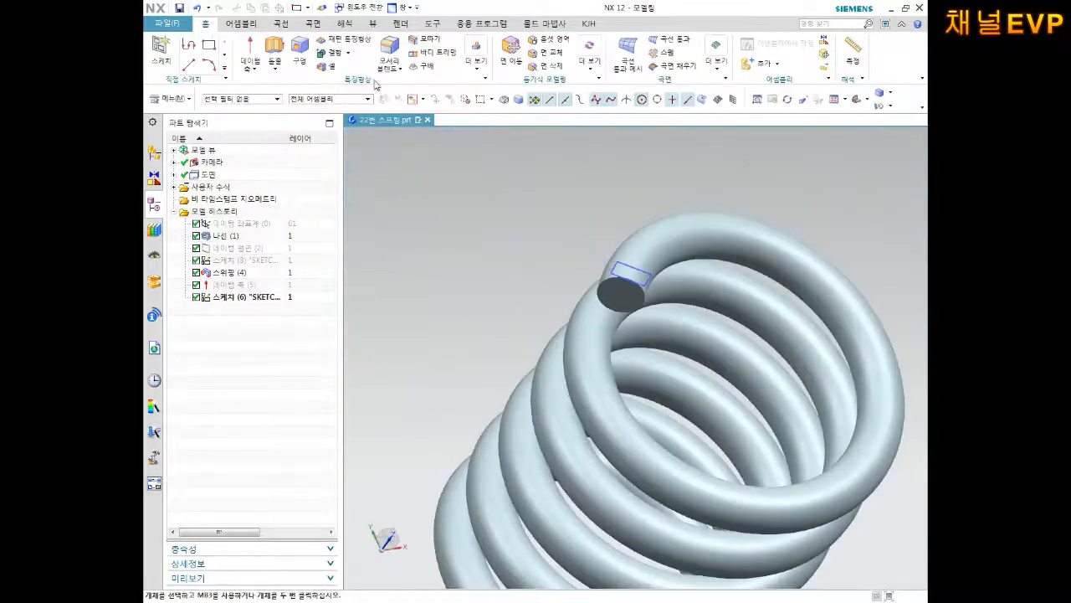
Extrude the rectangle with a symmetric distance of 20 mm, subtracting it from the spring body to flatten the upper end
{"action": "left_click", "coordinate": [275, 60]}
{"action": "scroll", "coordinate": [644, 188], "scroll_direction": "up", "scroll_amount": 5}
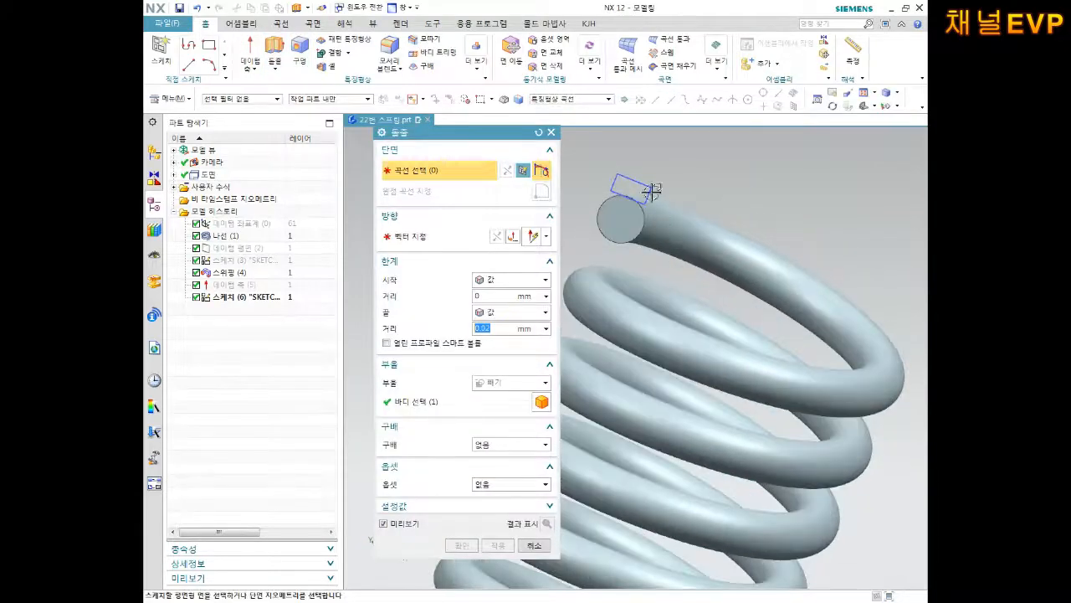
{"action": "left_click", "coordinate": [638, 180]}
{"action": "middle_click_drag", "start_coordinate": [686, 208], "coordinate": [633, 233]}
{"action": "left_click", "coordinate": [495, 279]}
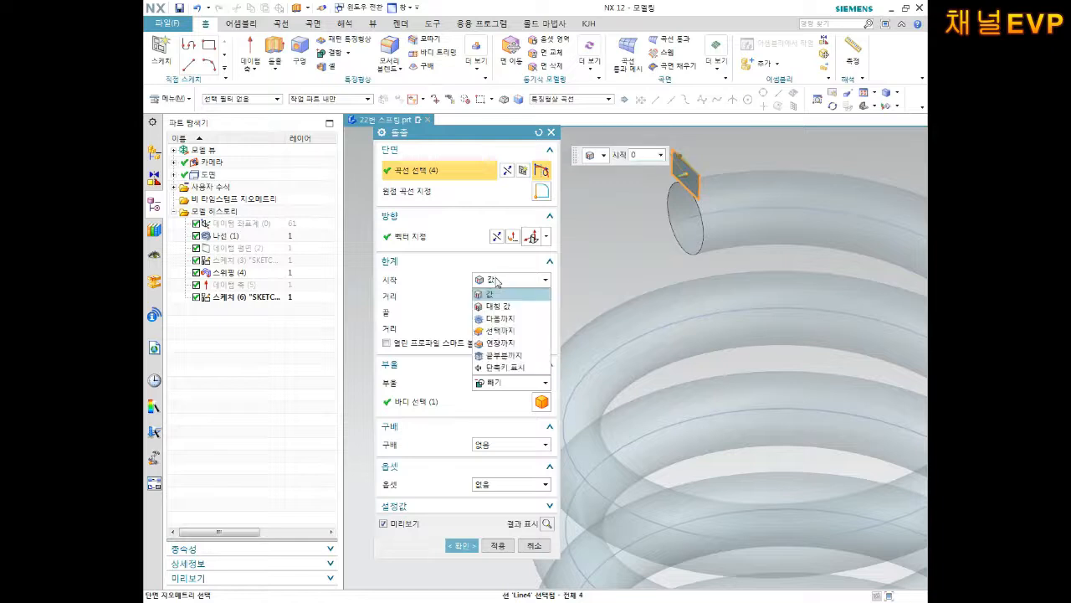
{"action": "left_click", "coordinate": [498, 306]}
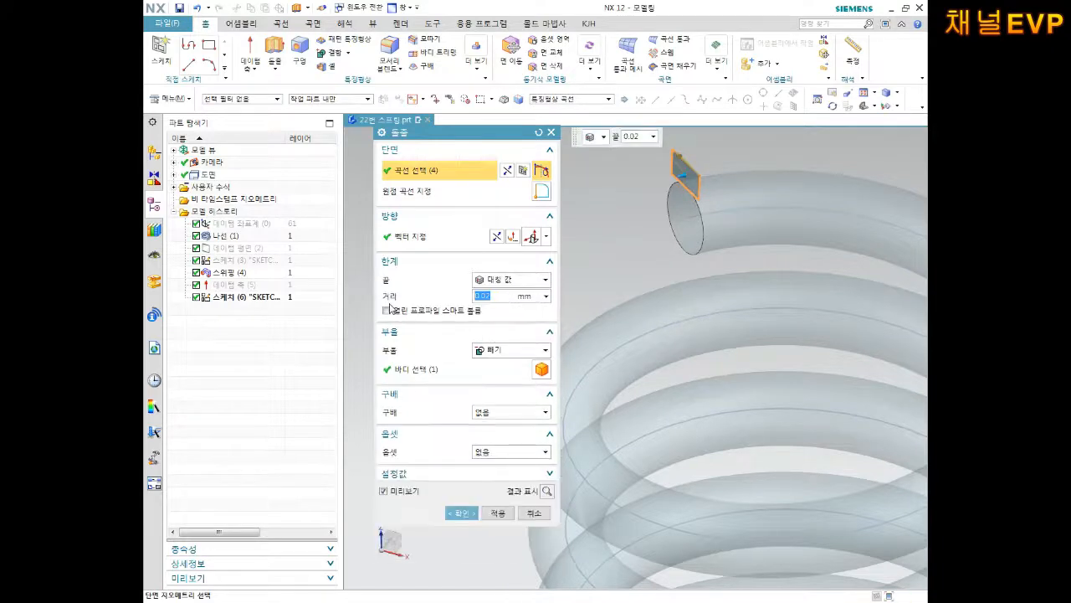
{"action": "type", "text": "20"}
{"action": "key", "text": "Return"}
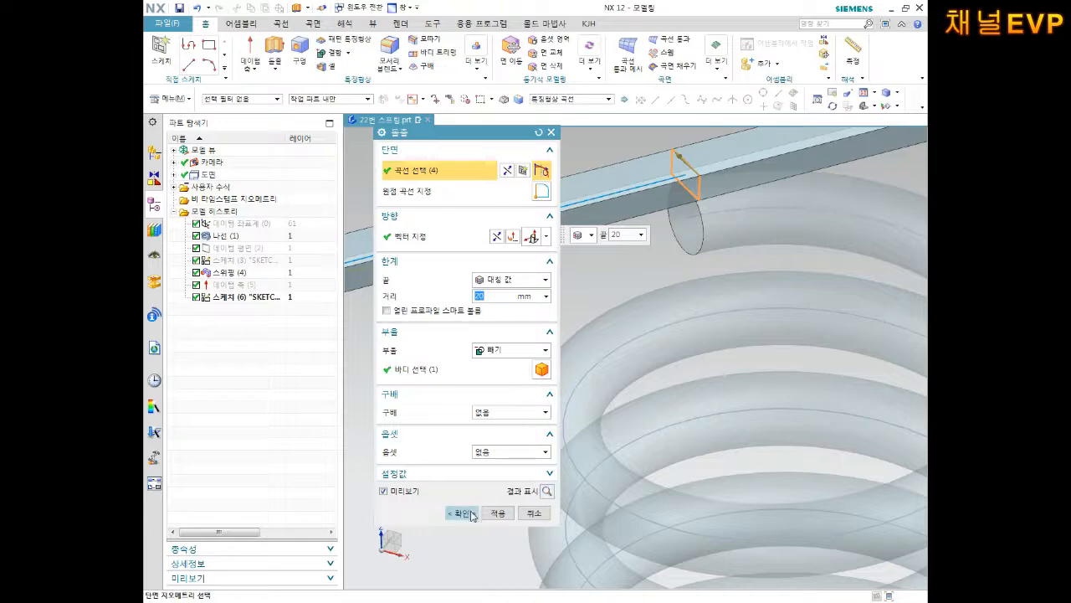
{"action": "left_click", "coordinate": [498, 512]}
{"action": "scroll", "coordinate": [717, 189], "scroll_direction": "up", "scroll_amount": 8}
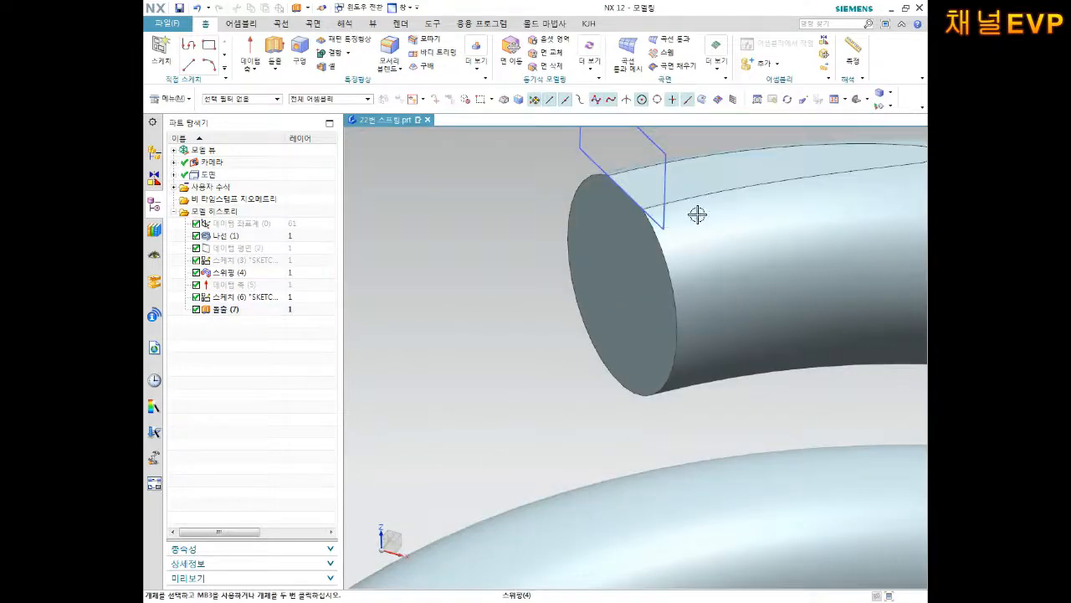
Hide the rectangle sketch at the spring's upper end
{"action": "left_click", "coordinate": [660, 149]}
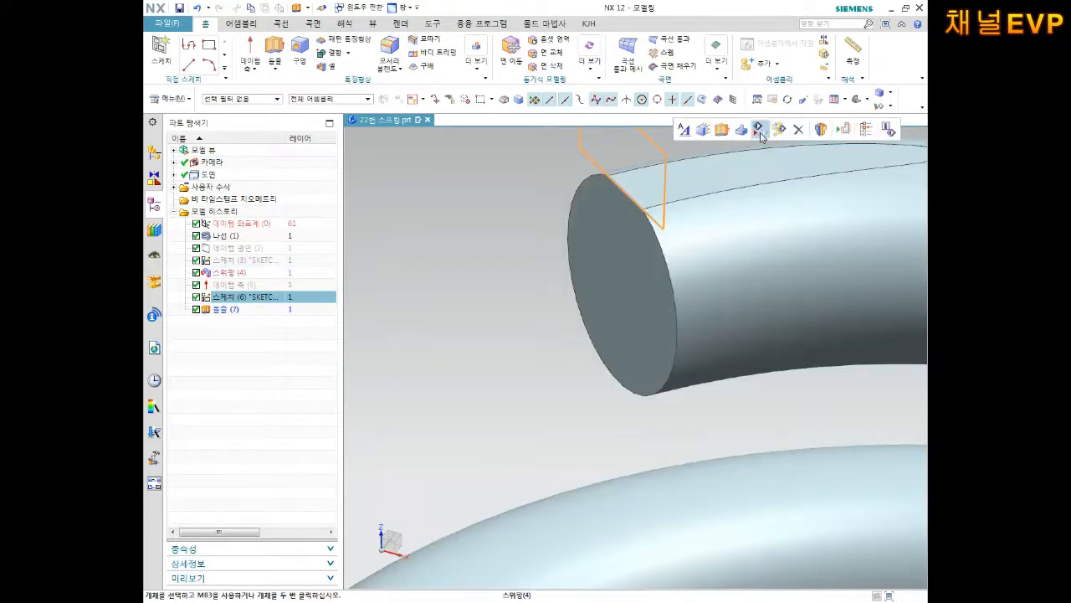
{"action": "key", "text": "Escape"}
{"action": "scroll", "coordinate": [765, 217], "scroll_direction": "down", "scroll_amount": 8}
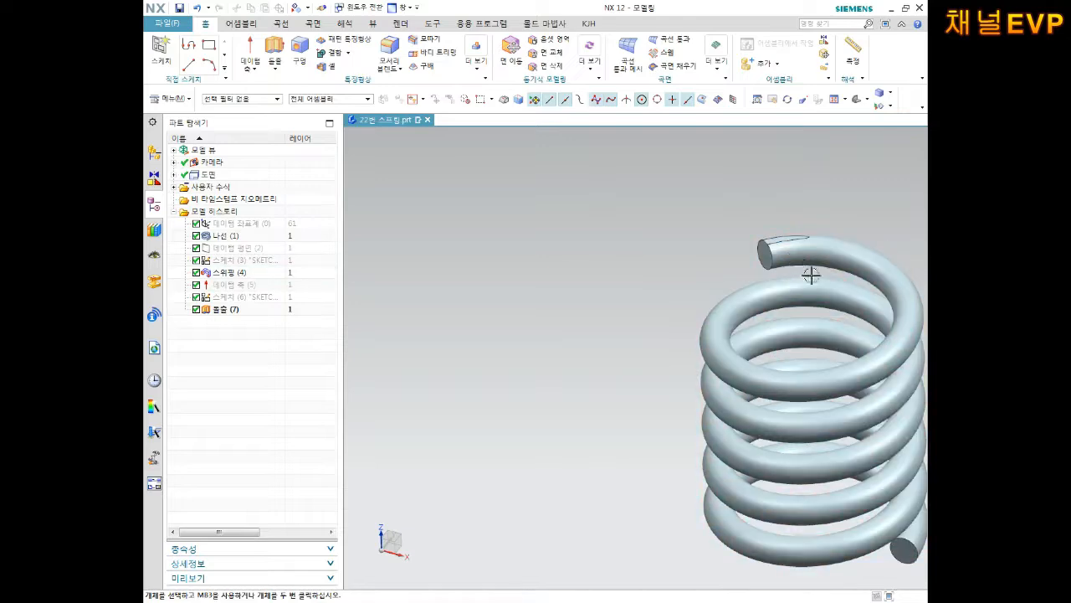
Start a new sketch on the circular end face at the spring's lower end
{"action": "middle_click_drag", "start_coordinate": [811, 274], "coordinate": [783, 272]}
{"action": "middle_click_drag", "start_coordinate": [726, 295], "coordinate": [696, 341]}
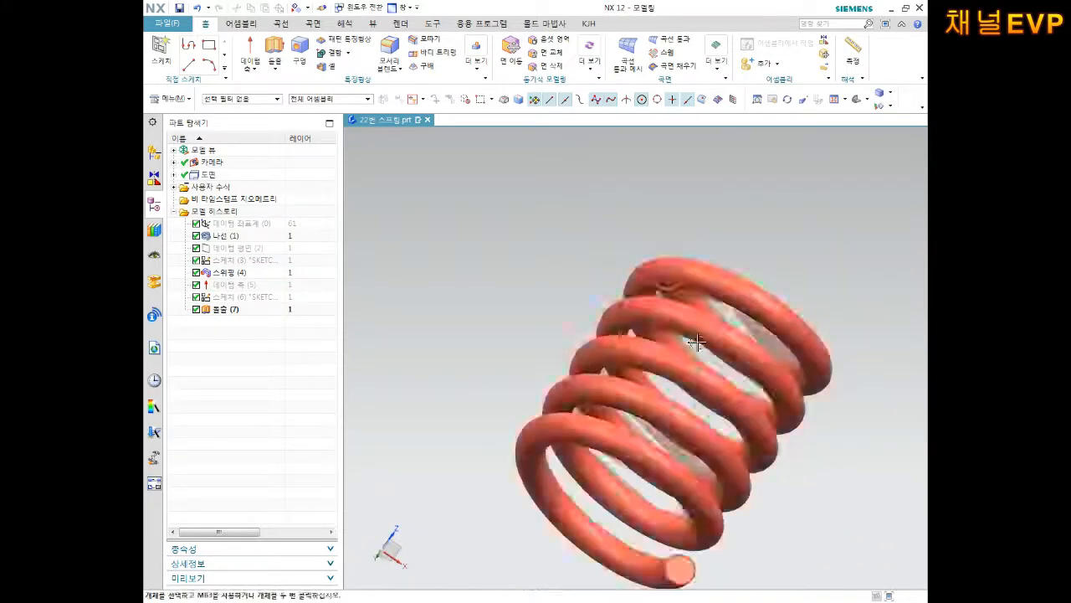
{"action": "scroll", "coordinate": [732, 474], "scroll_direction": "down", "scroll_amount": 6}
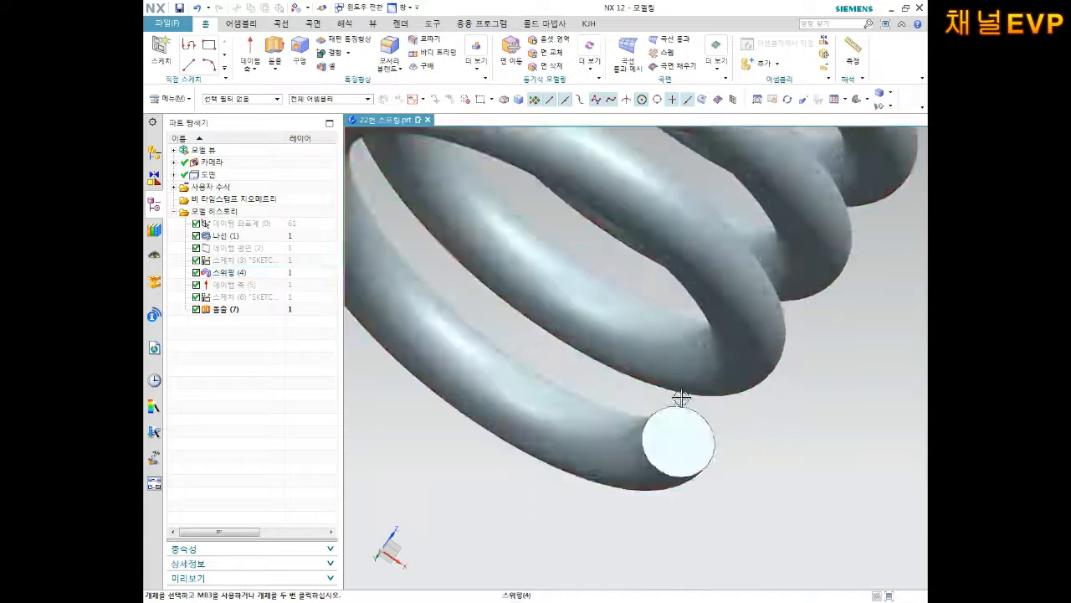
{"action": "left_click", "coordinate": [161, 47]}
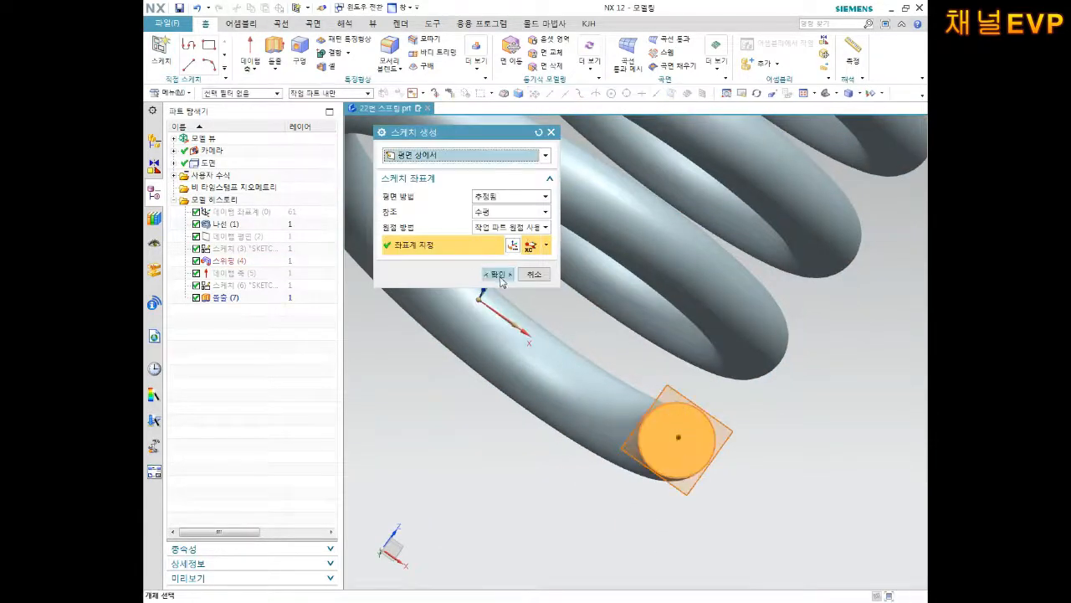
{"action": "left_click", "coordinate": [500, 277]}
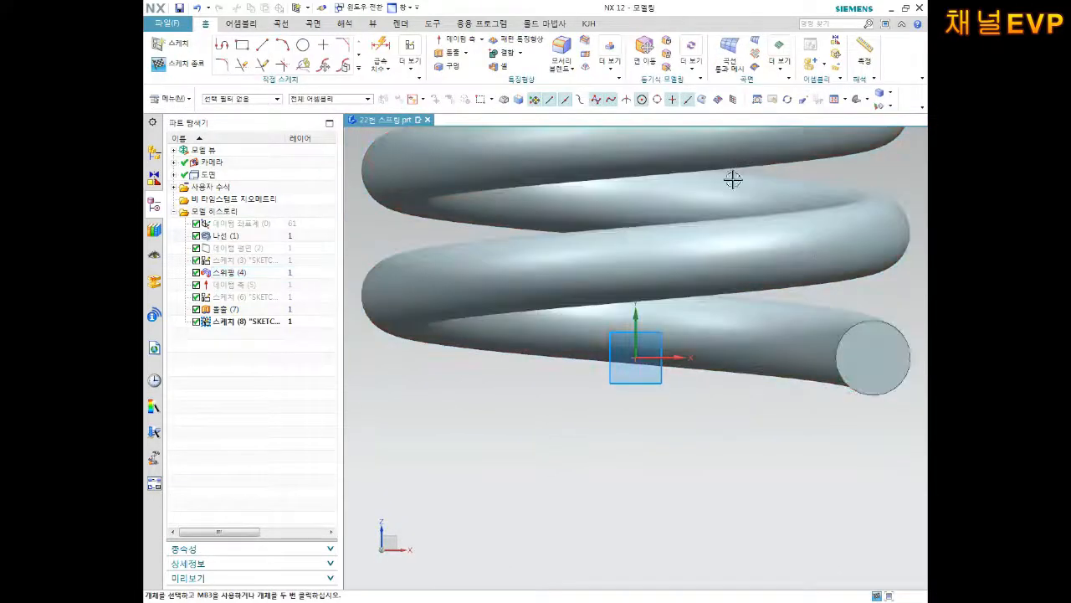
{"action": "middle_click_drag", "start_coordinate": [821, 343], "coordinate": [713, 282], "text": "shift"}
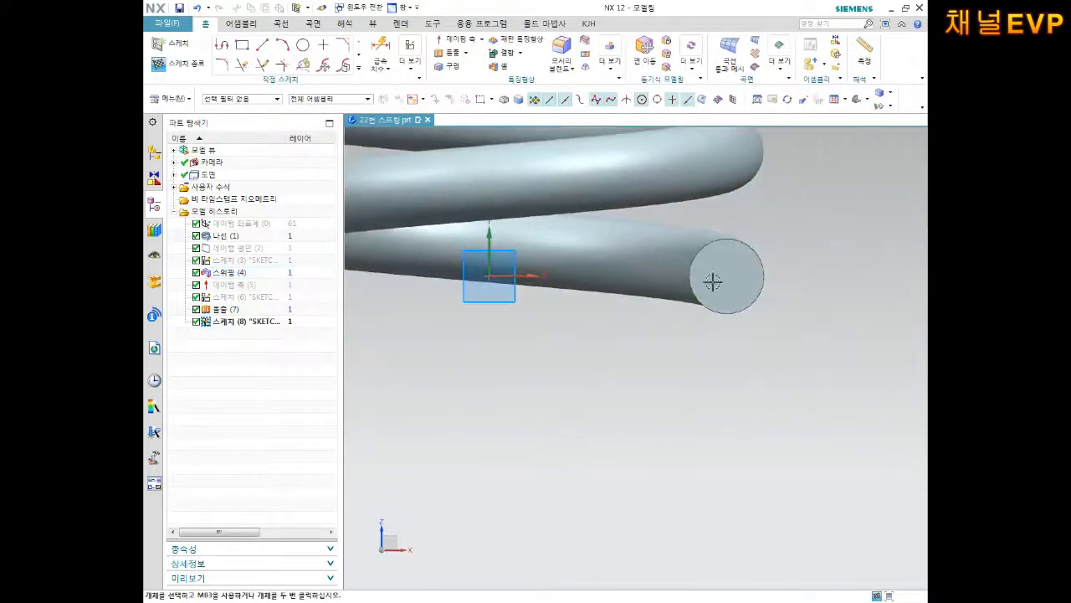
Draw a two-corner rectangle from about XC 7, YC -3.5 to slightly overlap the bottom edge of the lower end face
{"action": "left_click", "coordinate": [246, 52]}
{"action": "scroll", "coordinate": [617, 259], "scroll_direction": "up", "scroll_amount": 3}
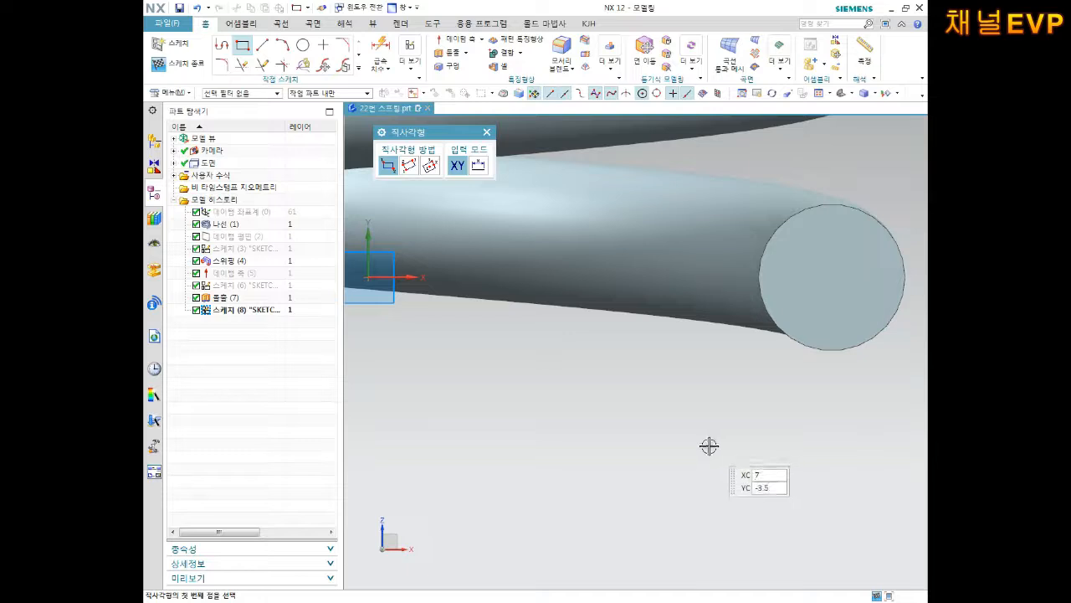
{"action": "left_click", "coordinate": [709, 446]}
{"action": "middle_click_drag", "start_coordinate": [885, 346], "coordinate": [876, 354]}
{"action": "left_click", "coordinate": [888, 366]}
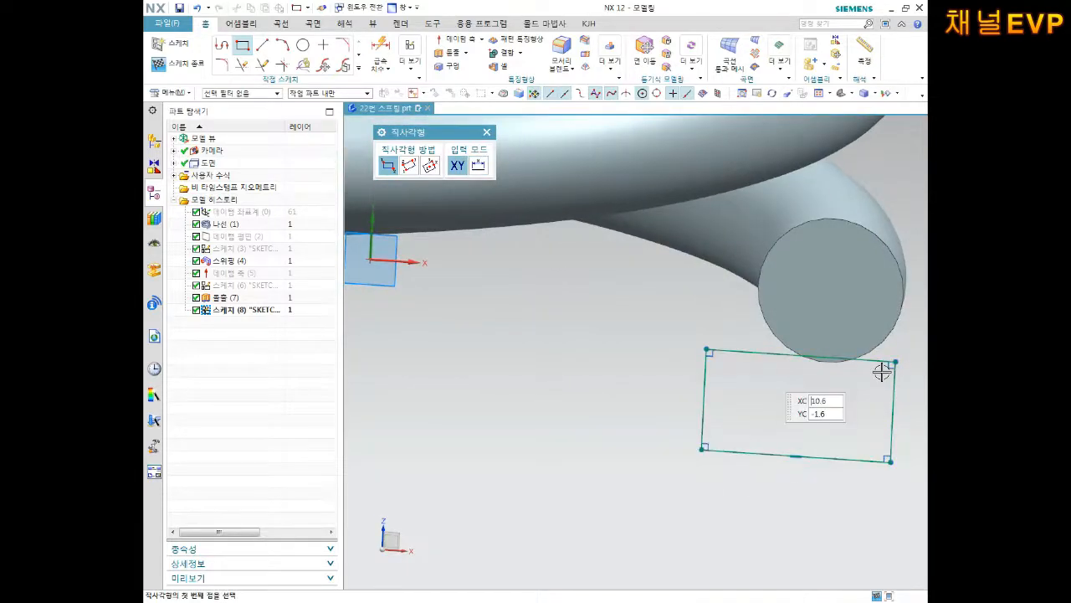
{"action": "key", "text": "Escape"}
Stretch the rectangle's lower outer corner outward to widen it, and finish the sketch
{"action": "middle_click_drag", "start_coordinate": [888, 343], "coordinate": [702, 306], "text": "shift"}
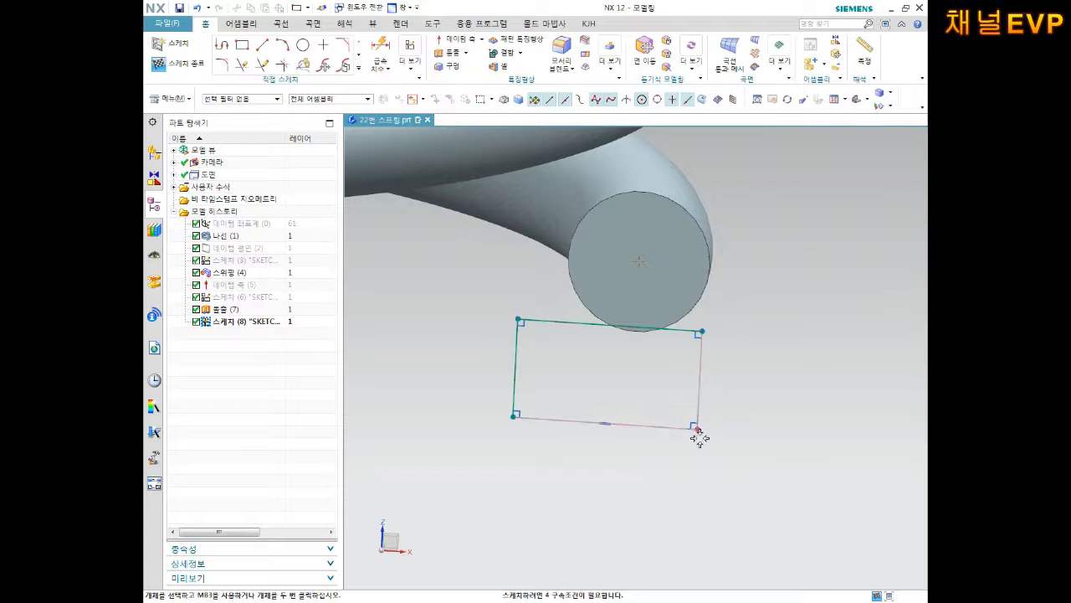
{"action": "left_click_drag", "start_coordinate": [712, 431], "coordinate": [756, 437]}
{"action": "middle_click_drag", "start_coordinate": [766, 339], "coordinate": [775, 276]}
{"action": "left_click", "coordinate": [192, 69]}
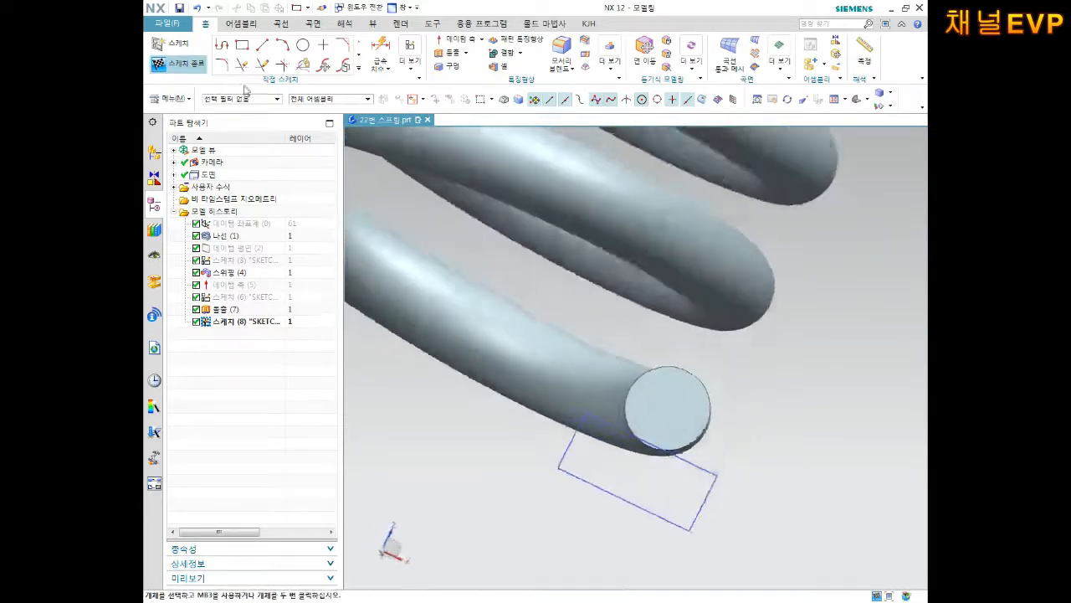
Extrude the lower rectangle with a symmetric distance of 20 mm, subtracting it from the spring body
{"action": "left_click", "coordinate": [274, 50]}
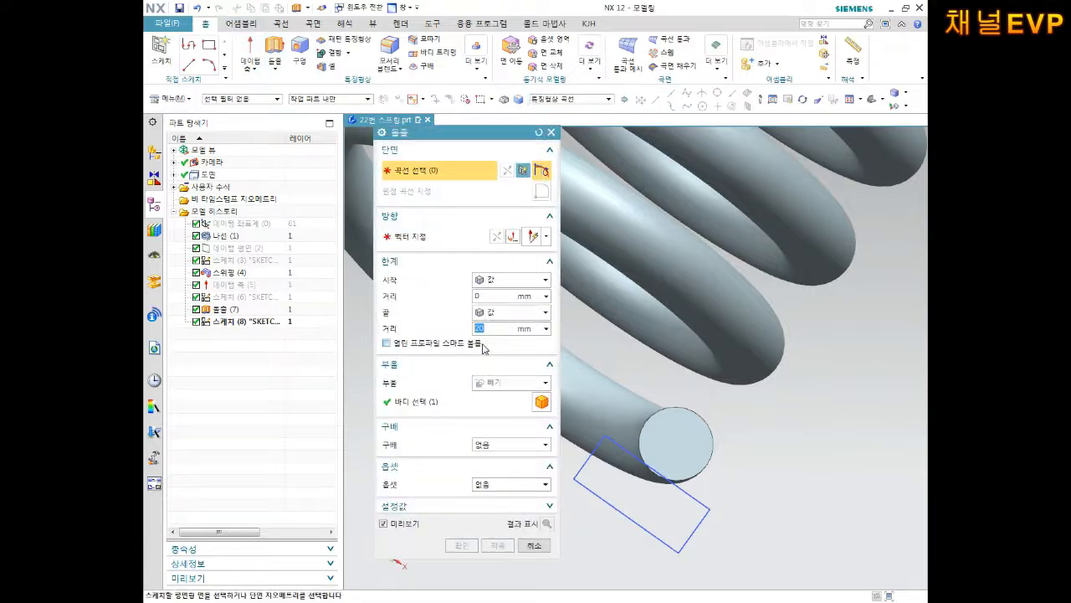
{"action": "left_click", "coordinate": [617, 509]}
{"action": "middle_click_drag", "start_coordinate": [674, 450], "coordinate": [812, 453]}
{"action": "left_click", "coordinate": [511, 279]}
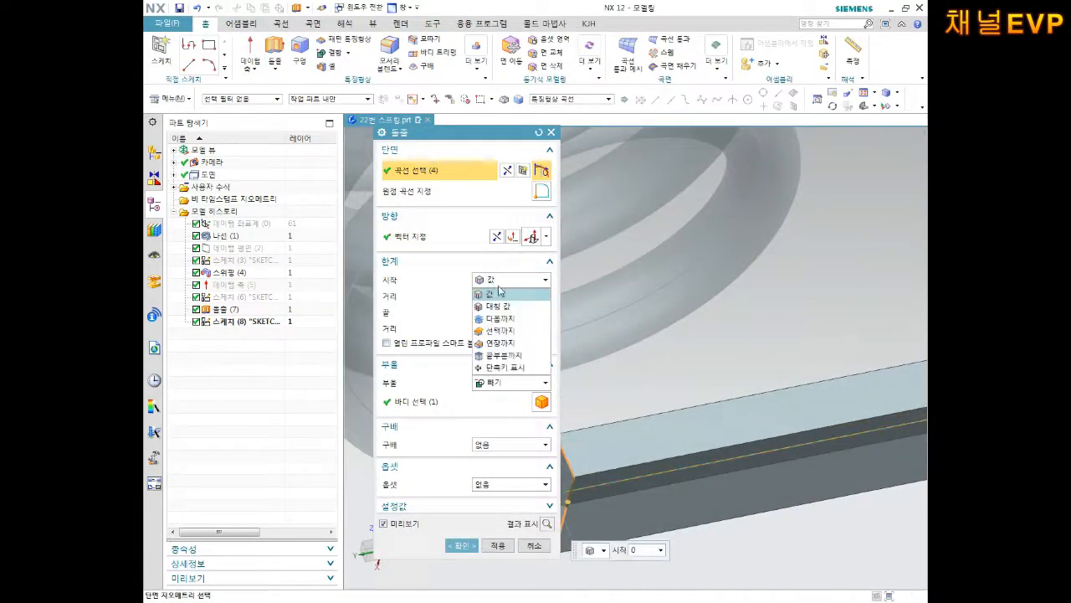
{"action": "left_click", "coordinate": [502, 307]}
{"action": "left_click", "coordinate": [466, 515]}
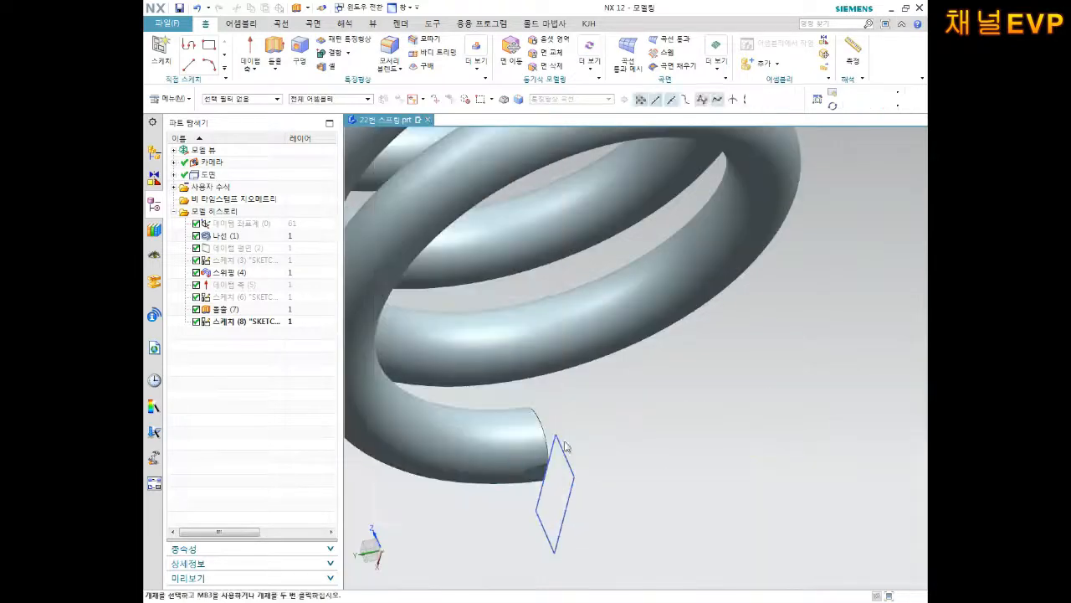
Hide the rectangle sketch at the spring's lower end
{"action": "middle_click_drag", "start_coordinate": [614, 433], "coordinate": [510, 497]}
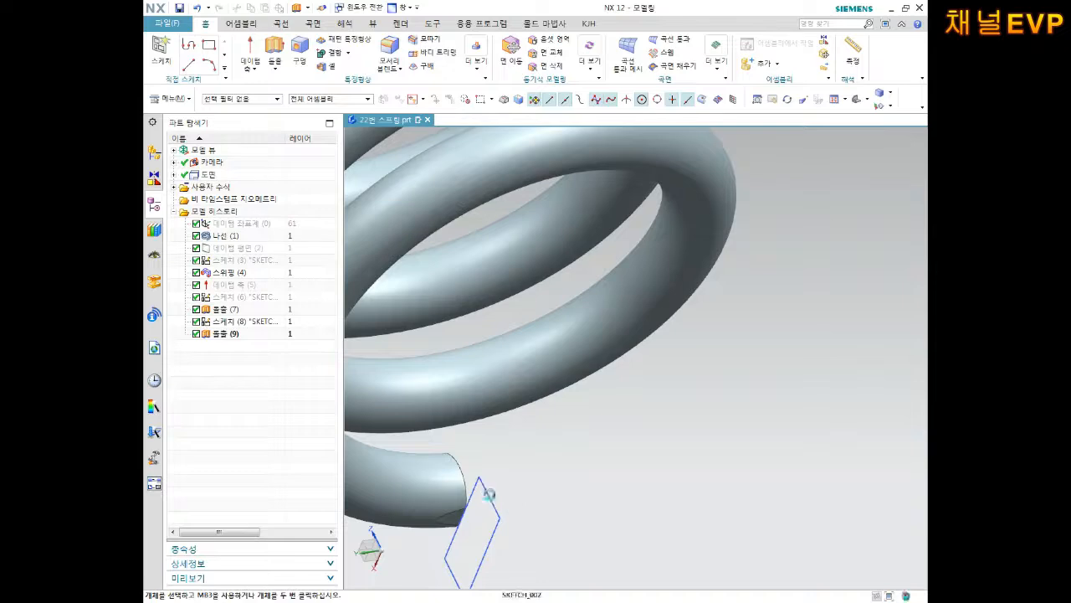
{"action": "left_click", "coordinate": [490, 494]}
{"action": "left_click", "coordinate": [589, 473]}
{"action": "scroll", "coordinate": [581, 471], "scroll_direction": "down", "scroll_amount": 5}
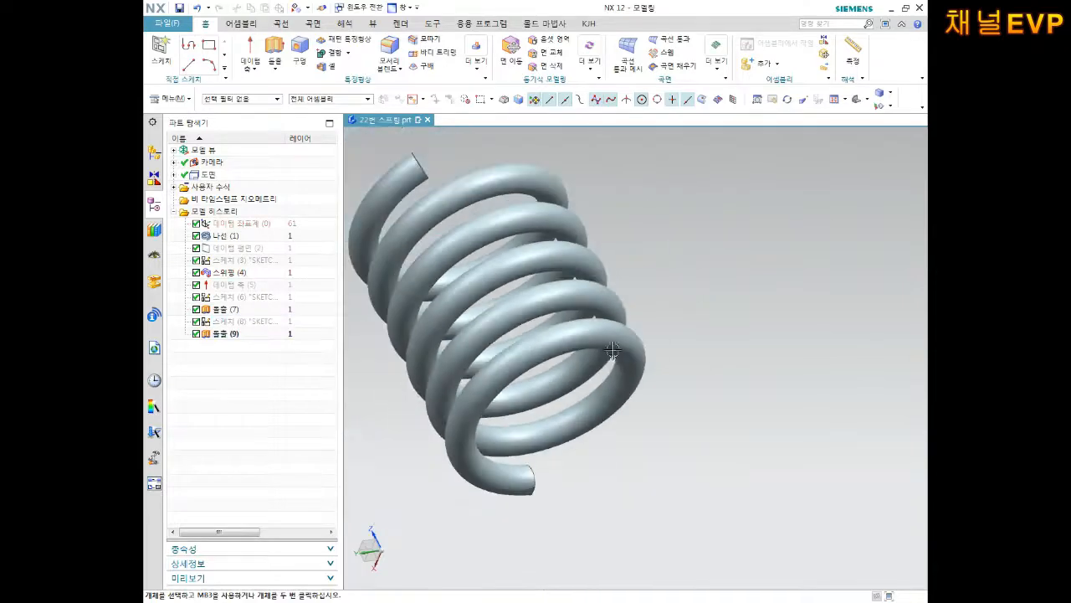
Show the whole spring upright with both flattened ends and save the part
{"action": "middle_click_drag", "start_coordinate": [581, 471], "coordinate": [564, 411]}
{"action": "left_click", "coordinate": [572, 330]}
{"action": "middle_click_drag", "start_coordinate": [572, 330], "coordinate": [552, 372]}
{"action": "key", "text": "Escape"}
{"action": "middle_click_drag", "start_coordinate": [569, 323], "coordinate": [675, 404], "text": "shift"}
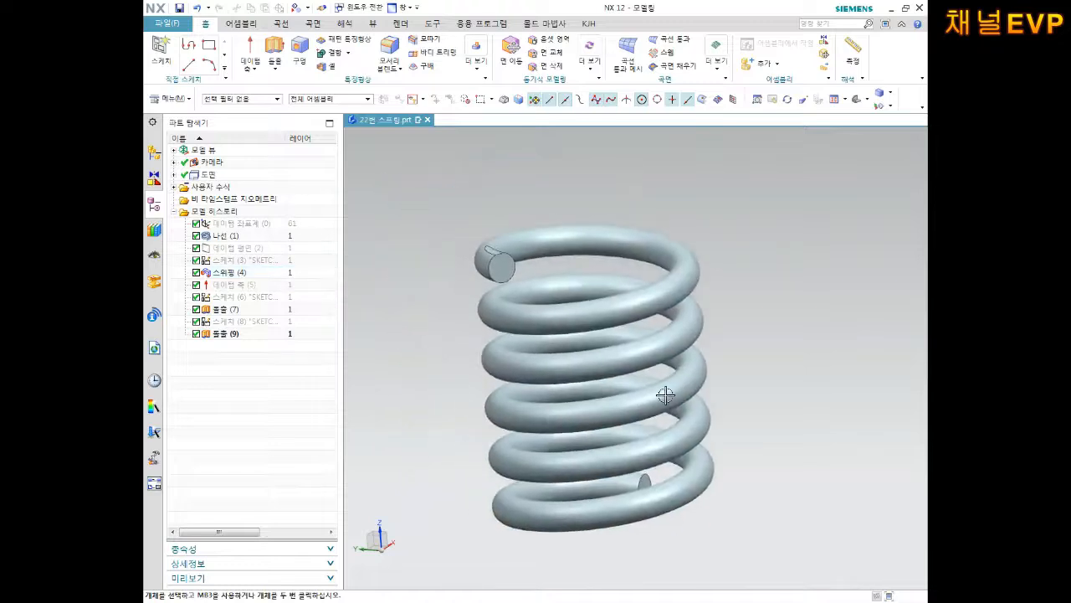
{"action": "key", "text": "ctrl+s"}
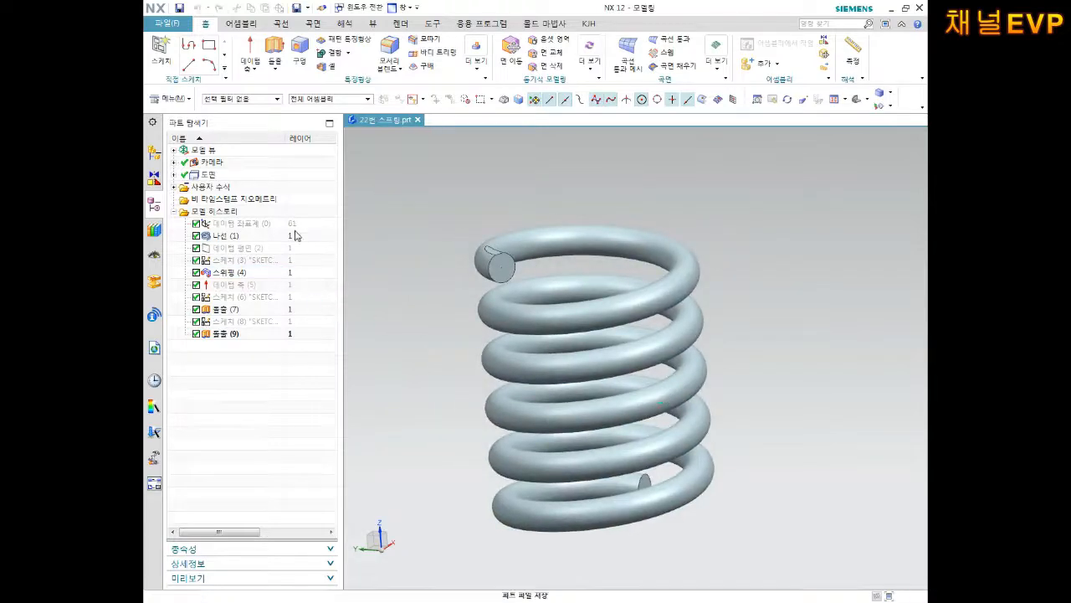
Change the spring body's display color from Medium Steel to bright azure blue and save the part
{"action": "left_click", "coordinate": [373, 23]}
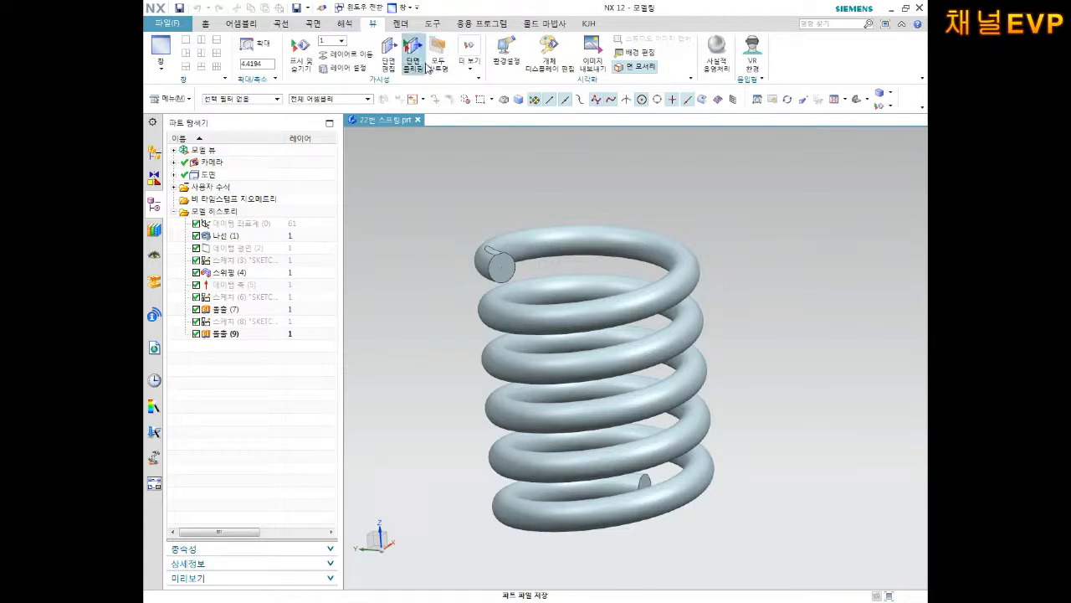
{"action": "left_click", "coordinate": [548, 51]}
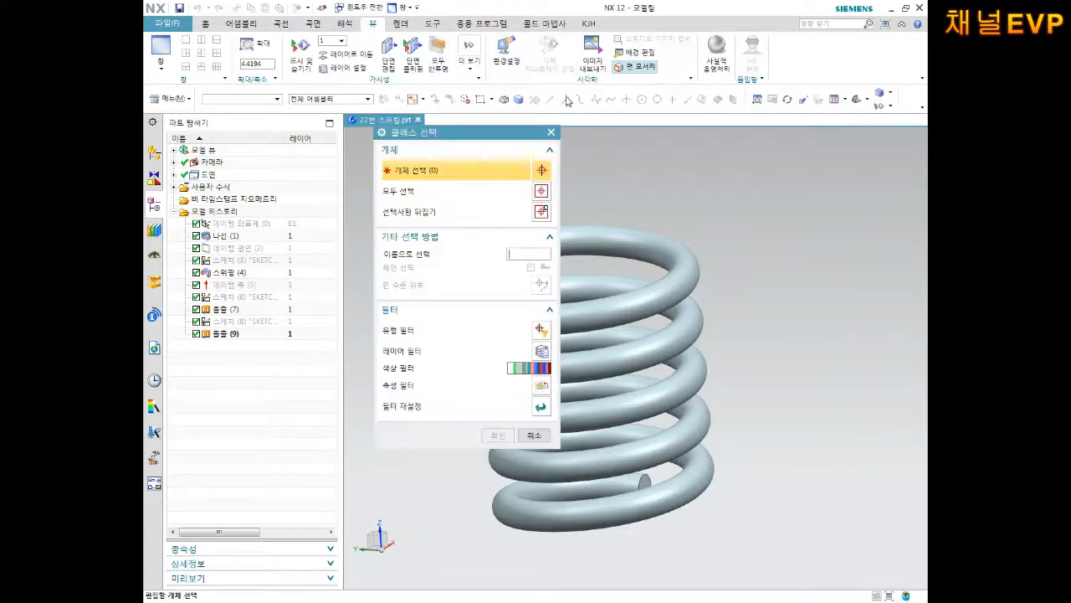
{"action": "left_click", "coordinate": [627, 305]}
{"action": "left_click", "coordinate": [498, 434]}
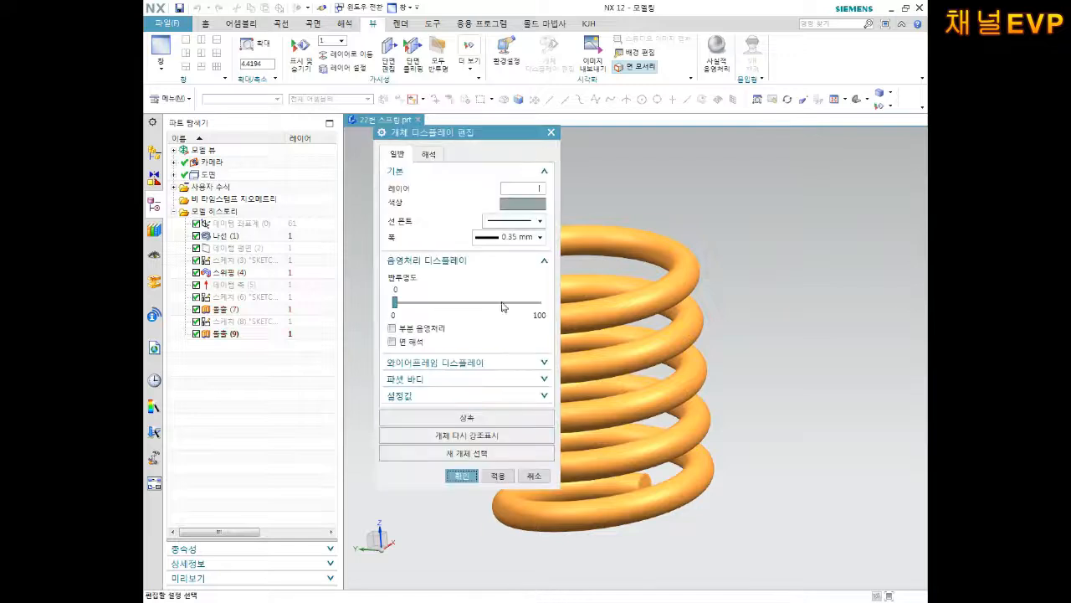
{"action": "left_click", "coordinate": [534, 206]}
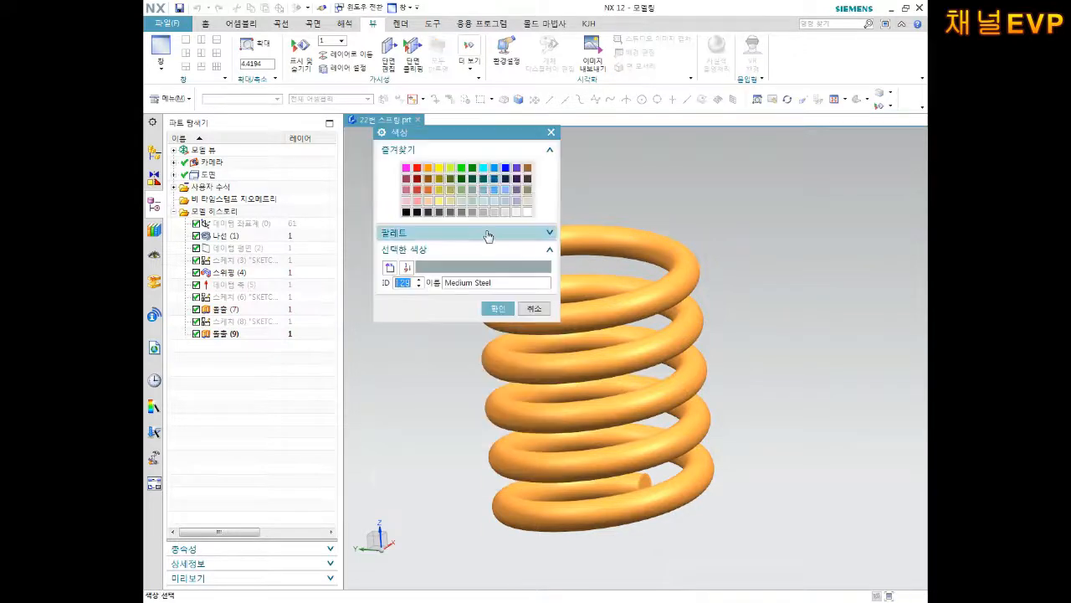
{"action": "left_click", "coordinate": [501, 168]}
{"action": "left_click", "coordinate": [498, 308]}
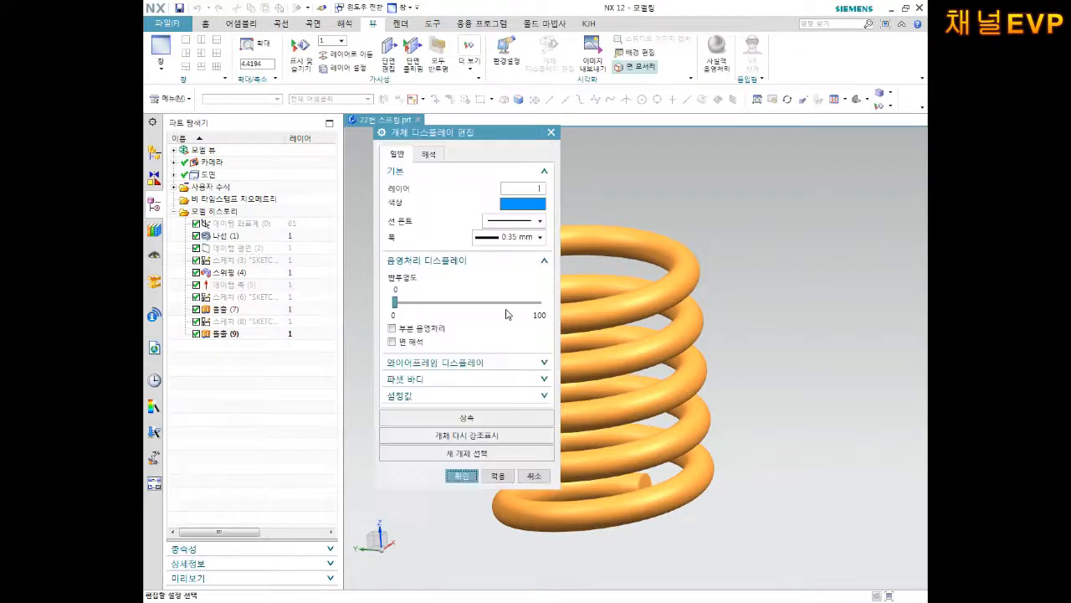
{"action": "left_click", "coordinate": [457, 473]}
{"action": "middle_click_drag", "start_coordinate": [550, 292], "coordinate": [558, 308]}
{"action": "key", "text": "ctrl+s"}
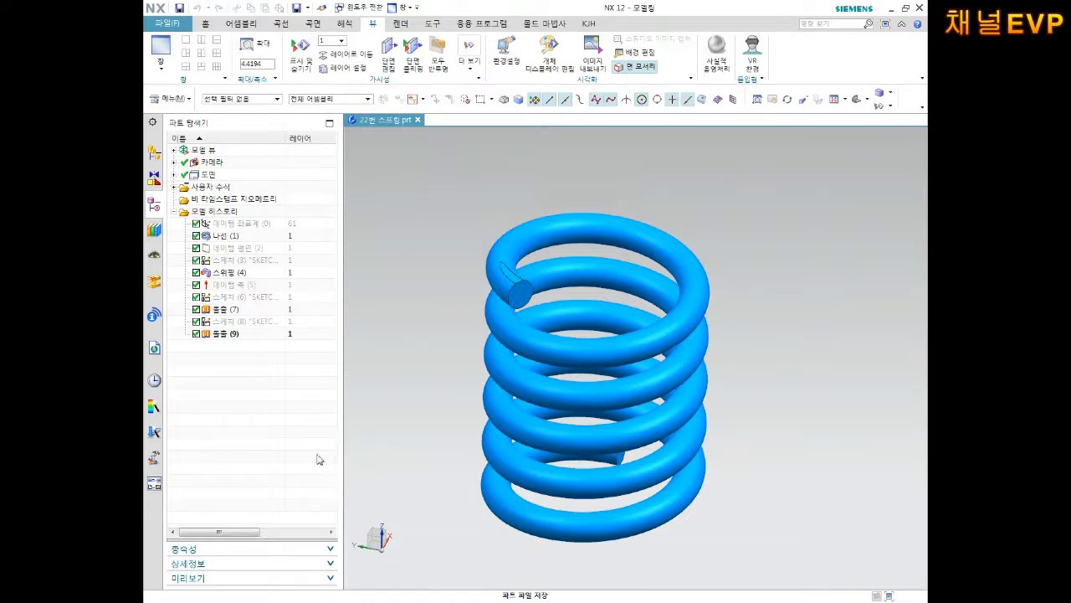
Switch to the AutoCAD drawing 조립분해 연습도면.dwg and examine the mold assembly's plates, pins and spacer blocks
{"action": "mouse_move", "coordinate": [504, 598]}
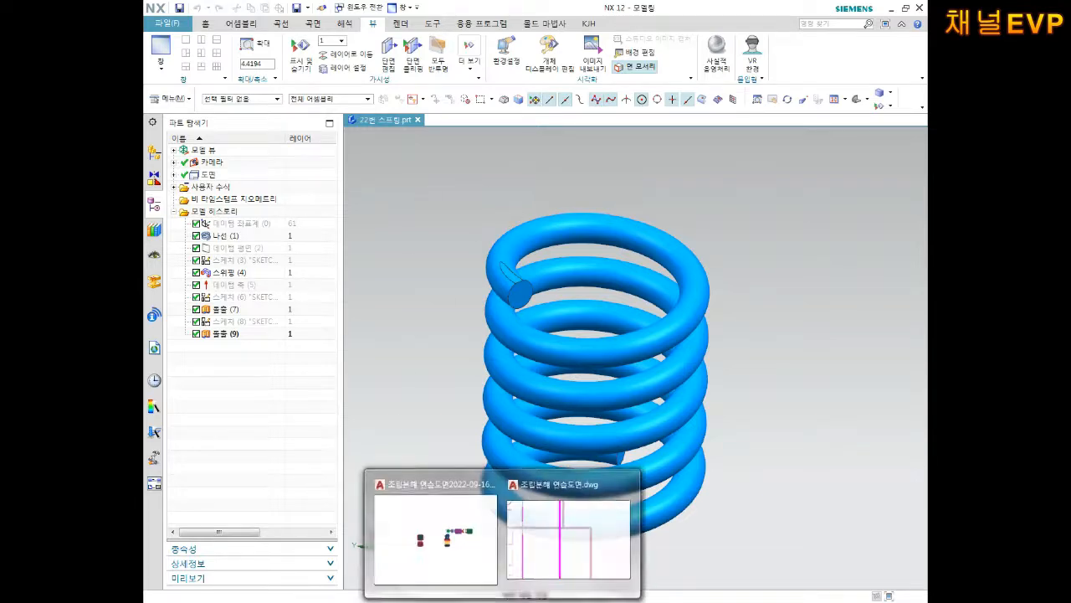
{"action": "left_click", "coordinate": [568, 536]}
{"action": "scroll", "coordinate": [608, 493], "scroll_direction": "down", "scroll_amount": 8}
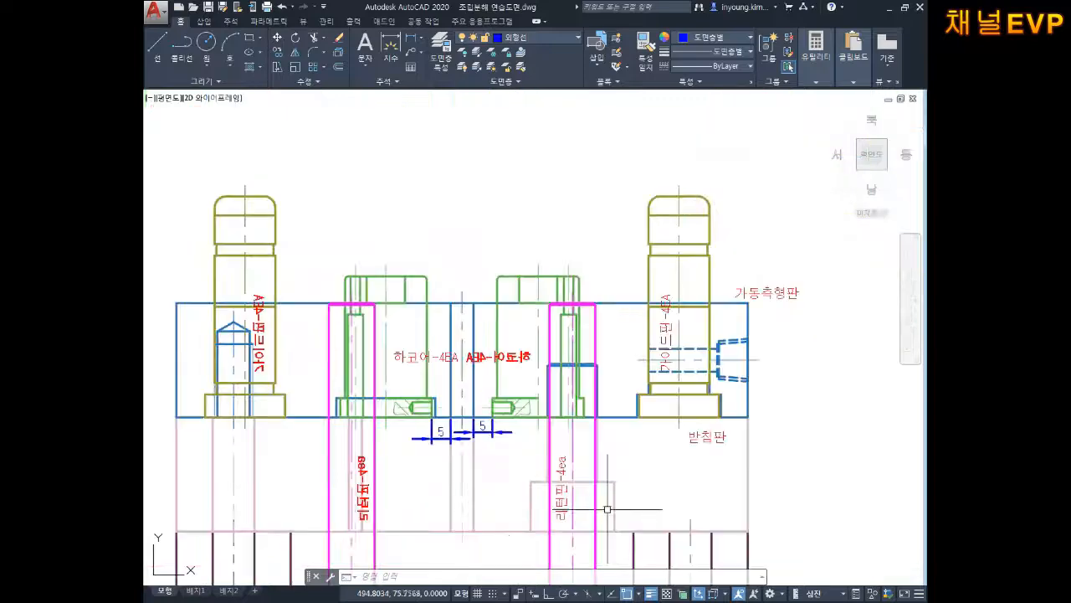
{"action": "scroll", "coordinate": [661, 419], "scroll_direction": "up", "scroll_amount": 3}
{"action": "scroll", "coordinate": [661, 418], "scroll_direction": "up", "scroll_amount": 3}
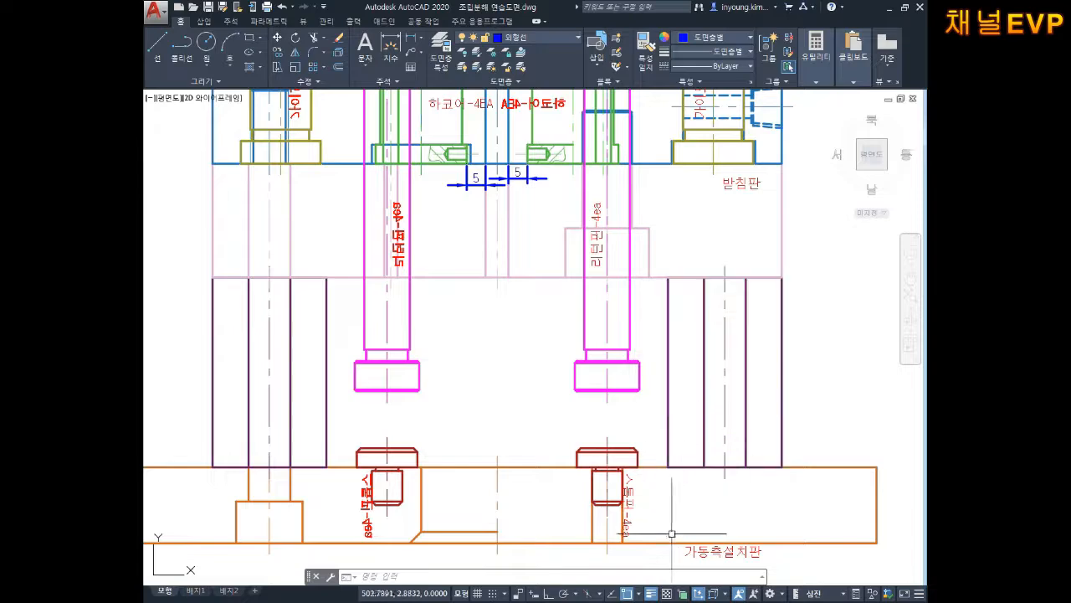
{"action": "scroll", "coordinate": [362, 317], "scroll_direction": "down", "scroll_amount": 2}
{"action": "middle_click_drag", "start_coordinate": [544, 360], "coordinate": [254, 287]}
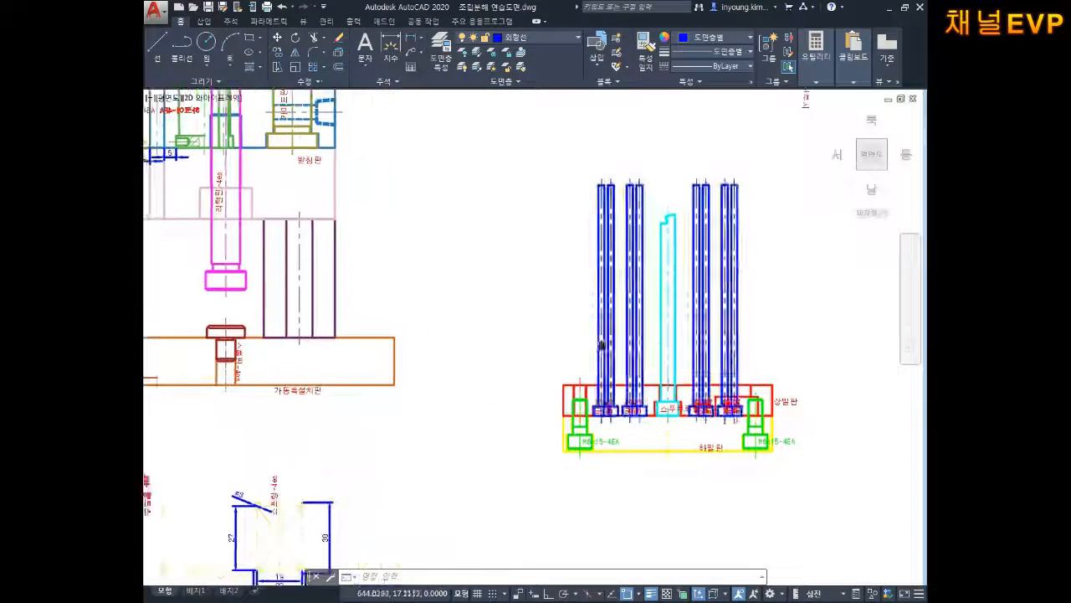
{"action": "middle_click_drag", "start_coordinate": [636, 373], "coordinate": [792, 375]}
{"action": "middle_click_drag", "start_coordinate": [448, 298], "coordinate": [581, 341]}
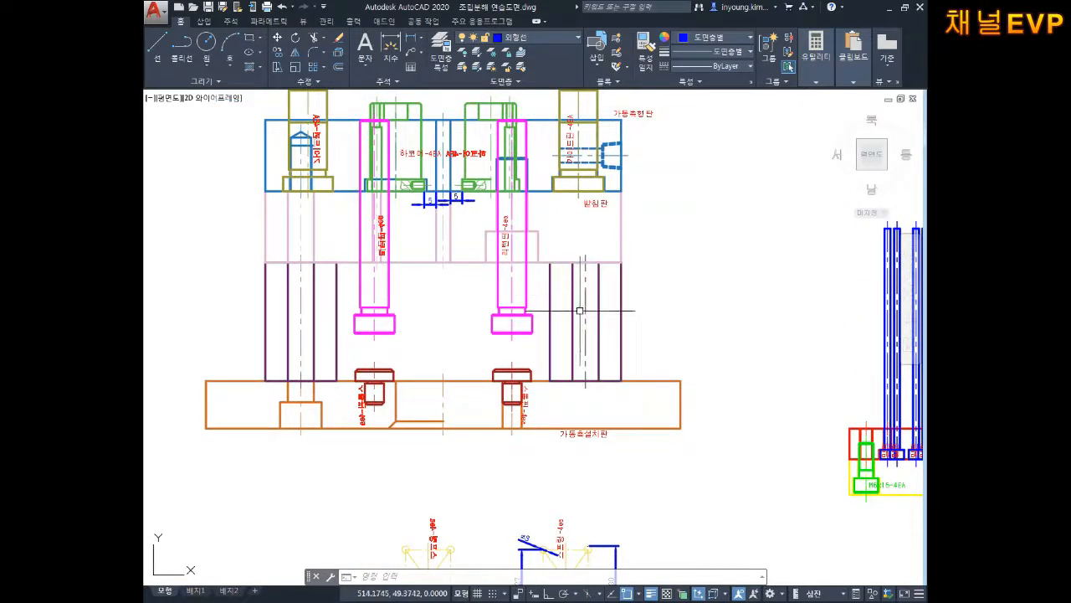
{"action": "mouse_move", "coordinate": [554, 323]}
{"action": "middle_mouse_down"}
{"action": "mouse_move", "coordinate": [594, 325]}
{"action": "mouse_move", "coordinate": [588, 352]}
{"action": "mouse_move", "coordinate": [608, 371]}
{"action": "middle_mouse_up"}
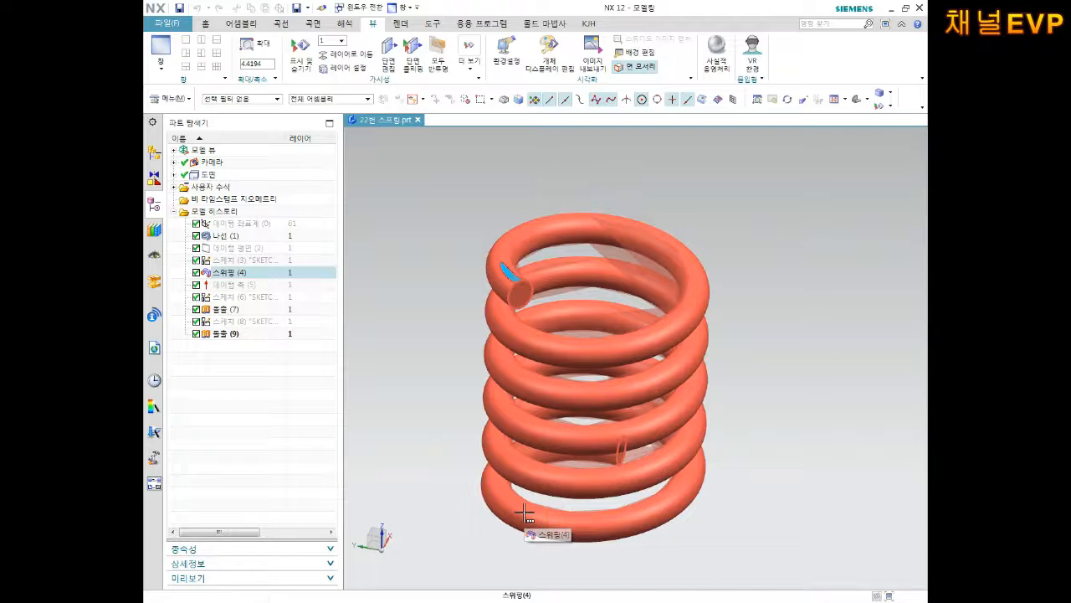
Switch back to NX and create a new millimetre model part named 5번스페이서블록
{"action": "left_click", "coordinate": [173, 26]}
{"action": "left_click", "coordinate": [188, 42]}
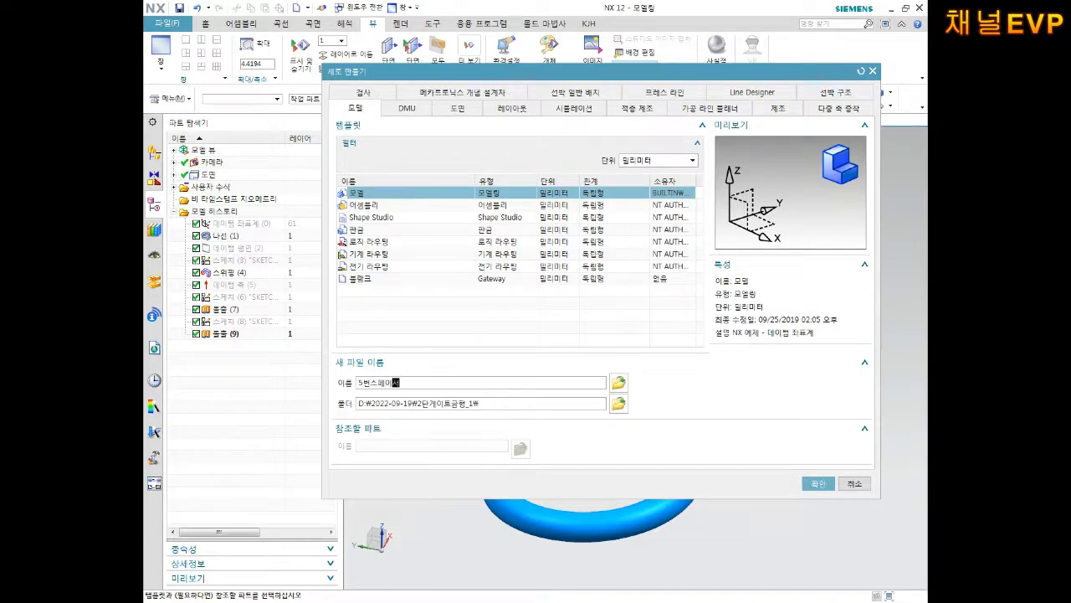
{"action": "type", "text": "5번스페이서블록"}
{"action": "key", "text": "Return"}
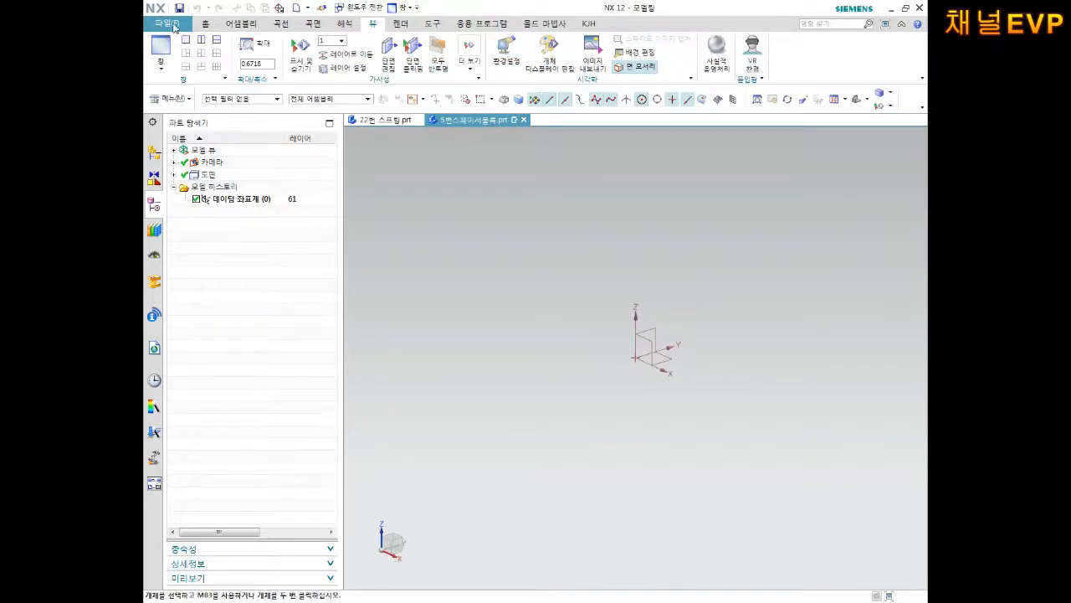
Sketch a rectangle about 127 mm wide and 176 mm high on the XY plane, centred on the origin
{"action": "left_click", "coordinate": [491, 273]}
{"action": "left_click", "coordinate": [205, 23]}
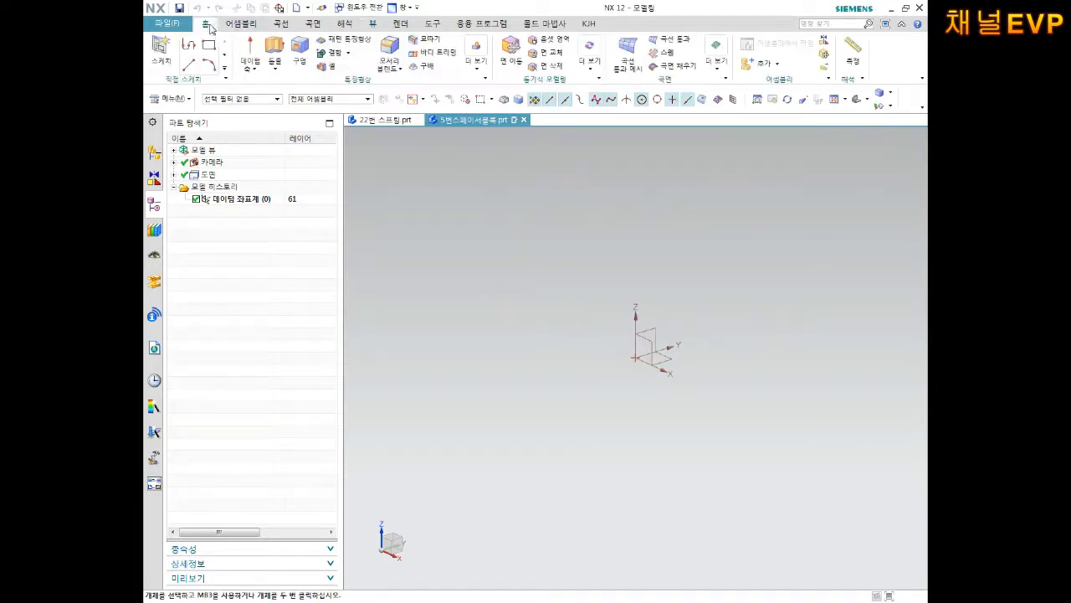
{"action": "left_click", "coordinate": [163, 52]}
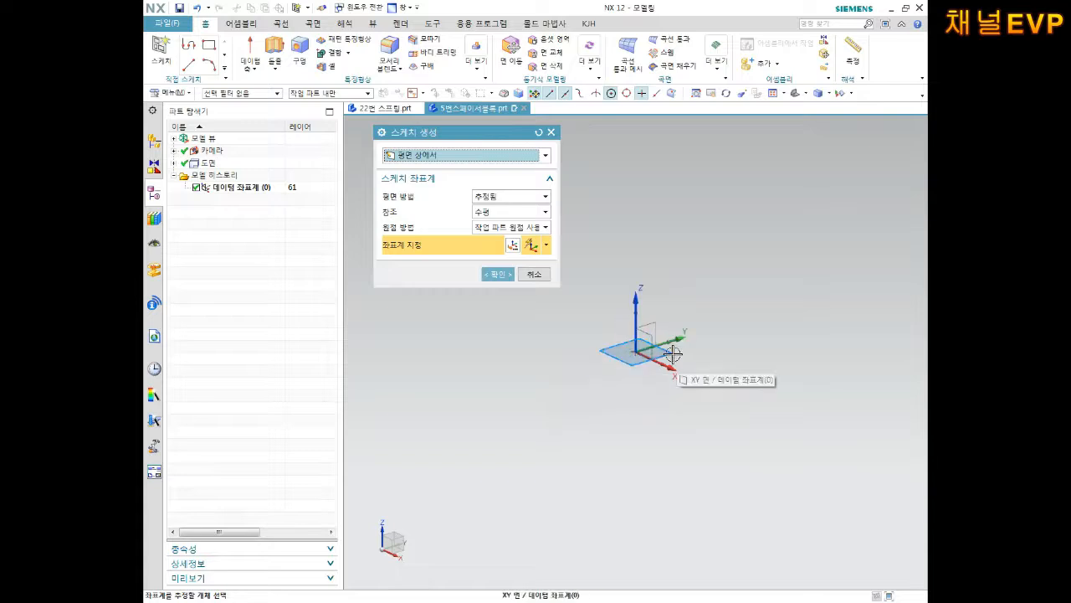
{"action": "left_click", "coordinate": [674, 361]}
{"action": "left_click", "coordinate": [497, 275]}
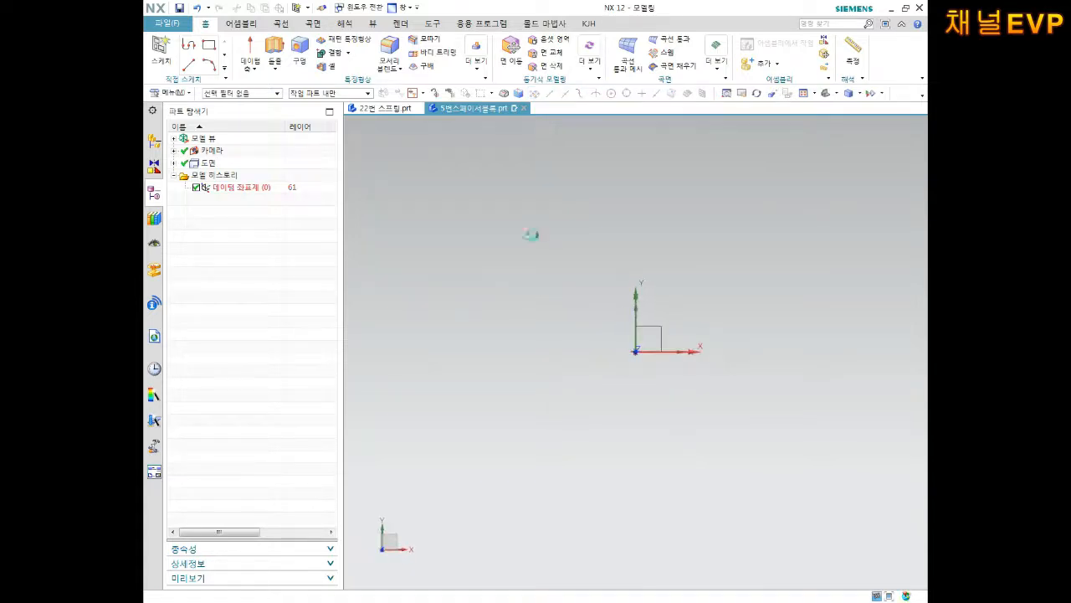
{"action": "left_click", "coordinate": [242, 45]}
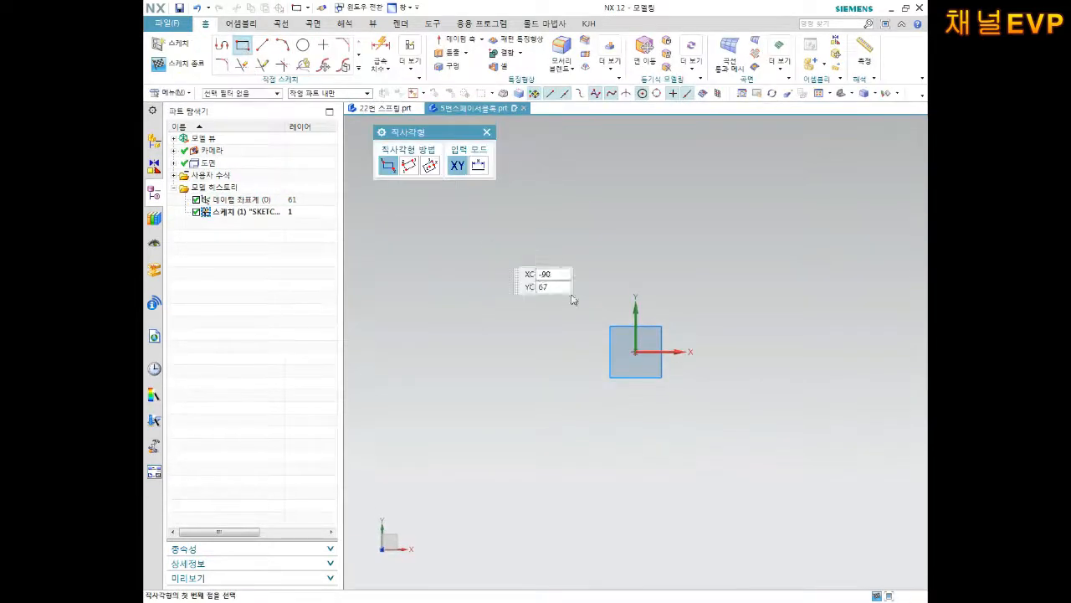
{"action": "left_click", "coordinate": [429, 165]}
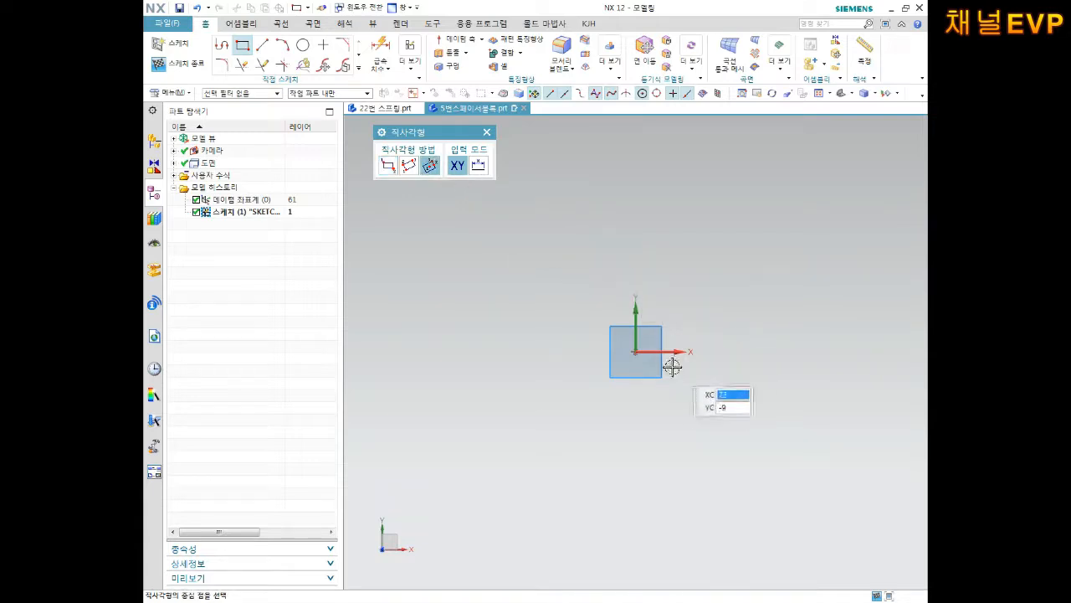
{"action": "left_click", "coordinate": [636, 352]}
{"action": "left_click", "coordinate": [738, 352]}
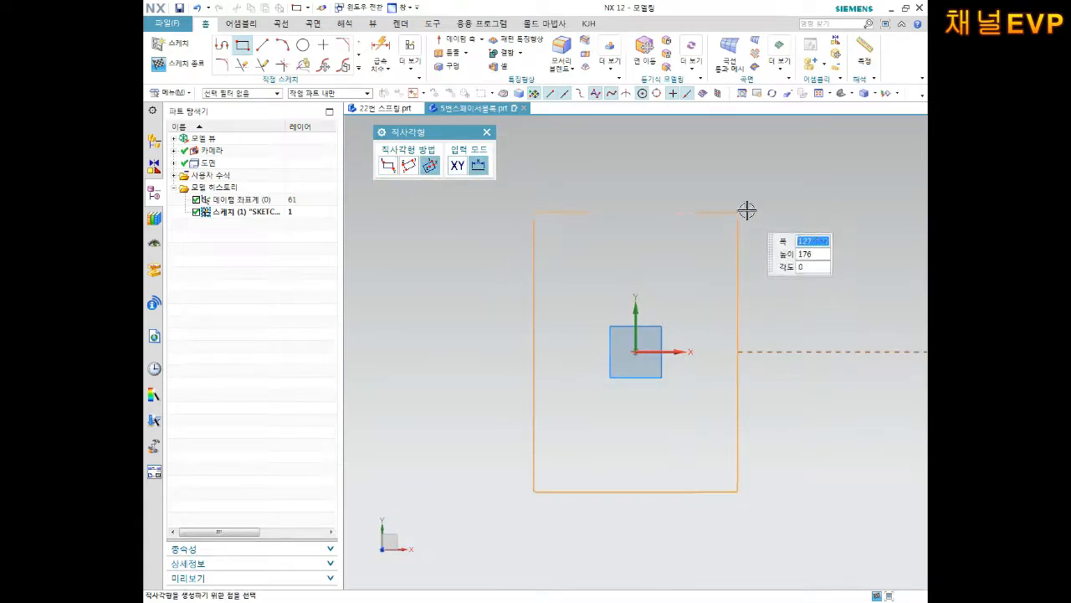
{"action": "left_click", "coordinate": [744, 211]}
{"action": "key", "text": "Escape"}
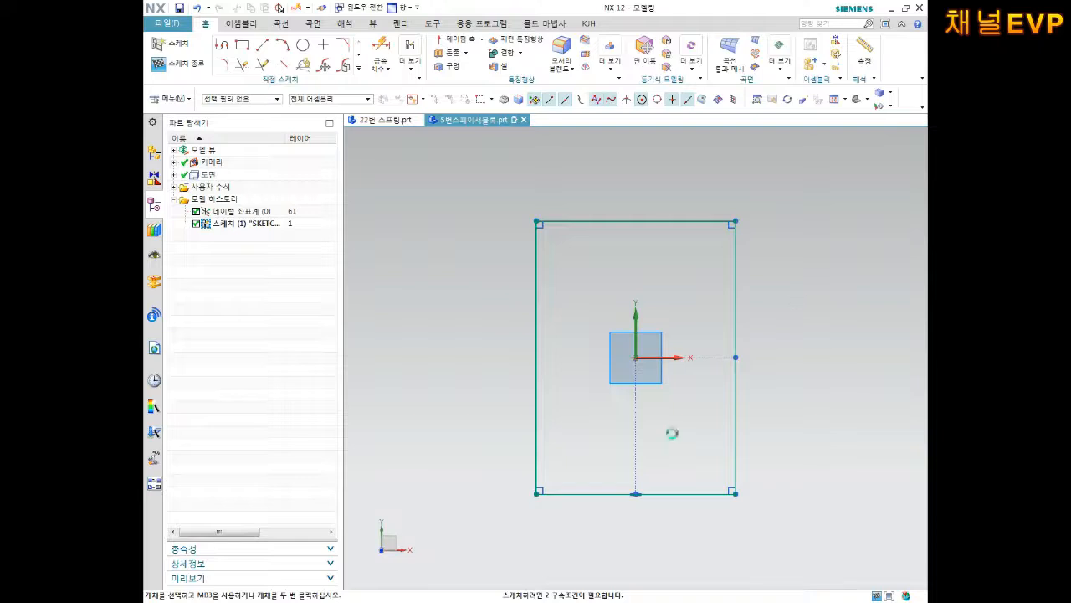
Dimension the rectangle's vertical side and set it to 150 mm
{"action": "key", "text": "d"}
{"action": "left_click", "coordinate": [740, 379]}
{"action": "left_click", "coordinate": [828, 405]}
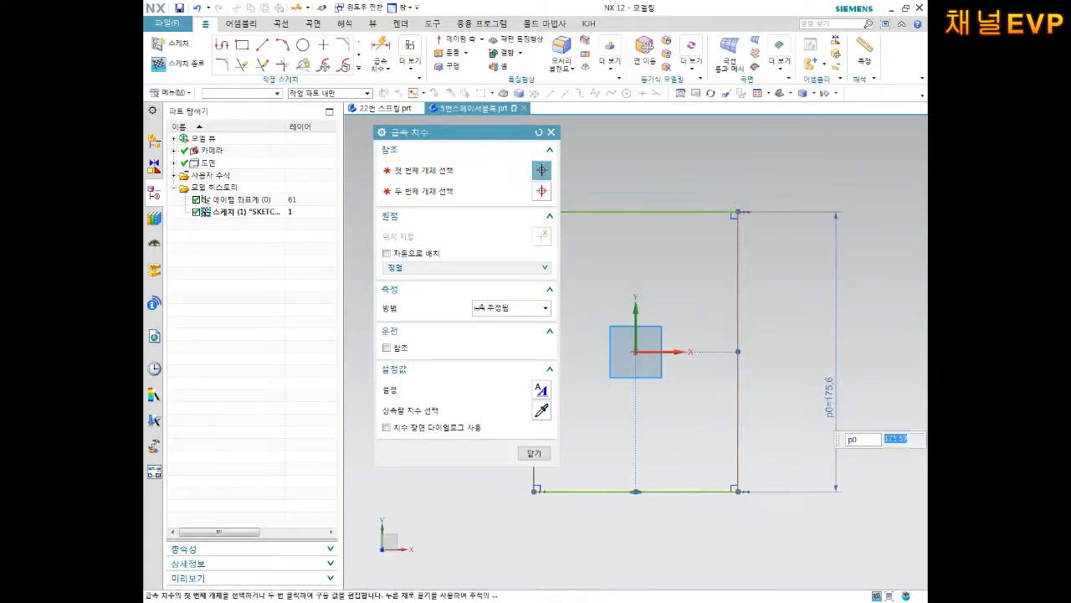
{"action": "type", "text": "150"}
{"action": "key", "text": "Return"}
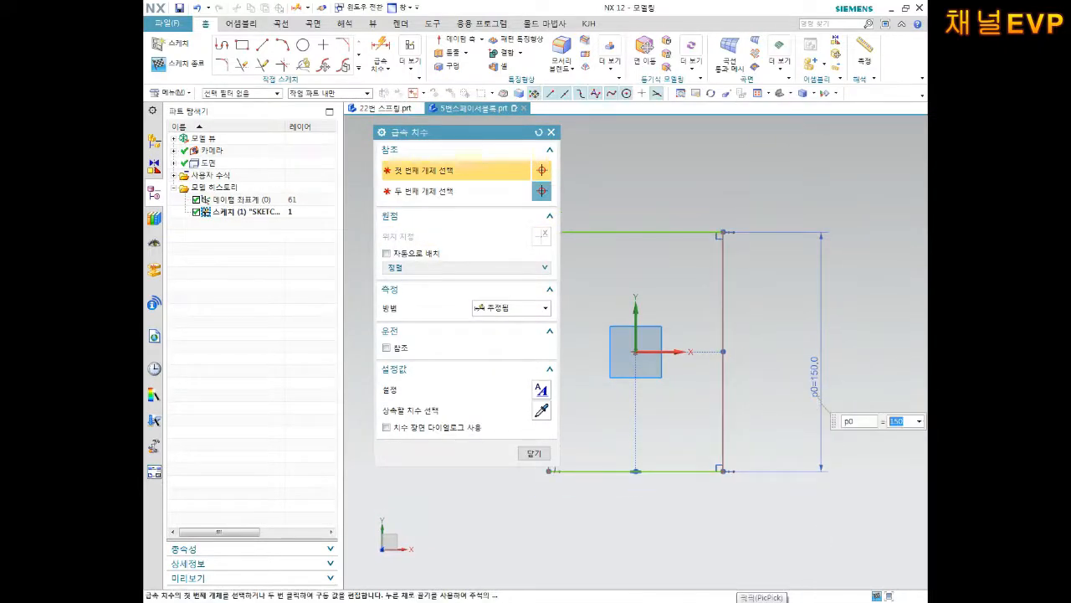
Dimension the rectangle's horizontal side, set it to 30 mm, and finish the sketch
{"action": "left_click", "coordinate": [699, 469]}
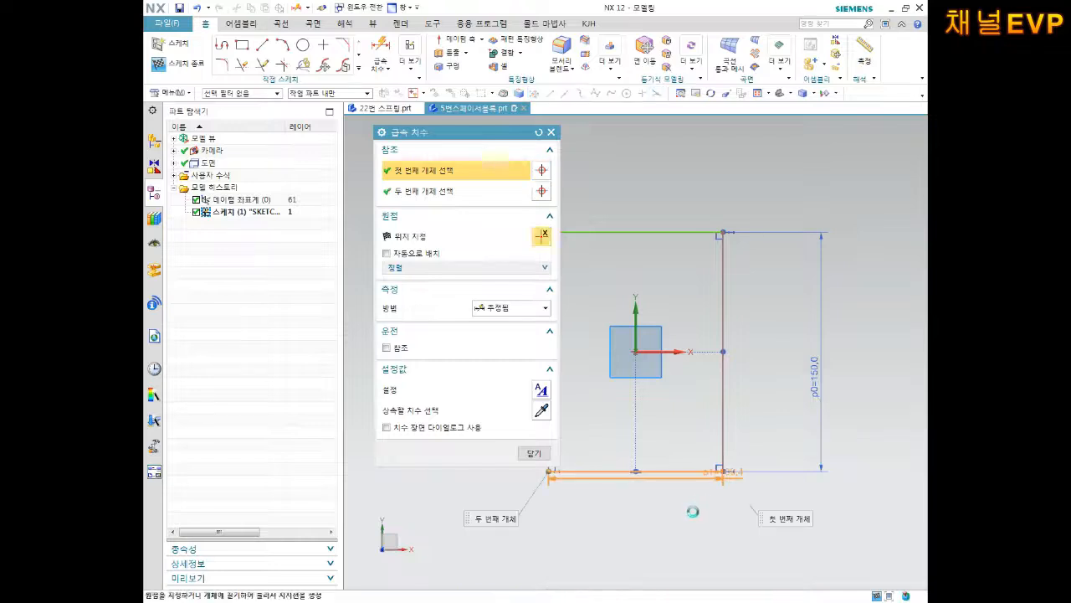
{"action": "left_click", "coordinate": [770, 509]}
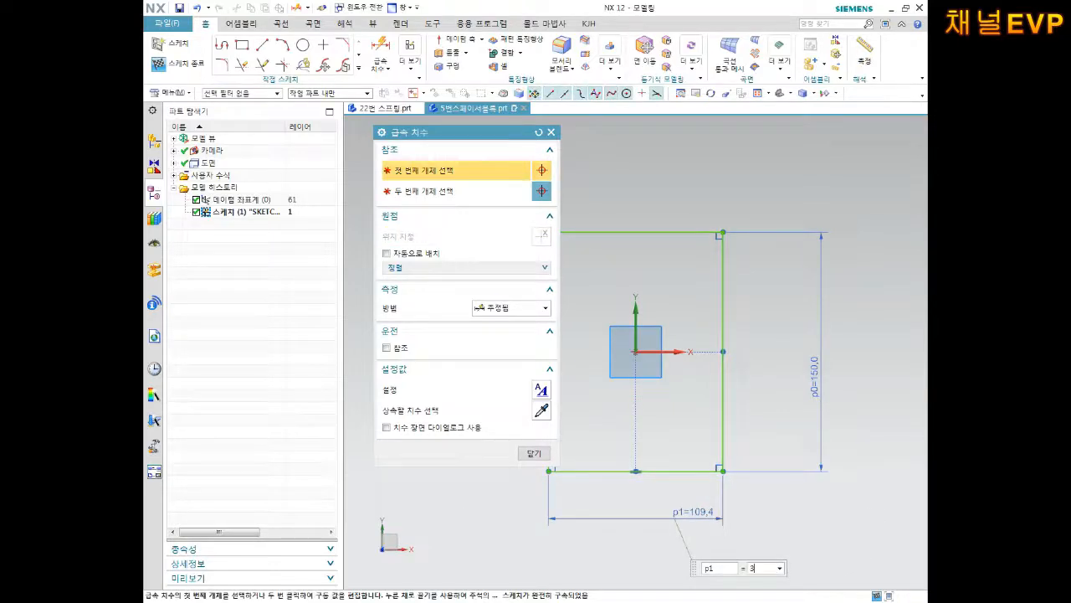
{"action": "key", "text": "Return"}
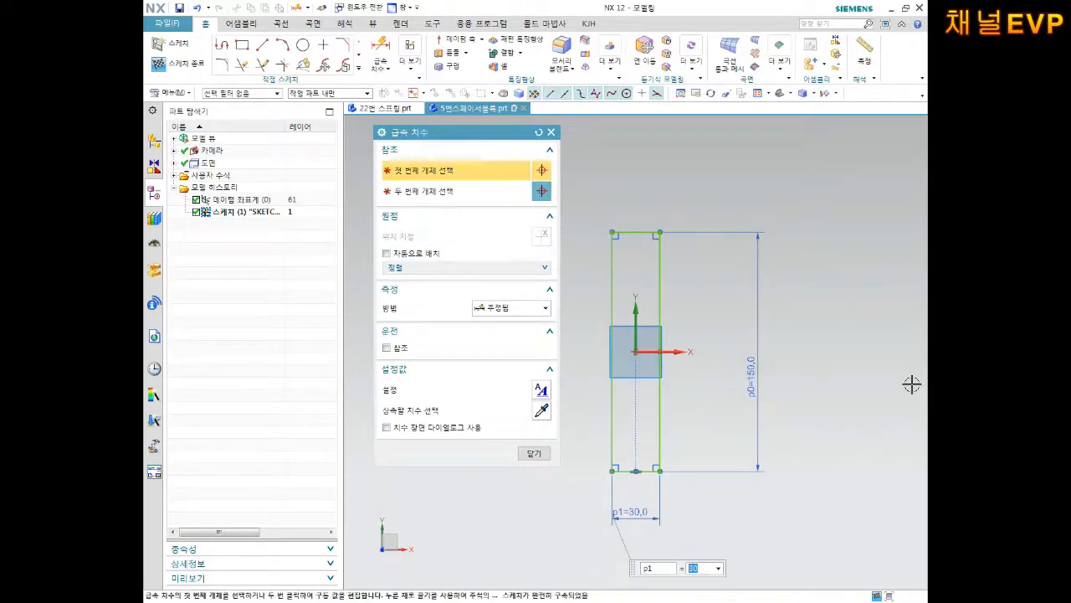
{"action": "middle_click_drag", "start_coordinate": [817, 420], "coordinate": [819, 380]}
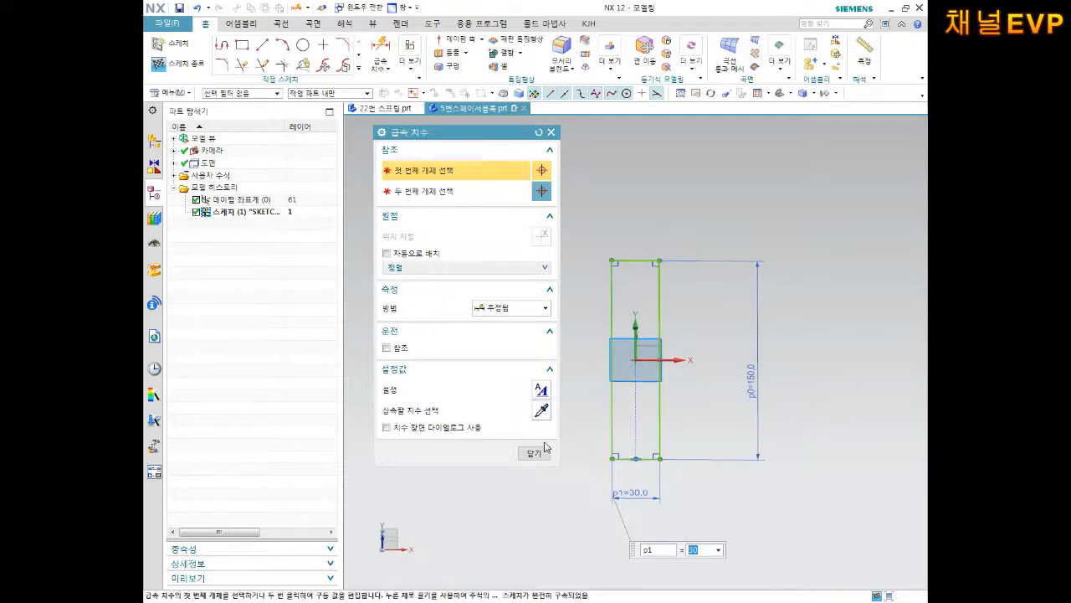
{"action": "left_click", "coordinate": [534, 452]}
{"action": "middle_click_drag", "start_coordinate": [564, 445], "coordinate": [779, 354]}
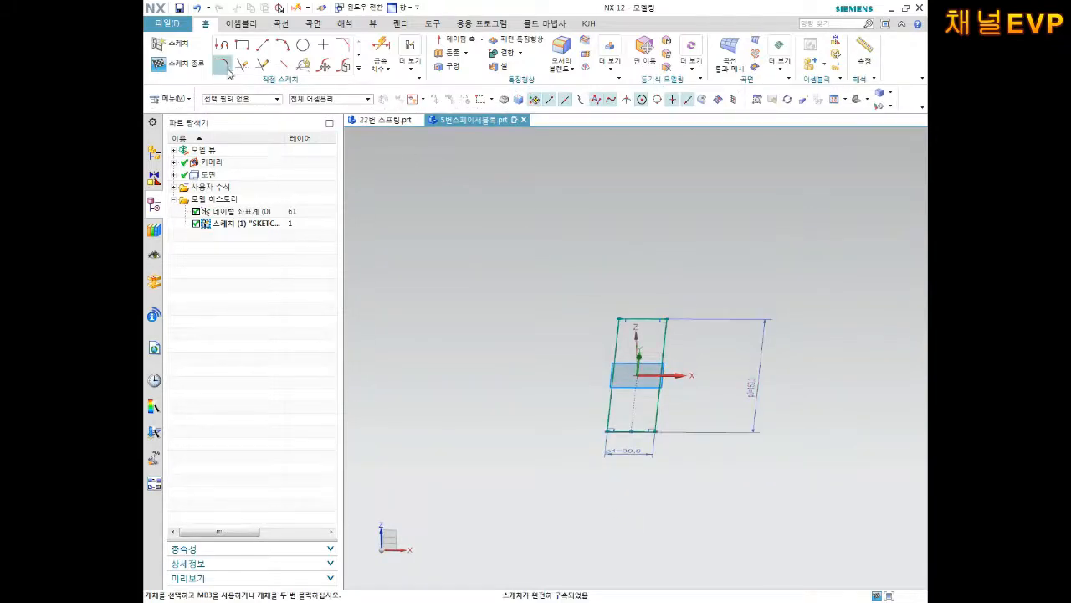
{"action": "left_click", "coordinate": [178, 64]}
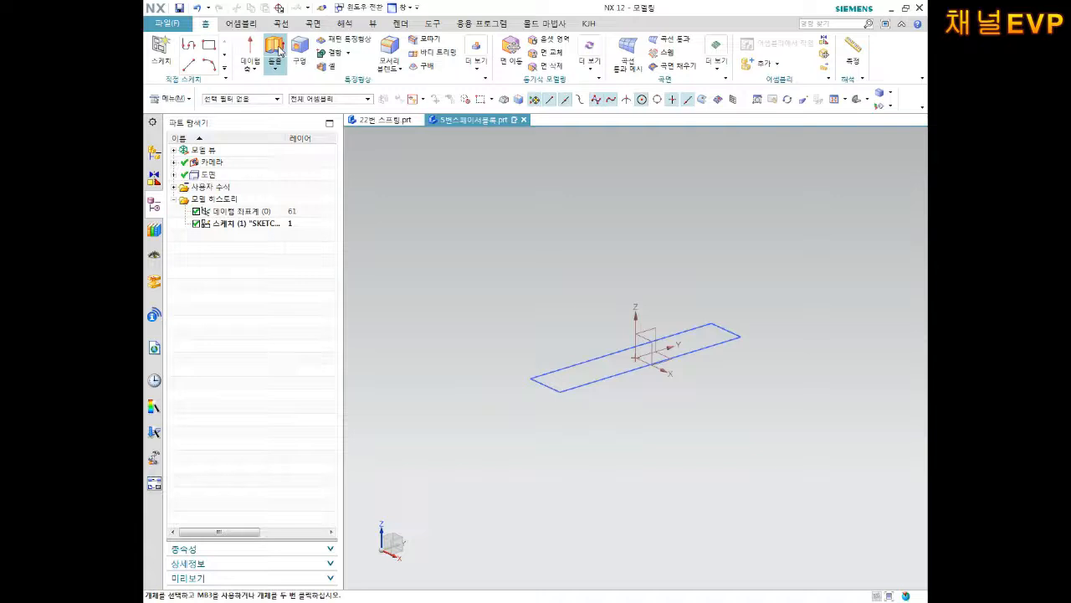
Extrude the rectangle upward from 0 to 50 mm to form the spacer block
{"action": "left_click", "coordinate": [277, 50]}
{"action": "left_click", "coordinate": [604, 362]}
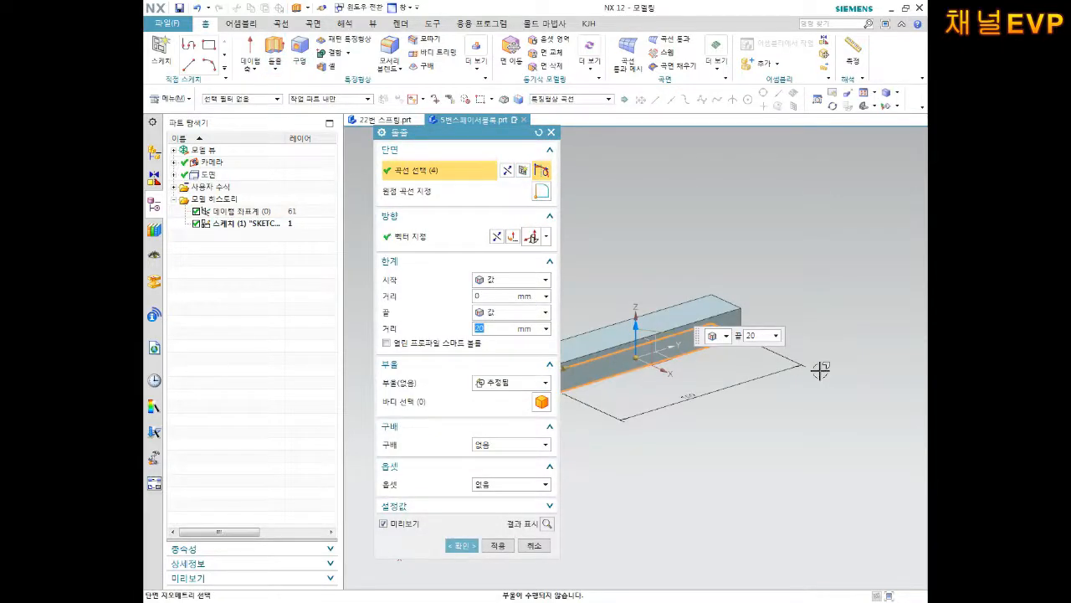
{"action": "key", "text": "Return"}
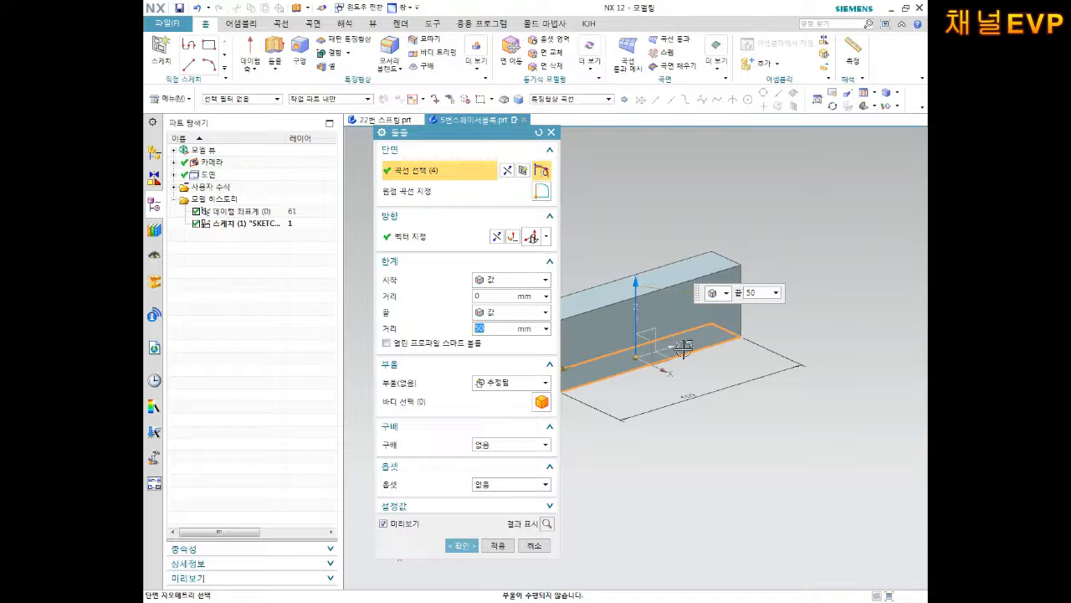
{"action": "left_click", "coordinate": [460, 545]}
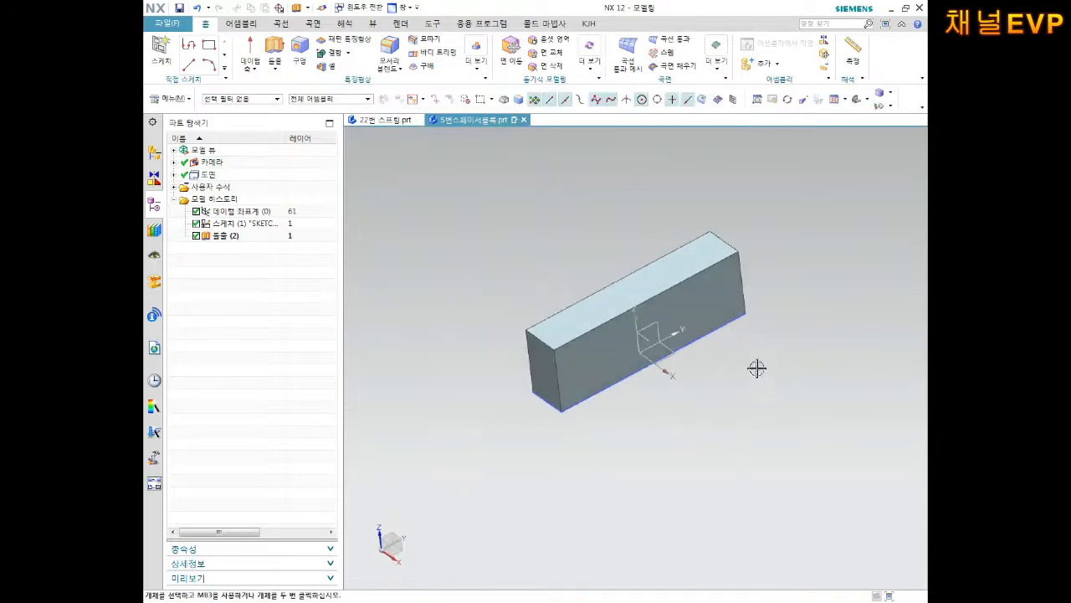
Start a hole on the block's top face and place two centre points spaced along its length
{"action": "scroll", "coordinate": [731, 243], "scroll_direction": "up", "scroll_amount": 2}
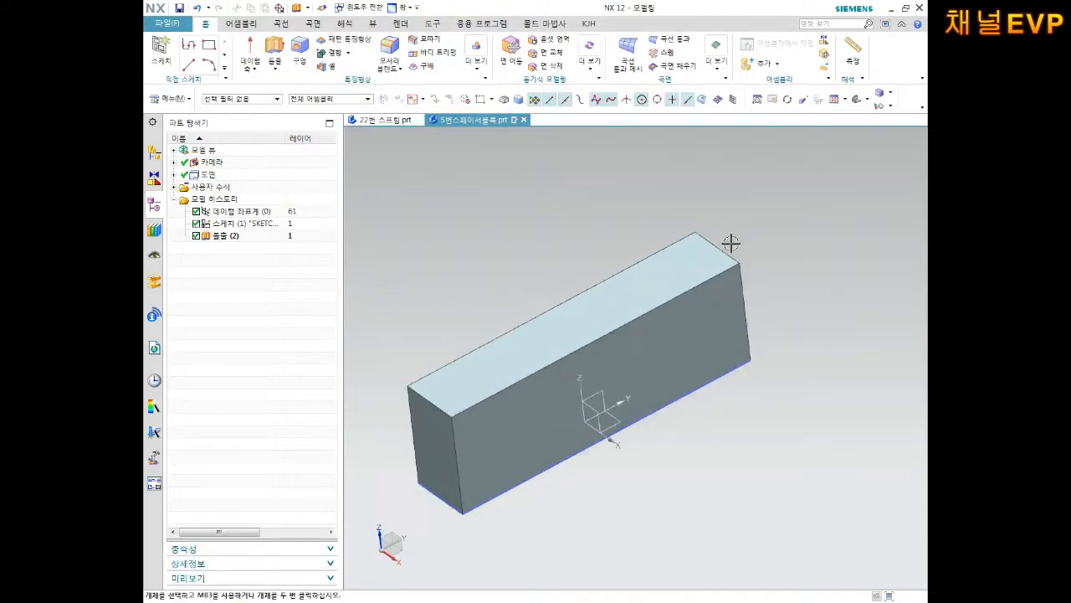
{"action": "left_click", "coordinate": [299, 52]}
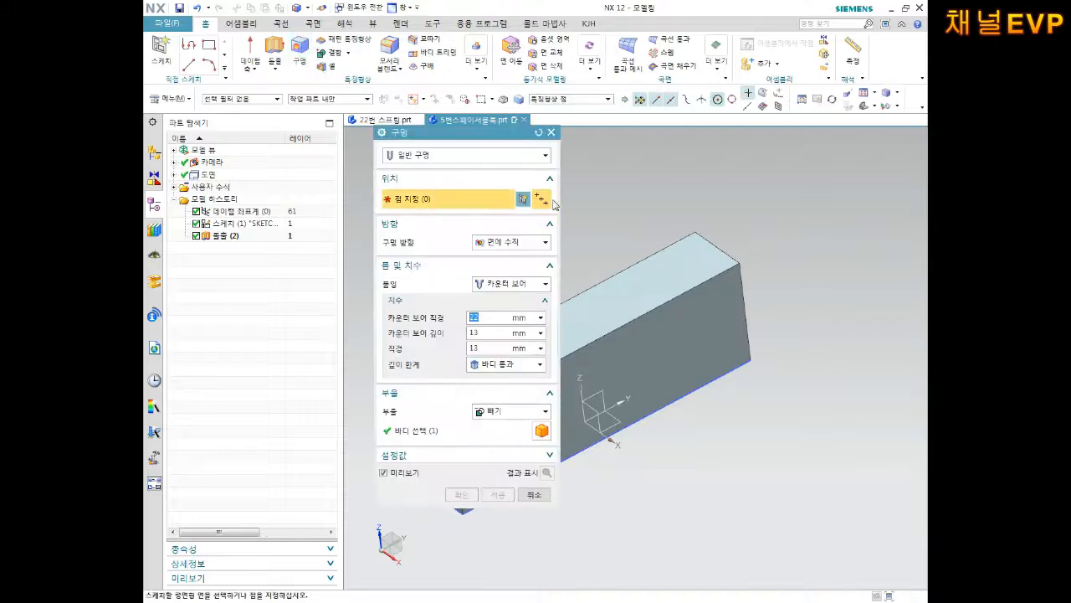
{"action": "left_click", "coordinate": [660, 274]}
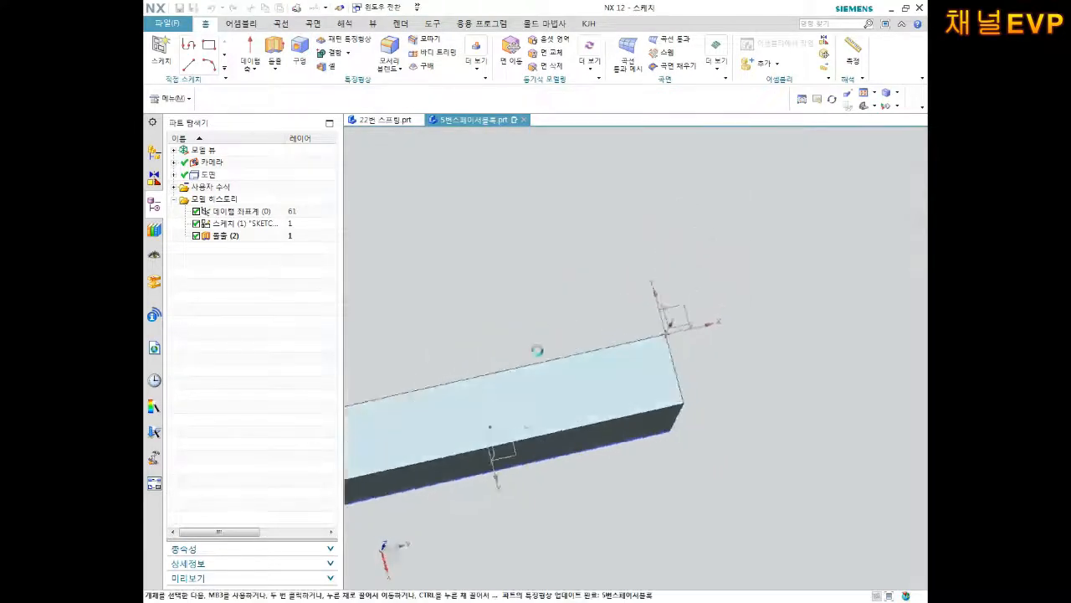
{"action": "left_click", "coordinate": [502, 379]}
{"action": "middle_click", "coordinate": [593, 420]}
Constrain the two hole centre points to align horizontally
{"action": "left_click", "coordinate": [503, 388]}
{"action": "left_click", "coordinate": [506, 382]}
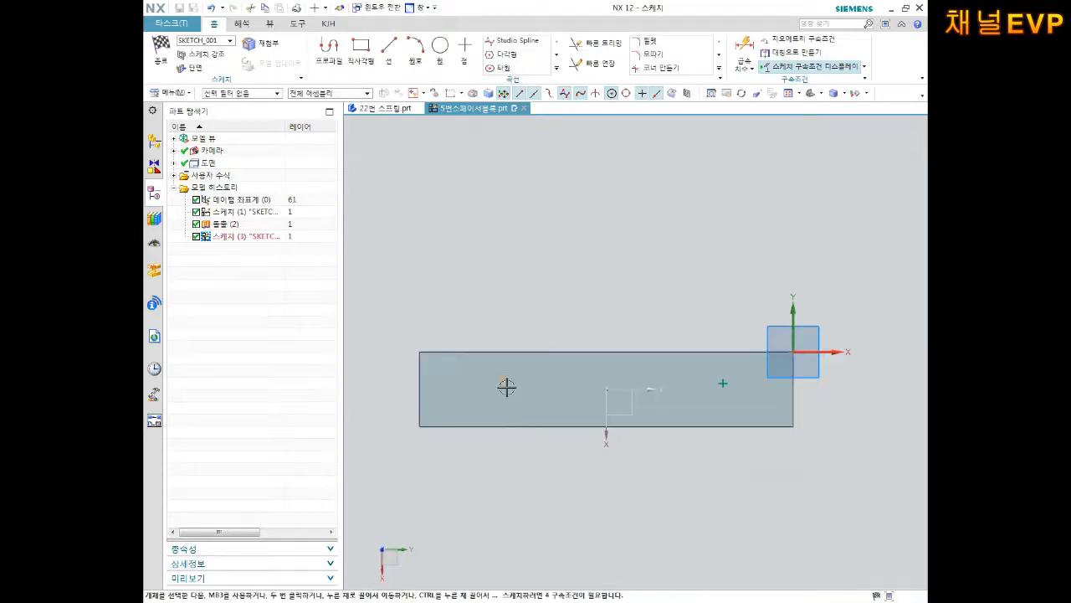
{"action": "left_click", "coordinate": [722, 384]}
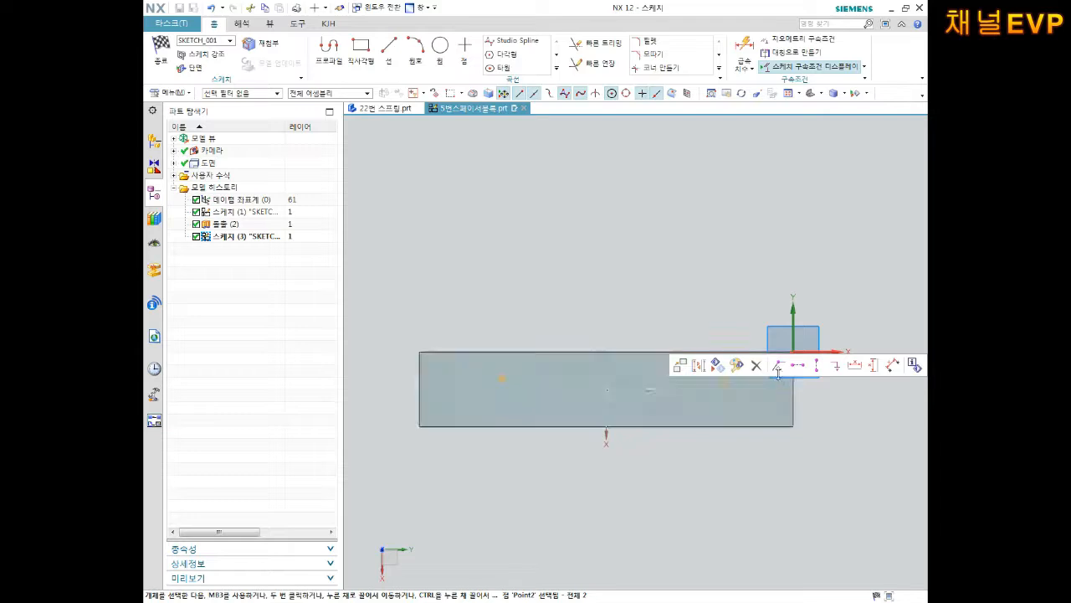
{"action": "key", "text": "Escape"}
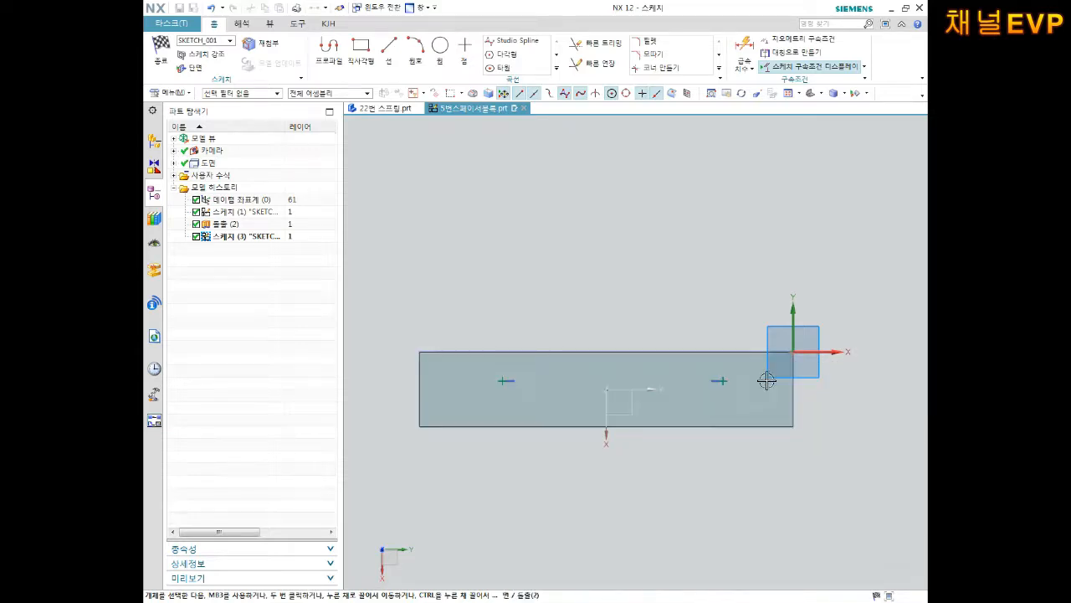
Dimension the right hole point from the block's upper long edge and set the distance to 15 mm
{"action": "key", "text": "d"}
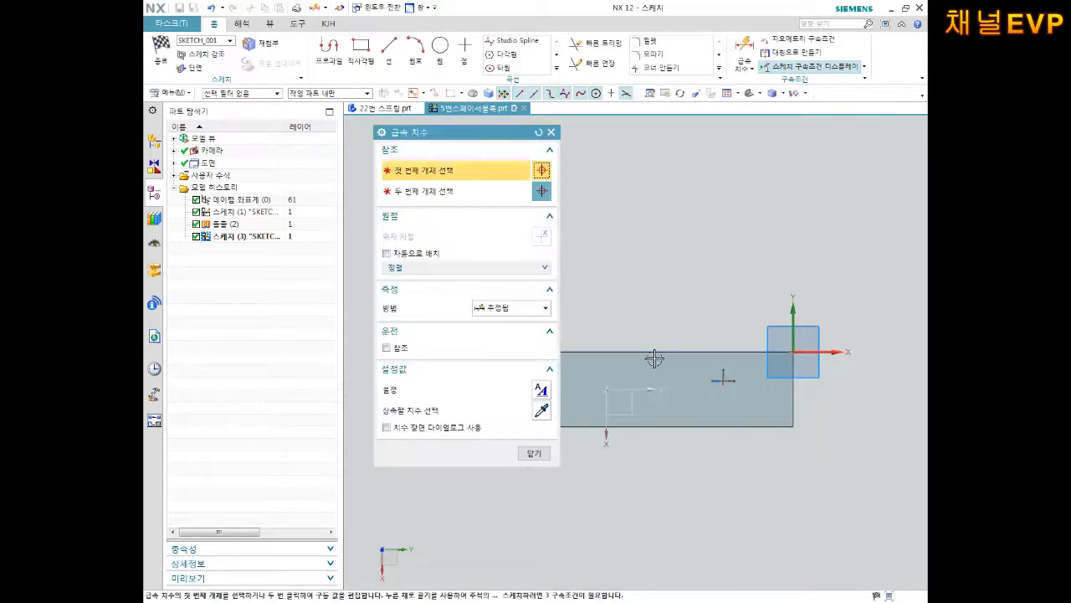
{"action": "left_click", "coordinate": [655, 352]}
{"action": "left_click", "coordinate": [723, 379]}
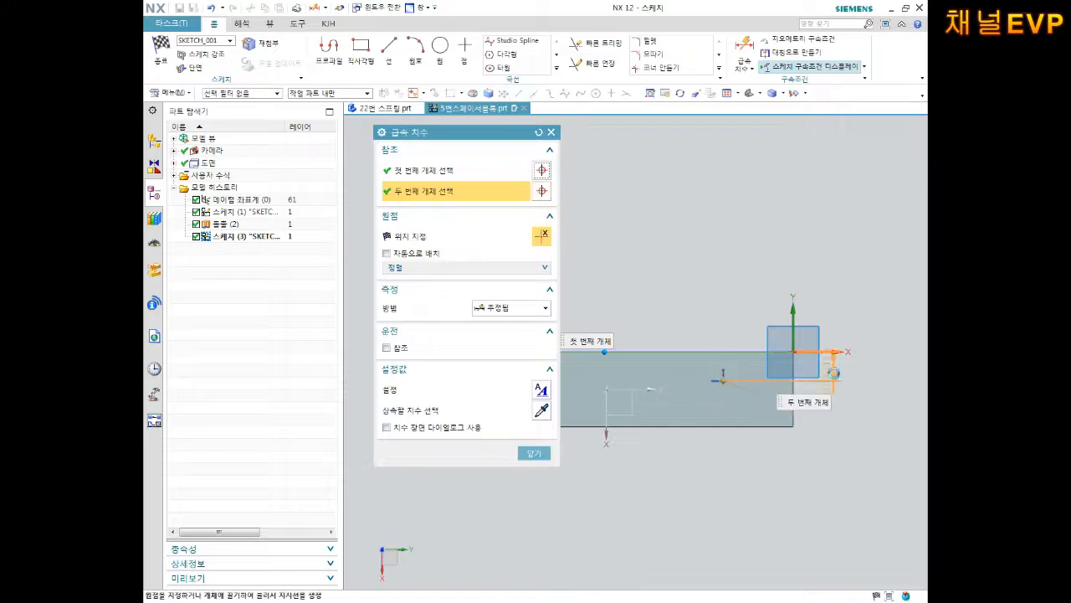
{"action": "left_click", "coordinate": [862, 373]}
{"action": "type", "text": "15"}
{"action": "key", "text": "Return"}
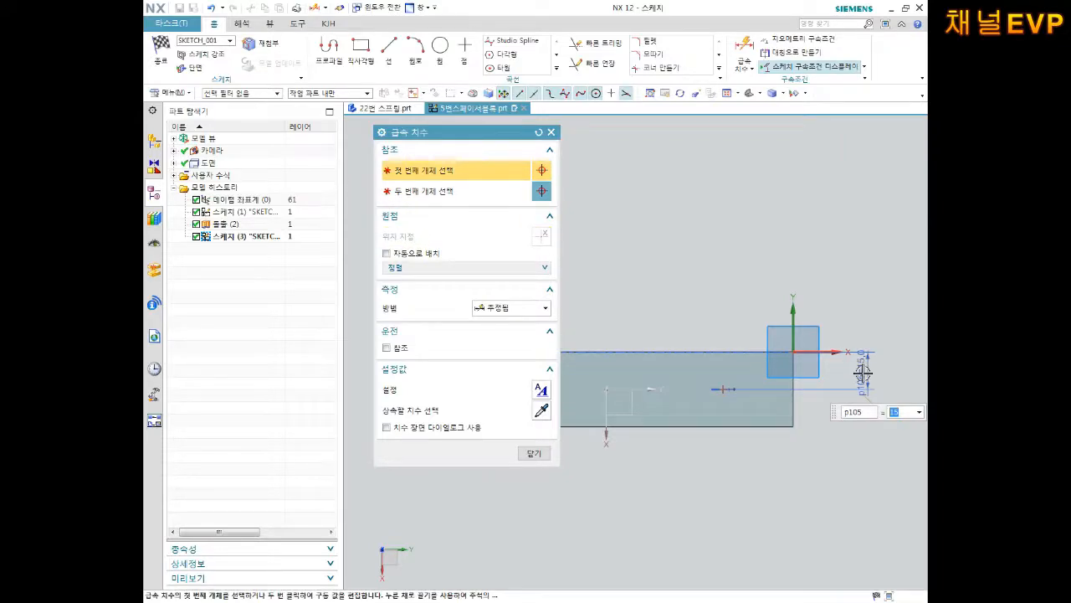
{"action": "key", "text": "Escape"}
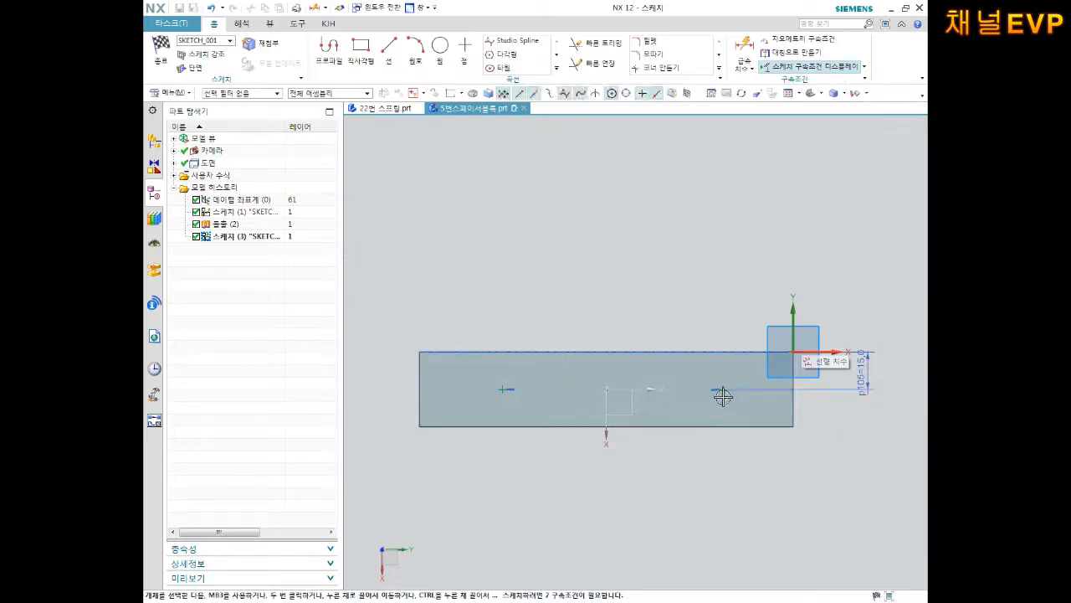
Dimension the horizontal spacing between the two hole points and set it to 56 mm
{"action": "key", "text": "d"}
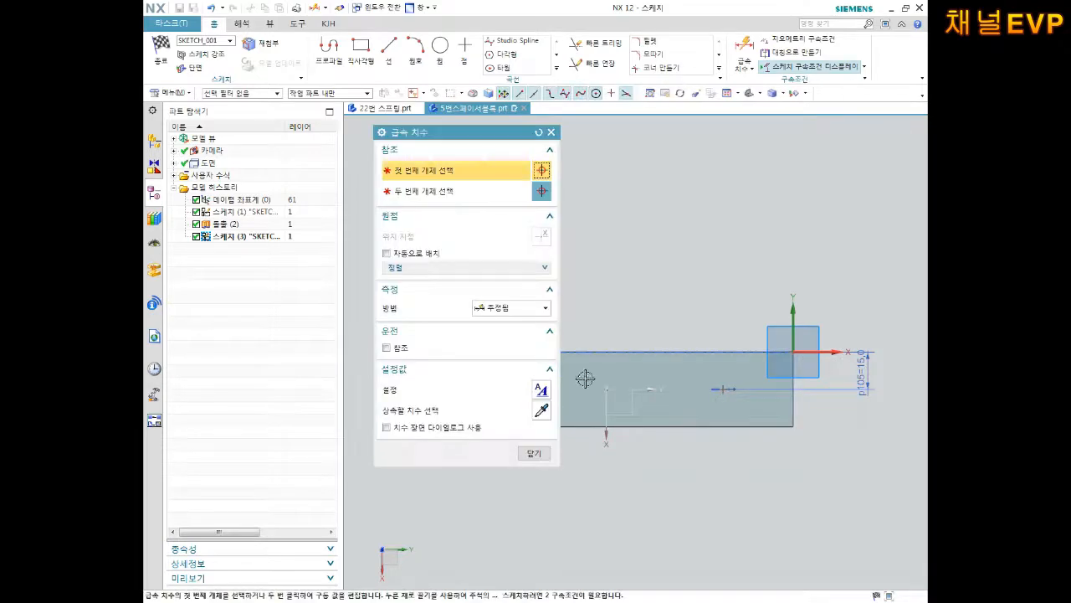
{"action": "left_click_drag", "start_coordinate": [494, 138], "coordinate": [267, 273]}
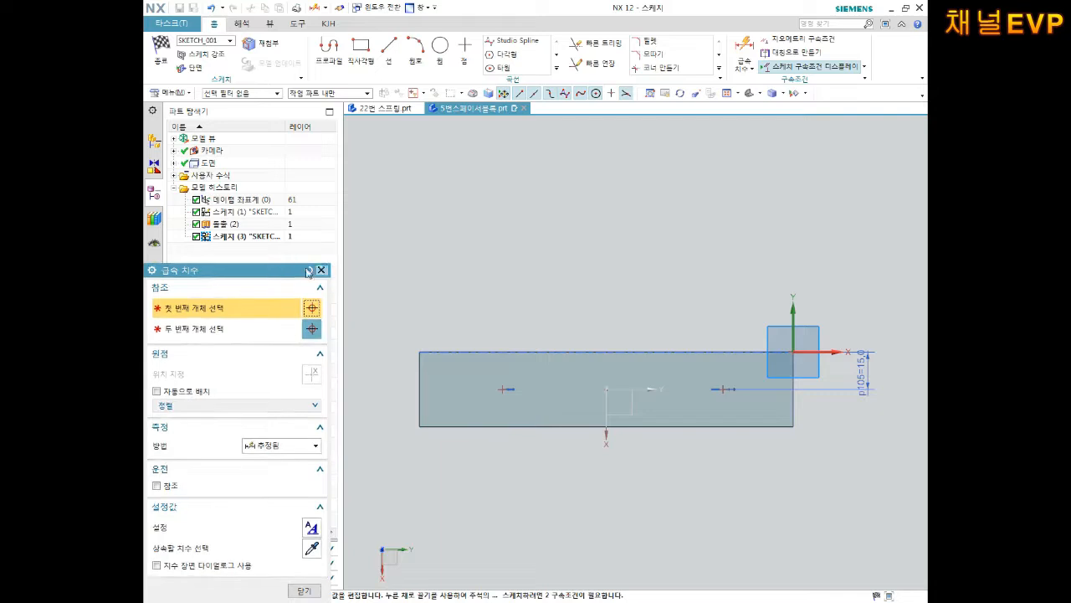
{"action": "left_click", "coordinate": [503, 389]}
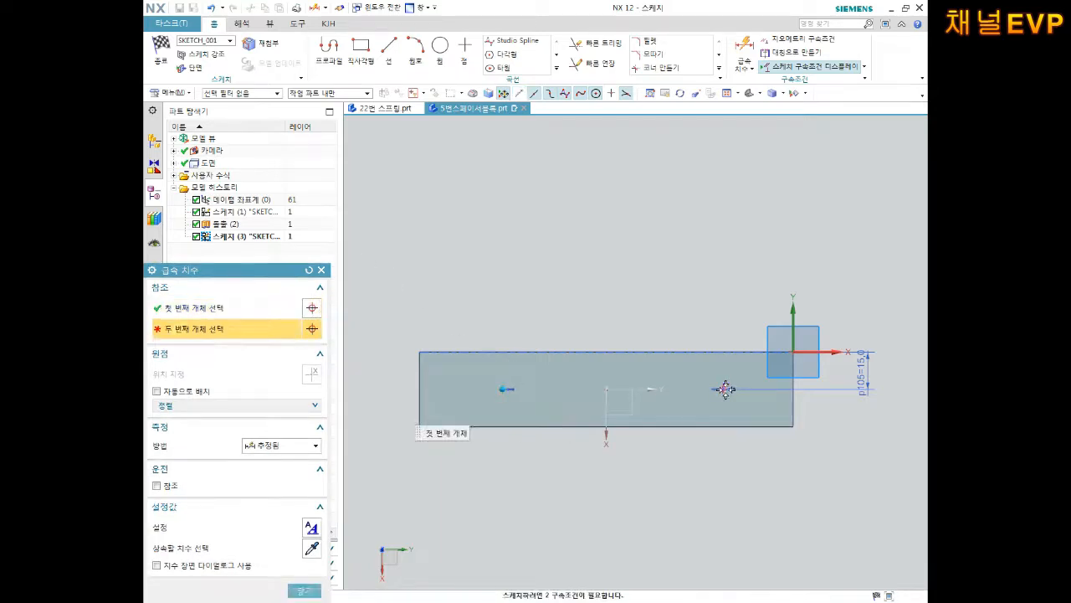
{"action": "left_click", "coordinate": [723, 389]}
{"action": "left_click", "coordinate": [658, 296]}
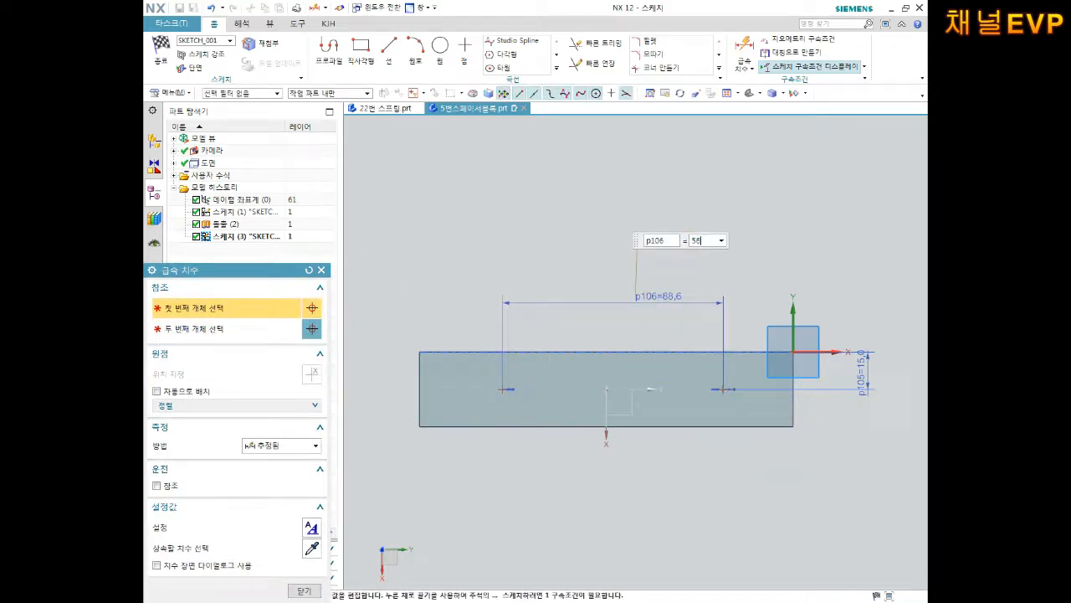
{"action": "type", "text": "56"}
{"action": "key", "text": "Return"}
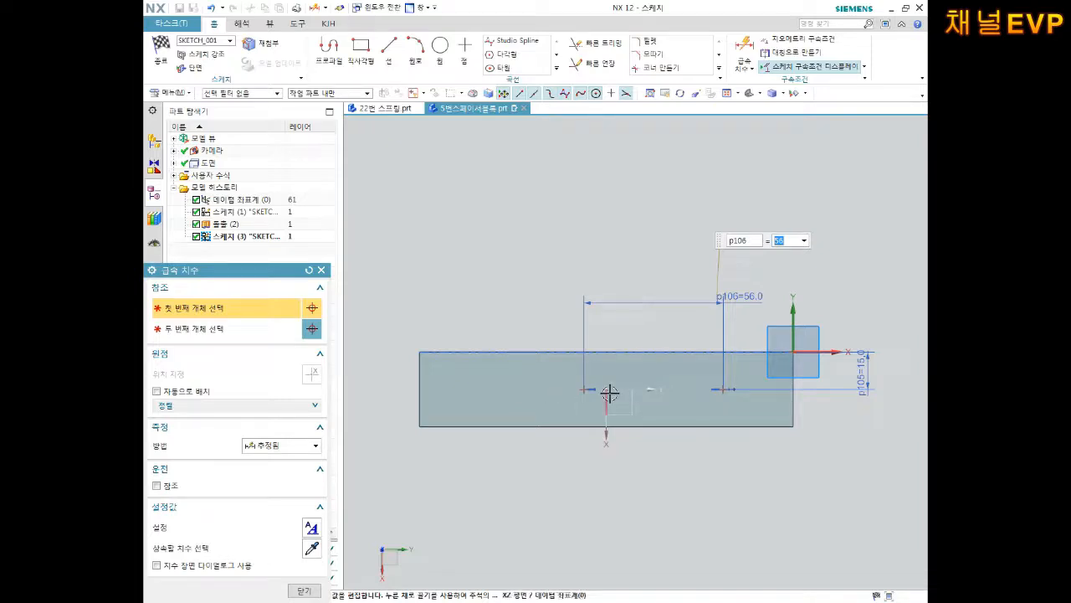
Dimension the left hole point from the central XZ datum plane as 56/2 mm and finish the sketch
{"action": "left_click", "coordinate": [611, 408]}
{"action": "left_click", "coordinate": [583, 390]}
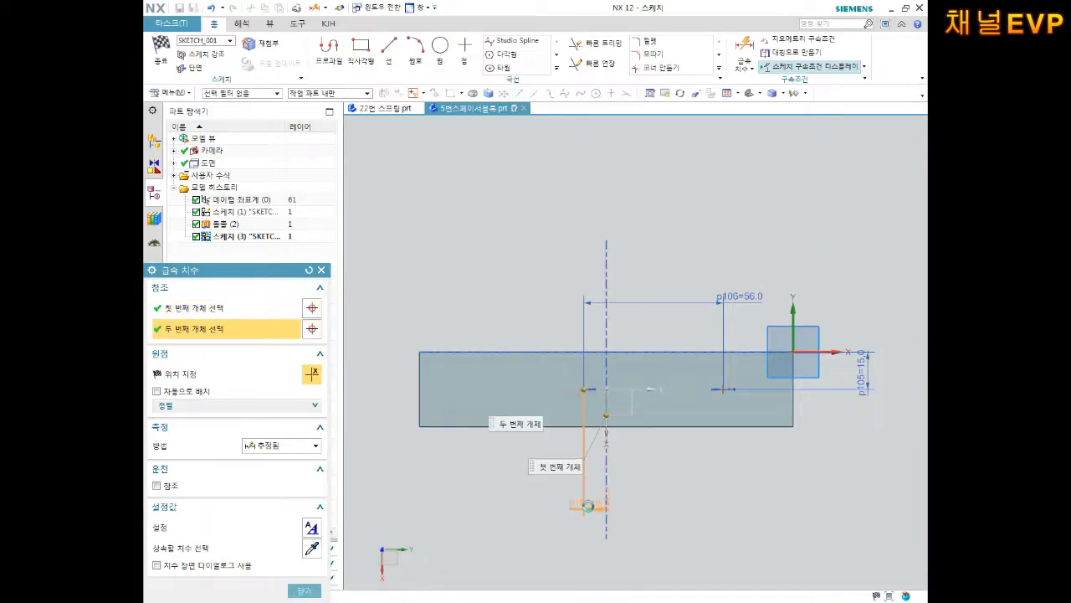
{"action": "left_click", "coordinate": [594, 505]}
{"action": "type", "text": "56/2"}
{"action": "key", "text": "Return"}
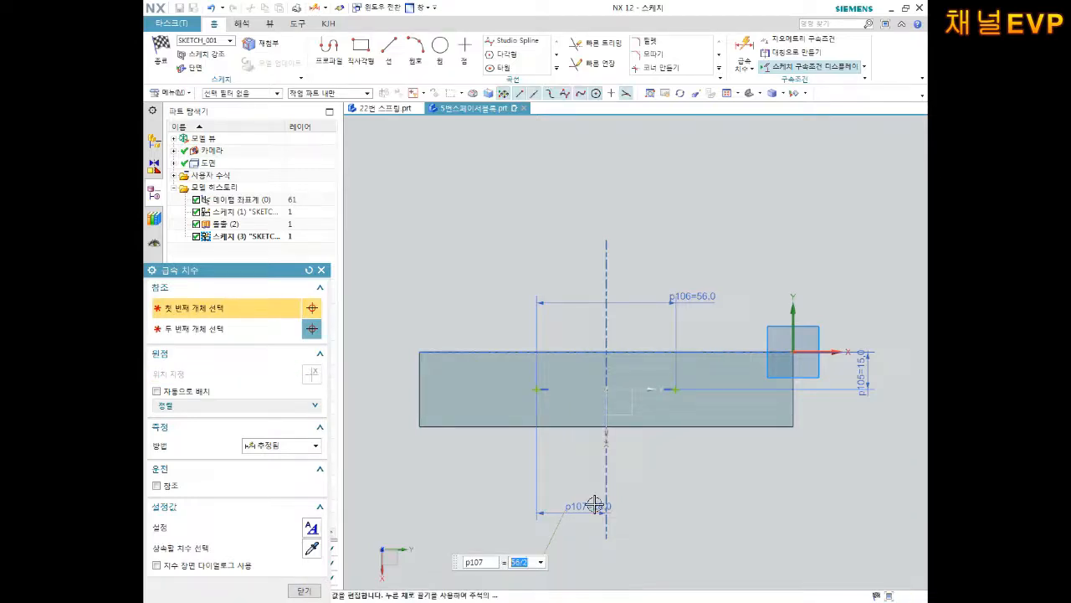
{"action": "middle_click_drag", "start_coordinate": [678, 289], "coordinate": [777, 208]}
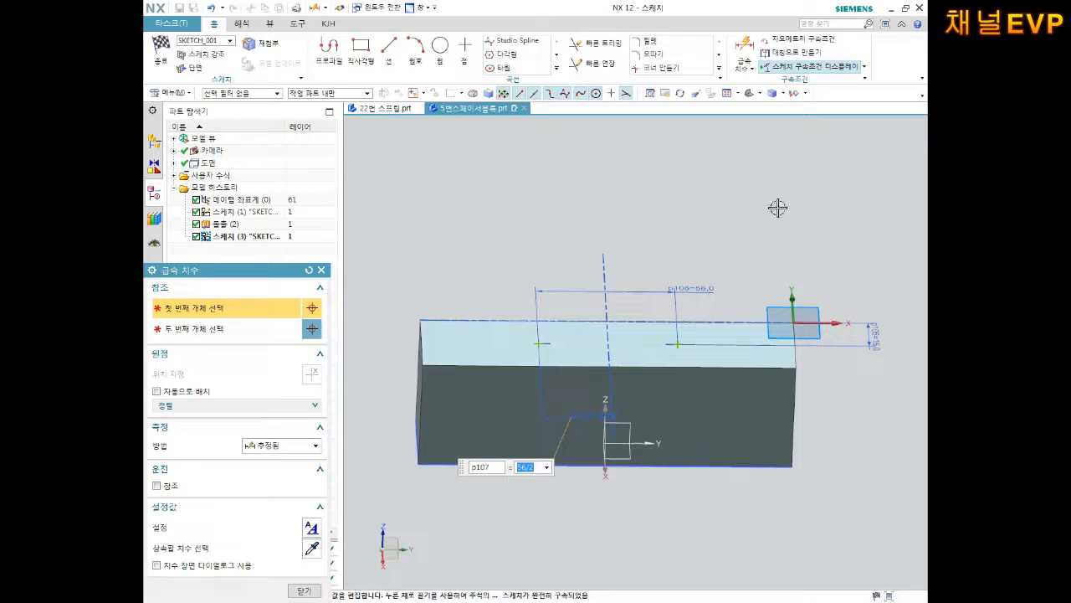
{"action": "left_click", "coordinate": [304, 590]}
{"action": "middle_click_drag", "start_coordinate": [692, 214], "coordinate": [696, 192]}
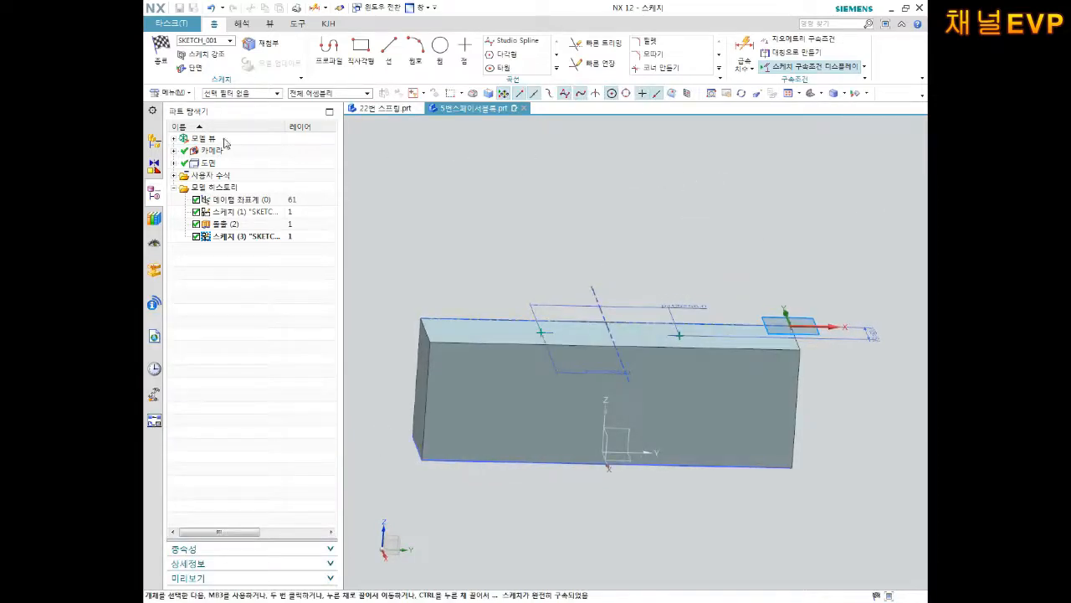
{"action": "left_click", "coordinate": [160, 50]}
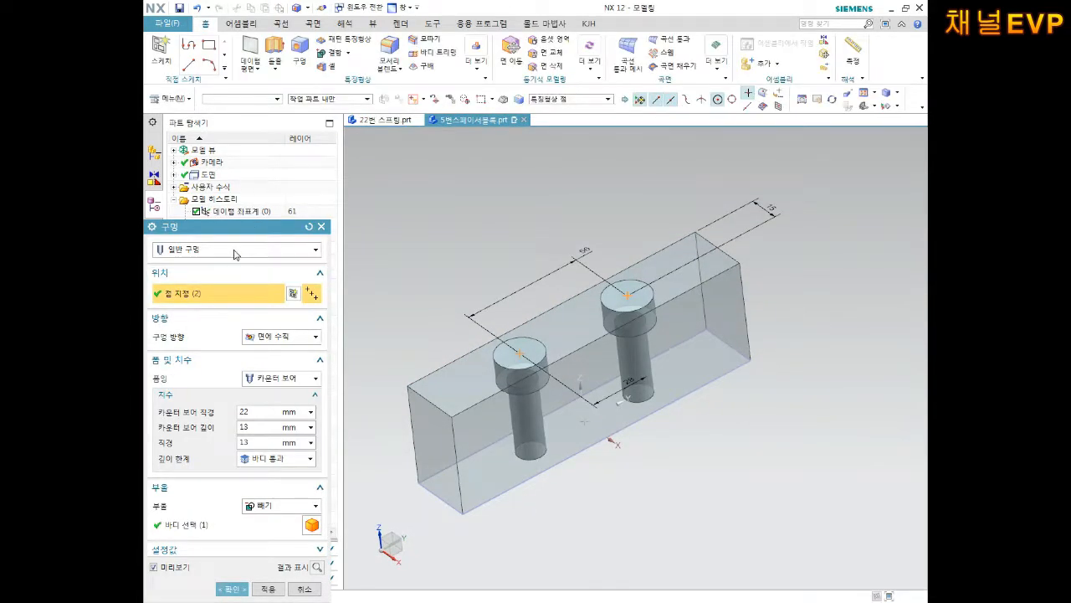
Change the hole form to simple with an 11 mm diameter, keep it through the body, and create both holes
{"action": "left_click", "coordinate": [264, 378]}
{"action": "left_click", "coordinate": [266, 391]}
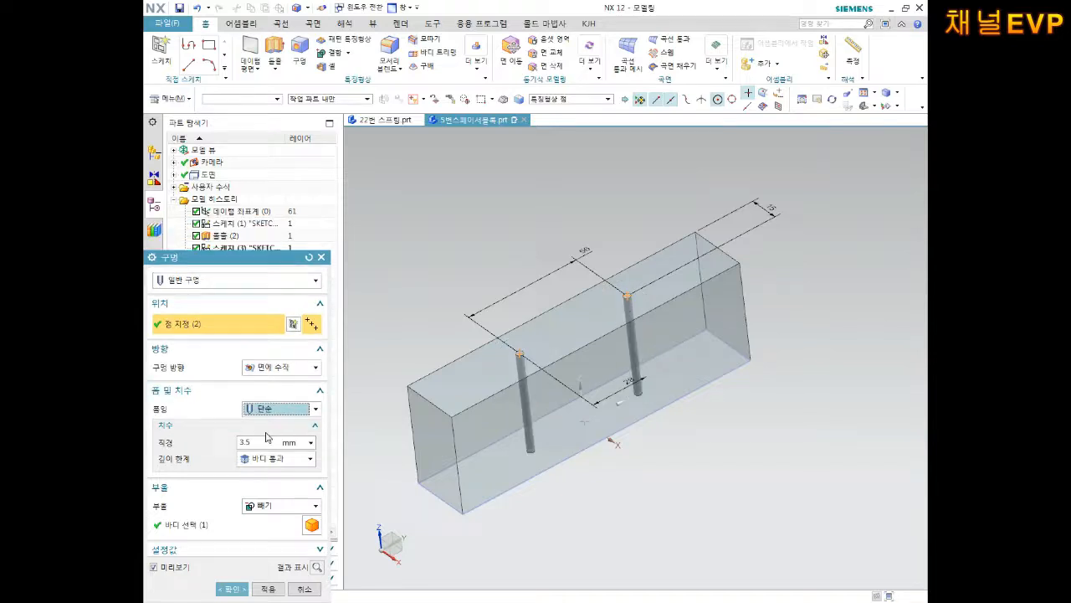
{"action": "left_click", "coordinate": [266, 444]}
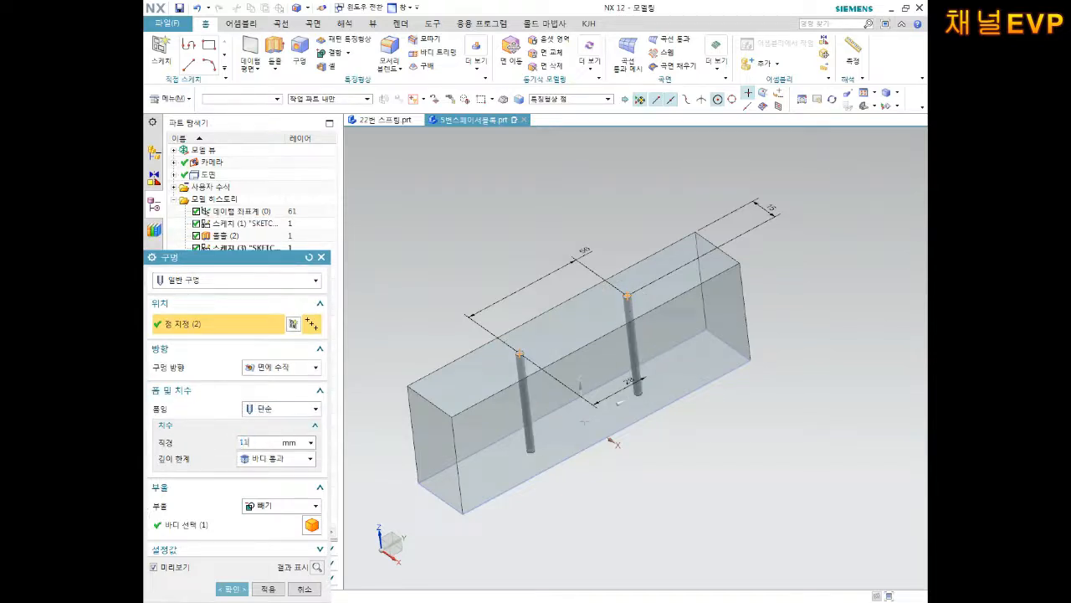
{"action": "type", "text": "11"}
{"action": "key", "text": "Return"}
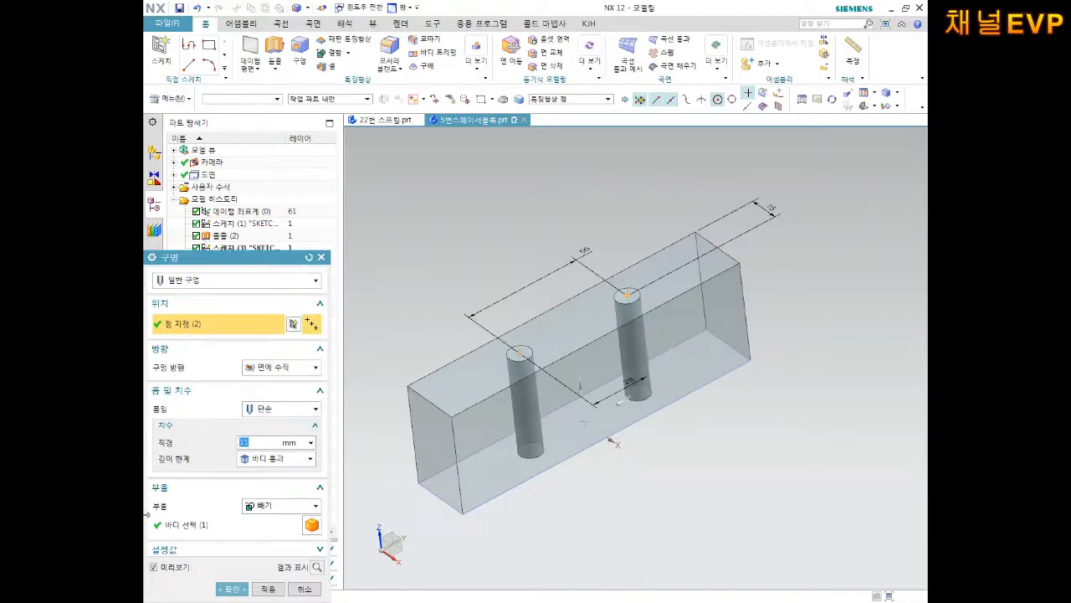
{"action": "left_click", "coordinate": [232, 589]}
Hide the base rectangle sketch of the spacer block
{"action": "middle_click_drag", "start_coordinate": [647, 402], "coordinate": [661, 357]}
{"action": "right_click", "coordinate": [257, 230]}
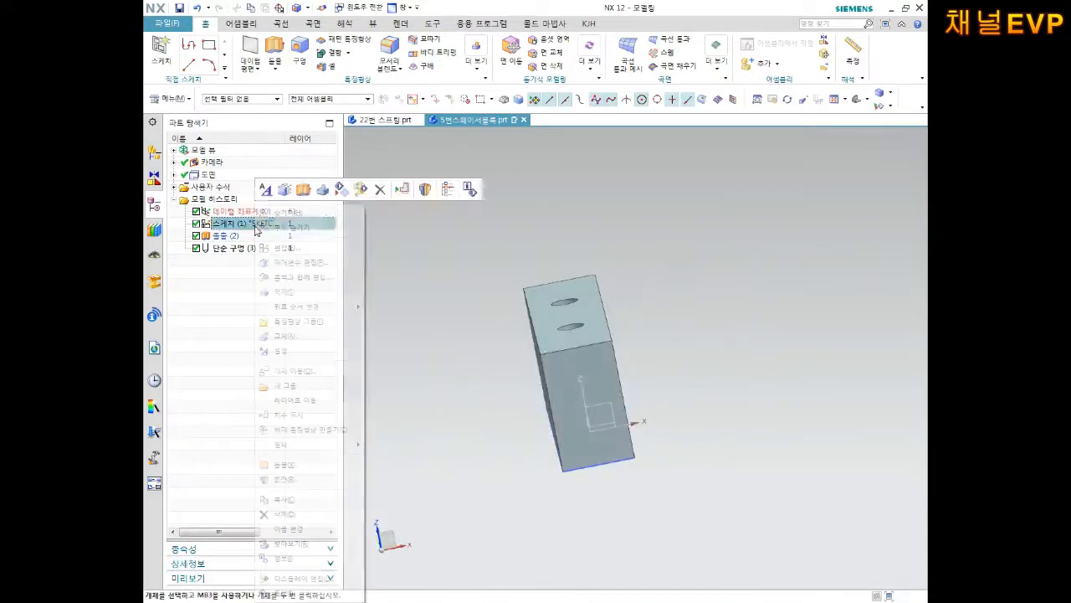
{"action": "left_click", "coordinate": [342, 192]}
{"action": "middle_click_drag", "start_coordinate": [579, 370], "coordinate": [672, 296]}
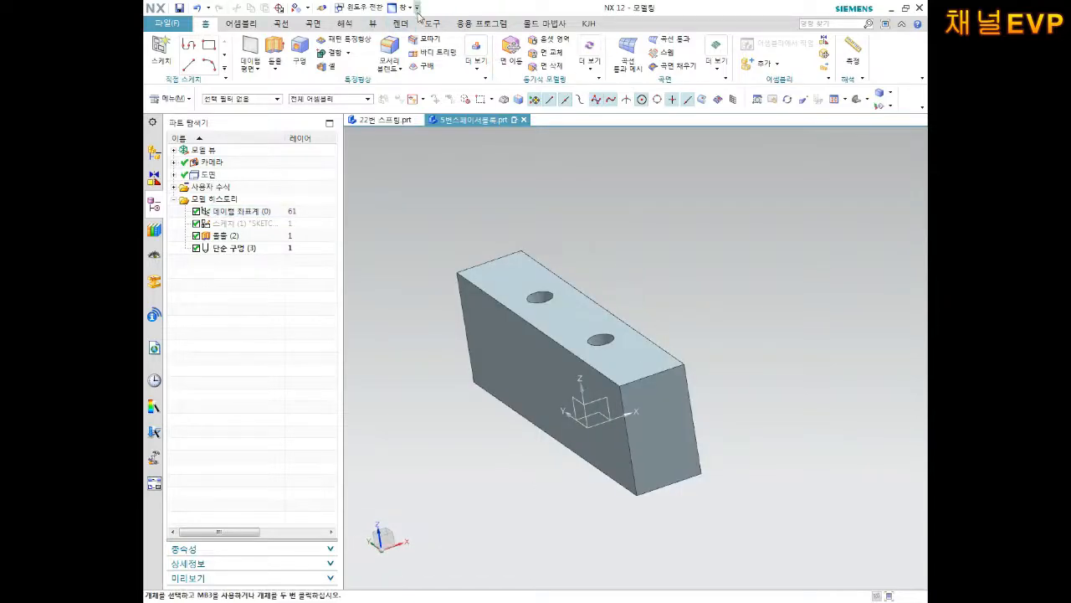
Edit the spacer block's object display and change its colour to purple
{"action": "left_click", "coordinate": [369, 24]}
{"action": "left_click", "coordinate": [549, 52]}
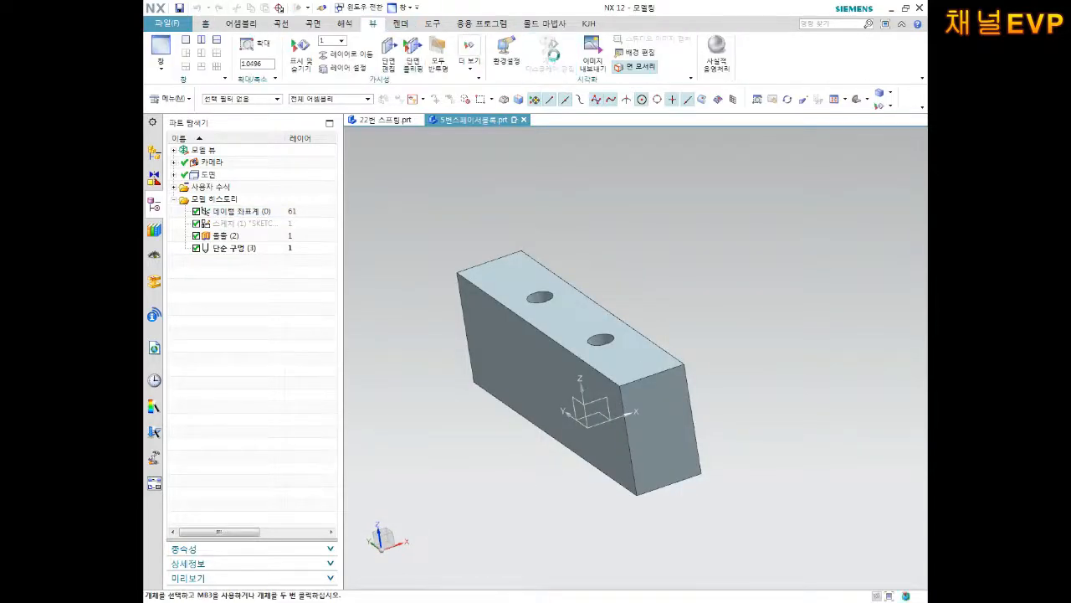
{"action": "left_click", "coordinate": [575, 302]}
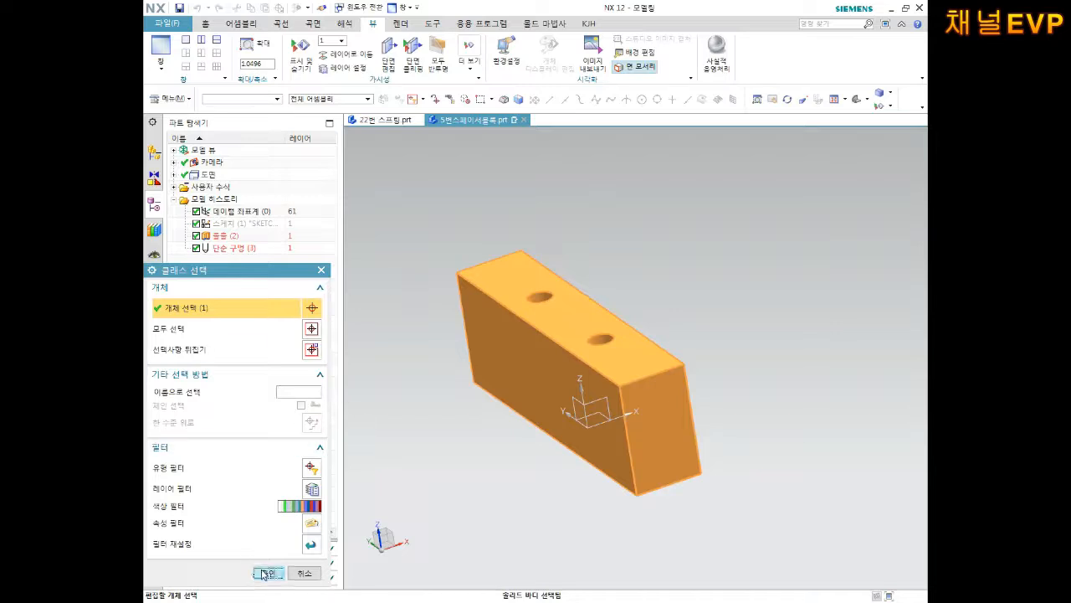
{"action": "left_click", "coordinate": [266, 574]}
{"action": "left_click", "coordinate": [285, 321]}
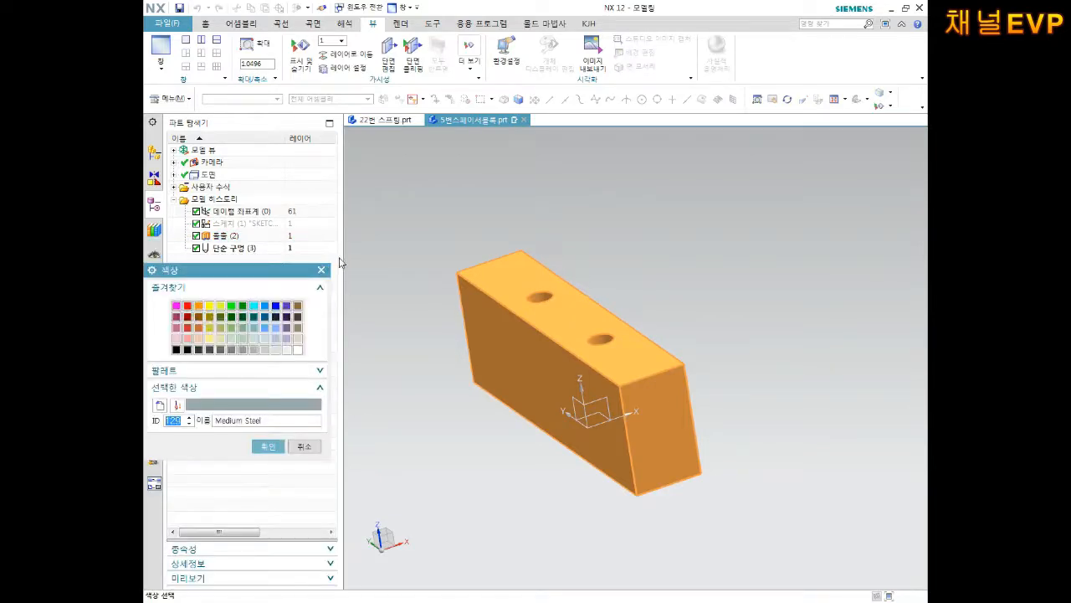
{"action": "left_click", "coordinate": [277, 306]}
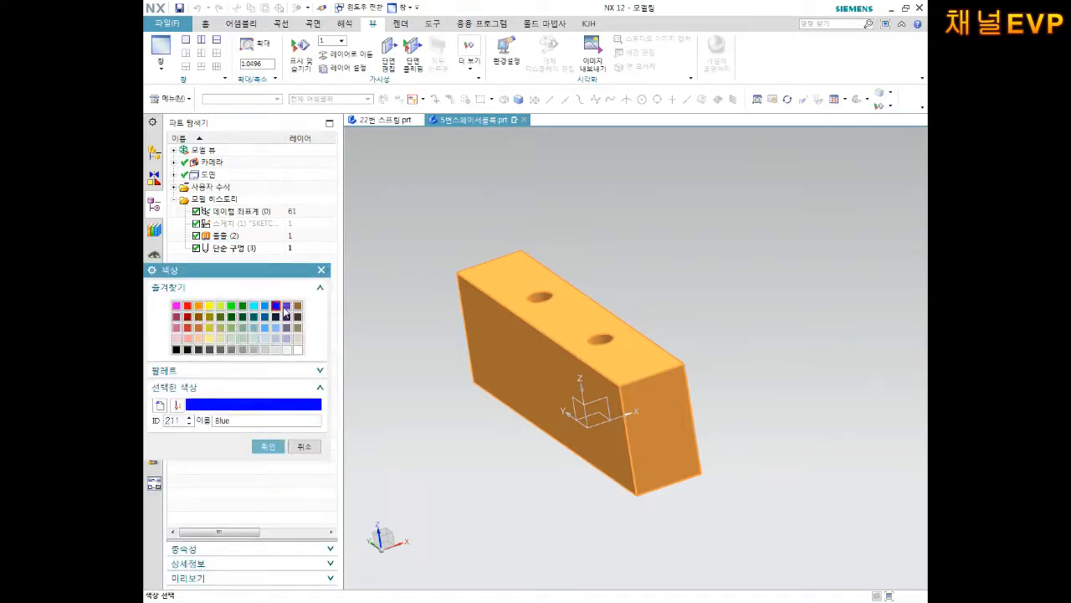
{"action": "left_click", "coordinate": [287, 306]}
{"action": "left_click", "coordinate": [268, 446]}
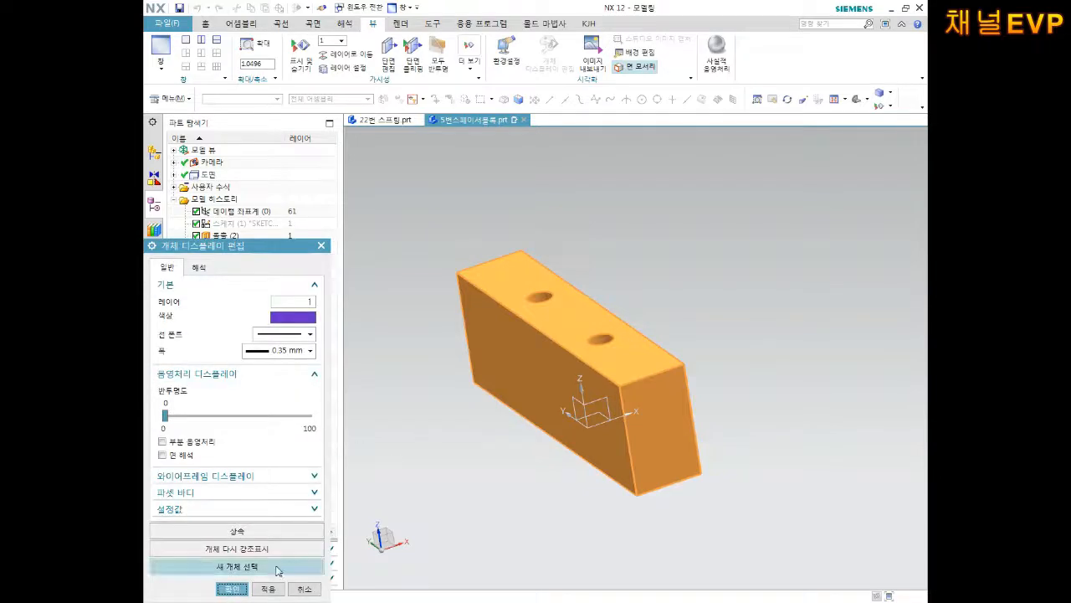
{"action": "left_click", "coordinate": [232, 589]}
Create a new sketch on the narrow 30 × 50 mm end face of the block
{"action": "middle_click_drag", "start_coordinate": [426, 415], "coordinate": [568, 423]}
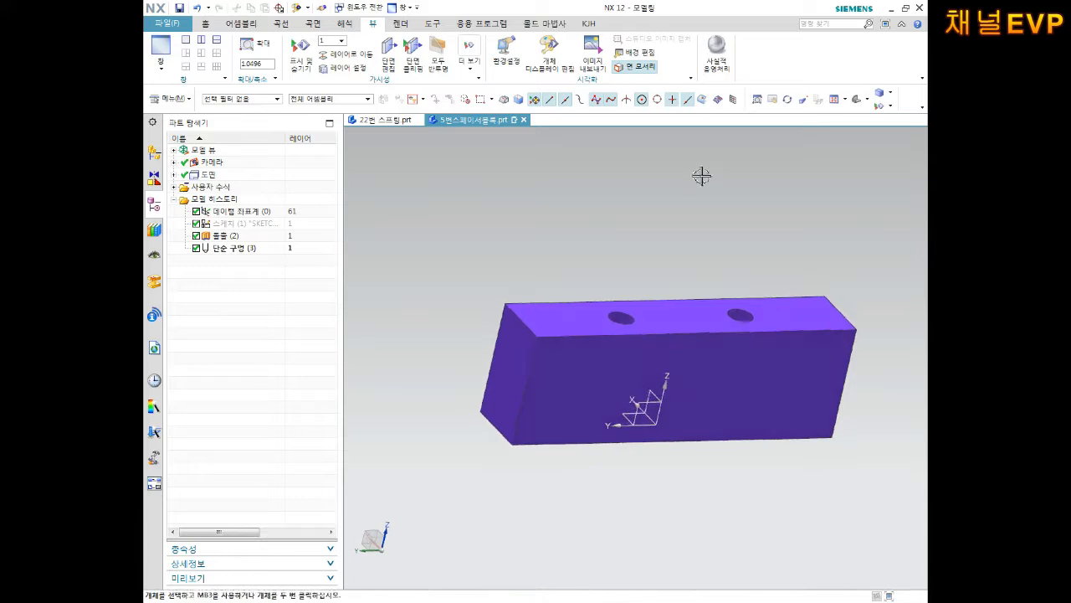
{"action": "left_click", "coordinate": [856, 100]}
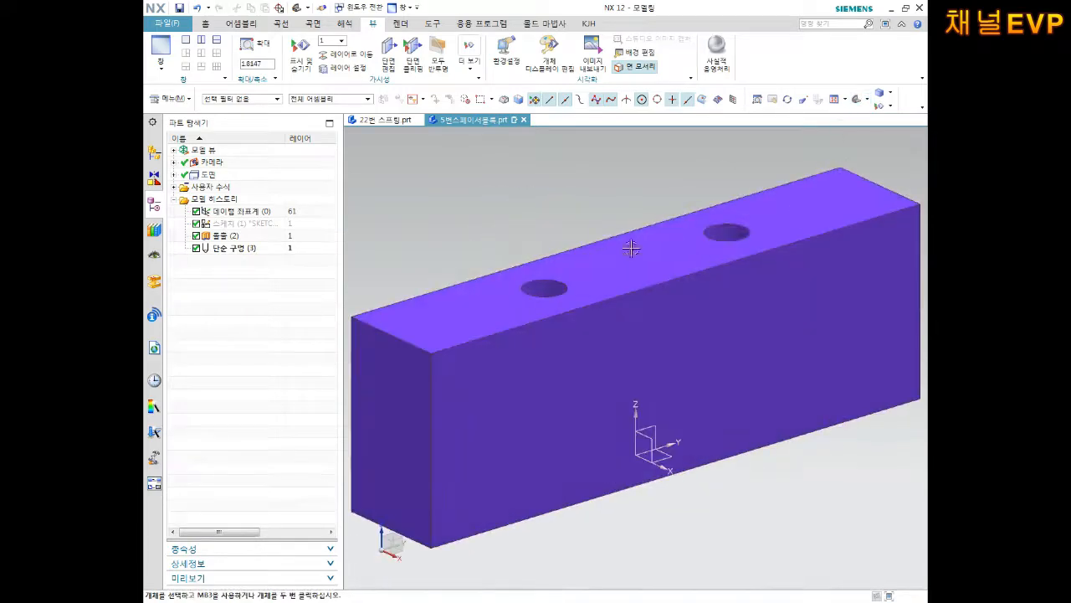
{"action": "scroll", "coordinate": [484, 266], "scroll_direction": "down", "scroll_amount": 1}
{"action": "left_click", "coordinate": [205, 24]}
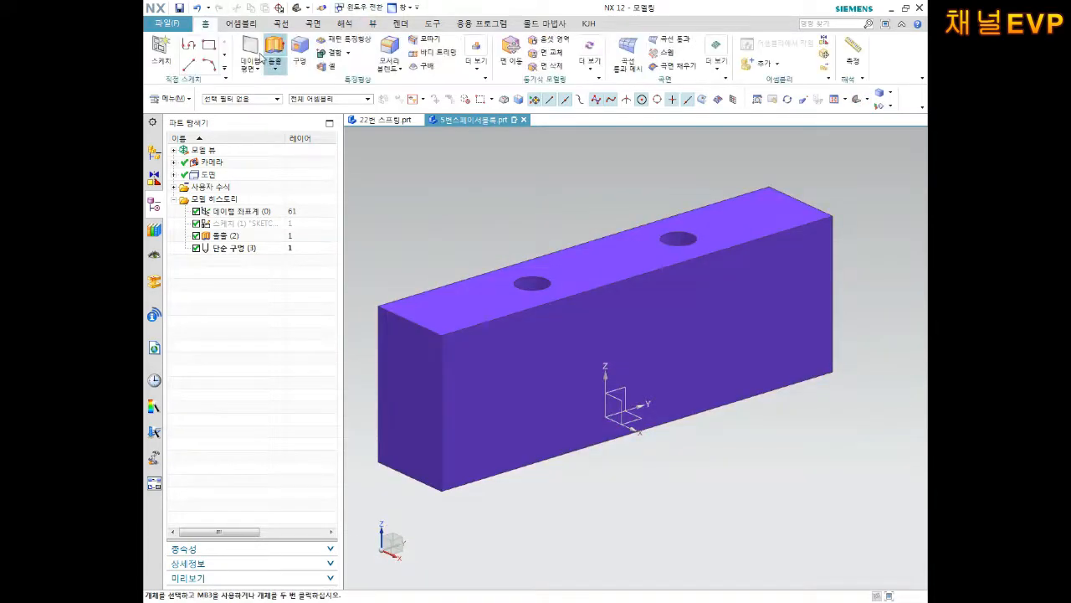
{"action": "left_click", "coordinate": [160, 50]}
{"action": "left_click", "coordinate": [415, 390]}
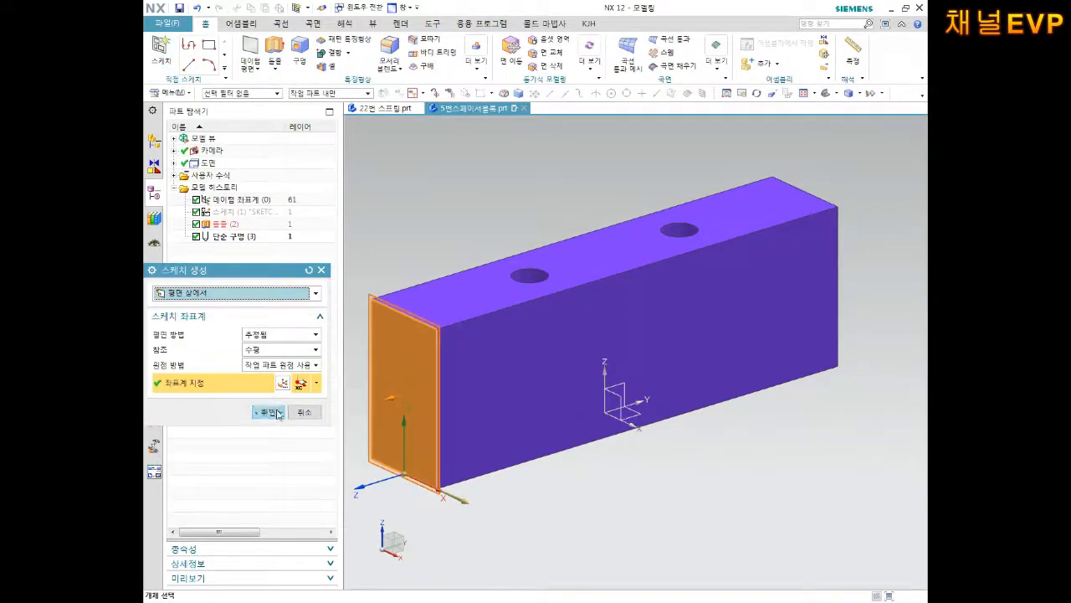
{"action": "left_click", "coordinate": [264, 414]}
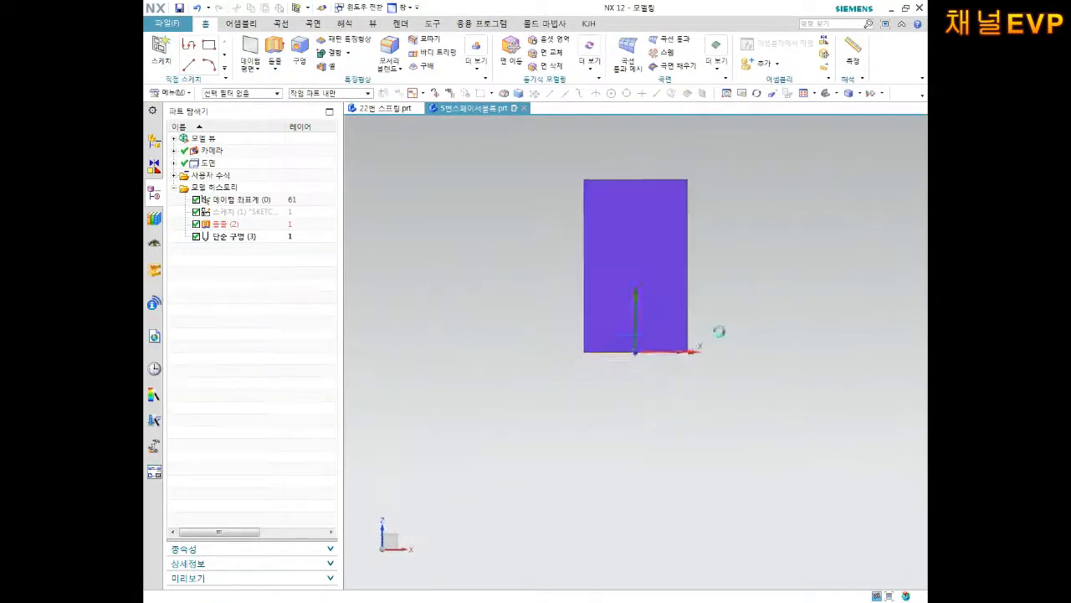
Sketch a horizontal line about 19.5 mm long near the lower edge of the end face and finish the sketch
{"action": "left_click", "coordinate": [262, 44]}
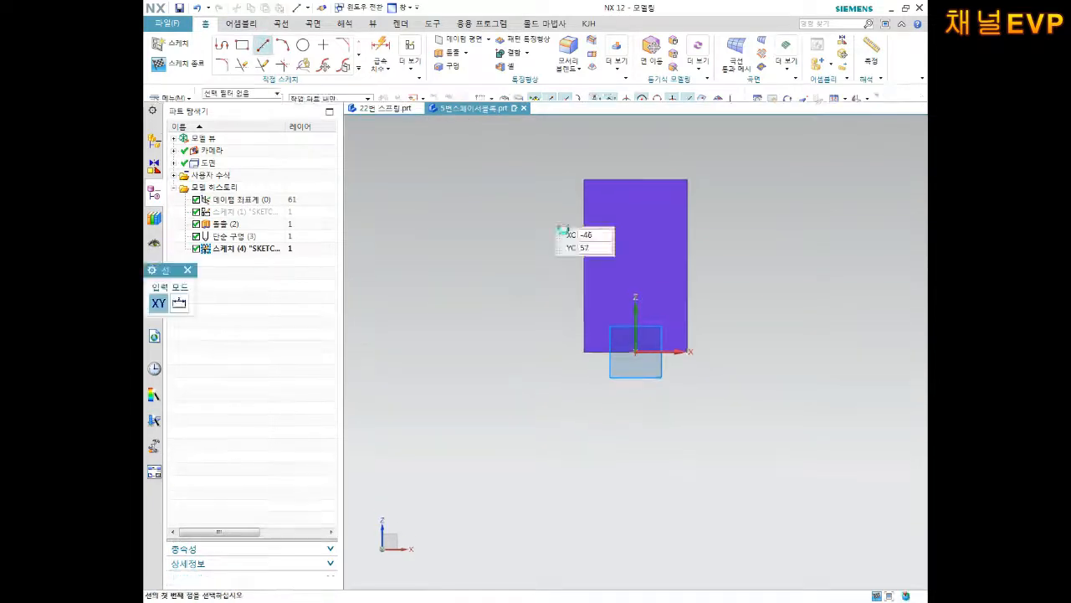
{"action": "scroll", "coordinate": [636, 309], "scroll_direction": "up", "scroll_amount": 2}
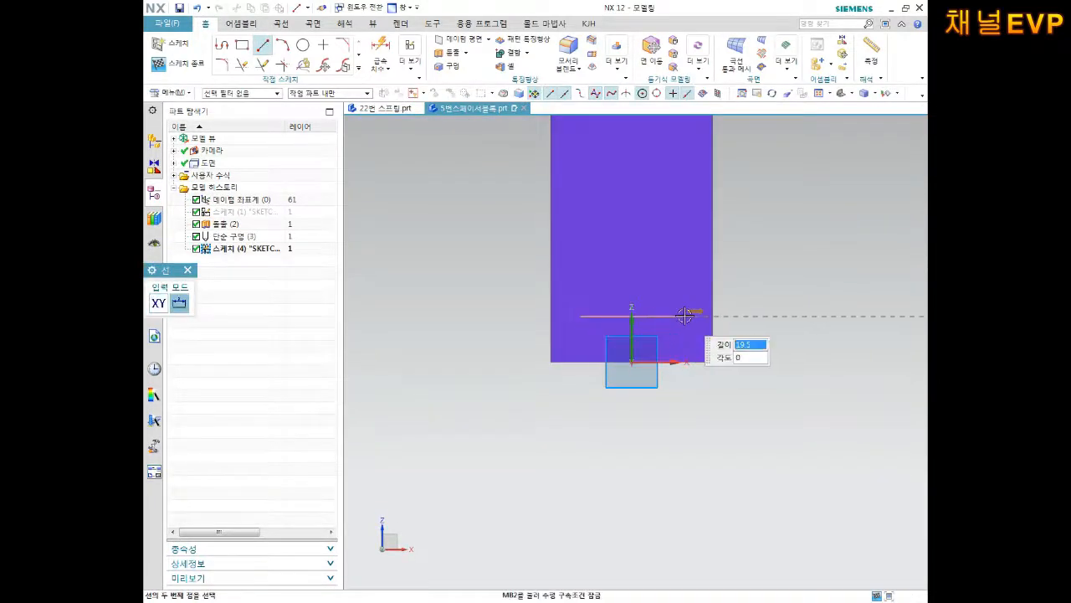
{"action": "left_click", "coordinate": [680, 315]}
{"action": "left_click", "coordinate": [167, 65]}
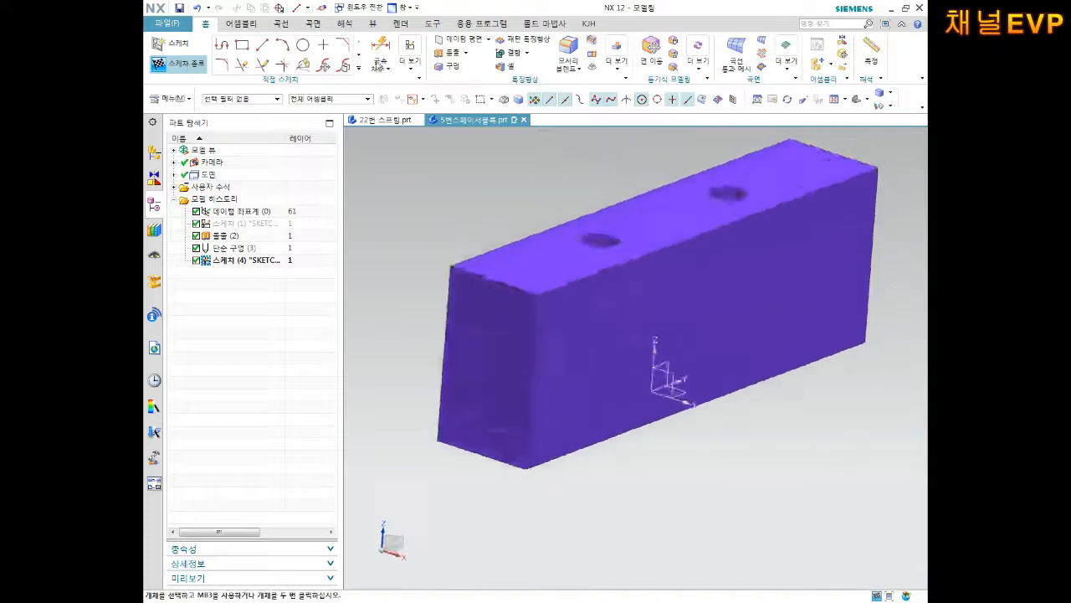
Create the text "스페이스블록" on the end face along the sketched line, reversing its direction so it reads upright
{"action": "left_click", "coordinate": [380, 54]}
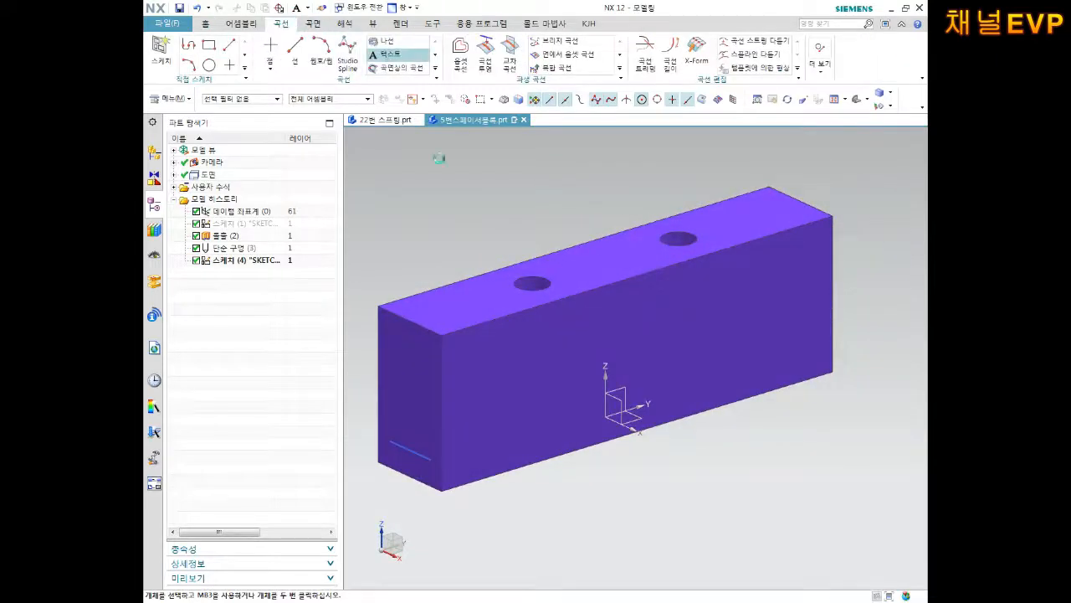
{"action": "scroll", "coordinate": [405, 449], "scroll_direction": "up", "scroll_amount": 4}
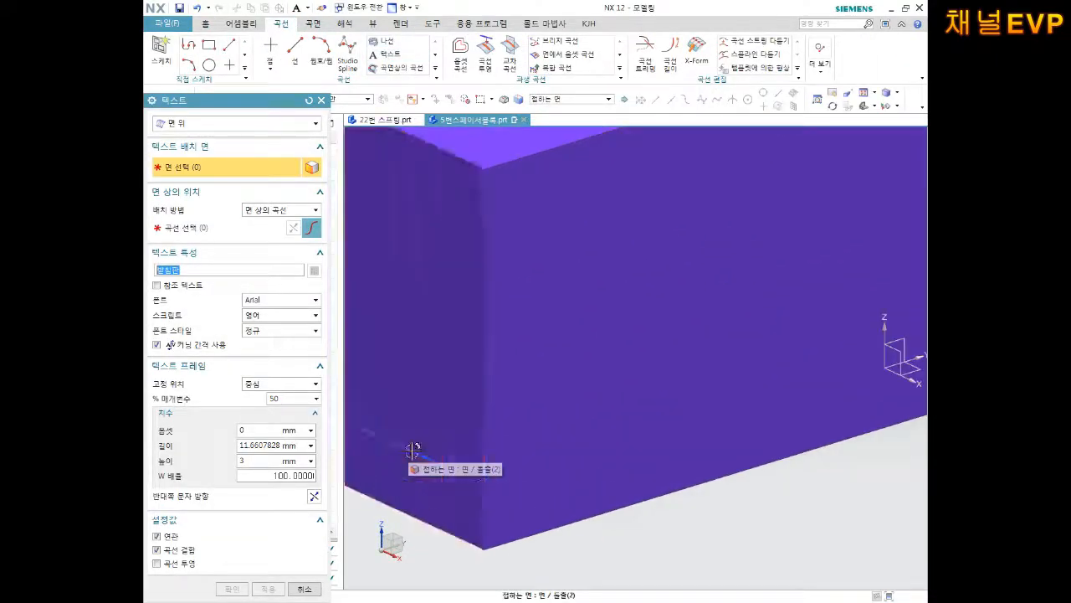
{"action": "left_click", "coordinate": [477, 333]}
{"action": "left_click", "coordinate": [314, 228]}
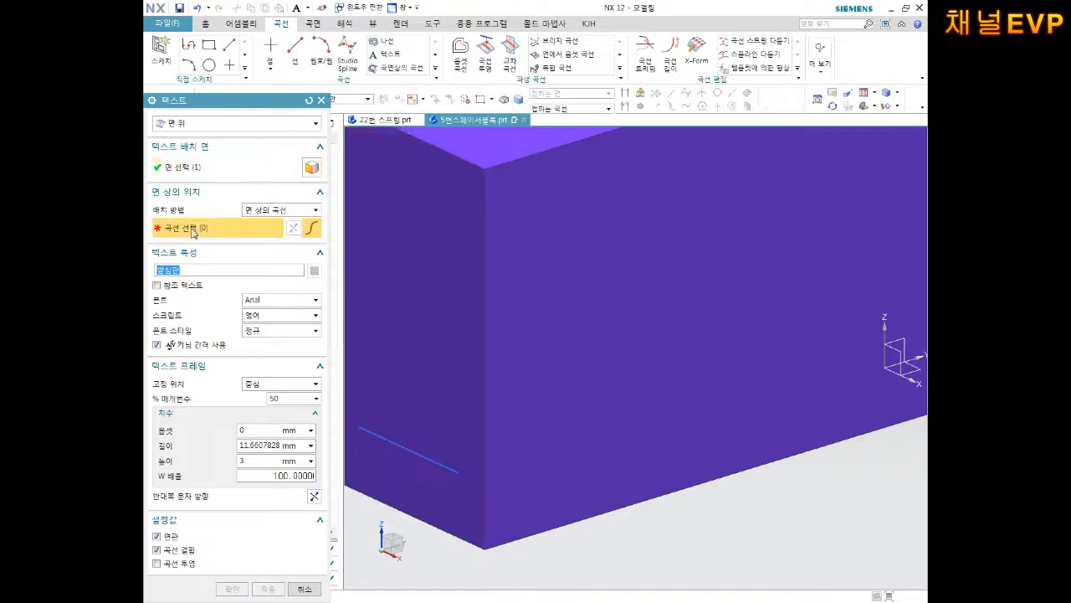
{"action": "left_click", "coordinate": [414, 452]}
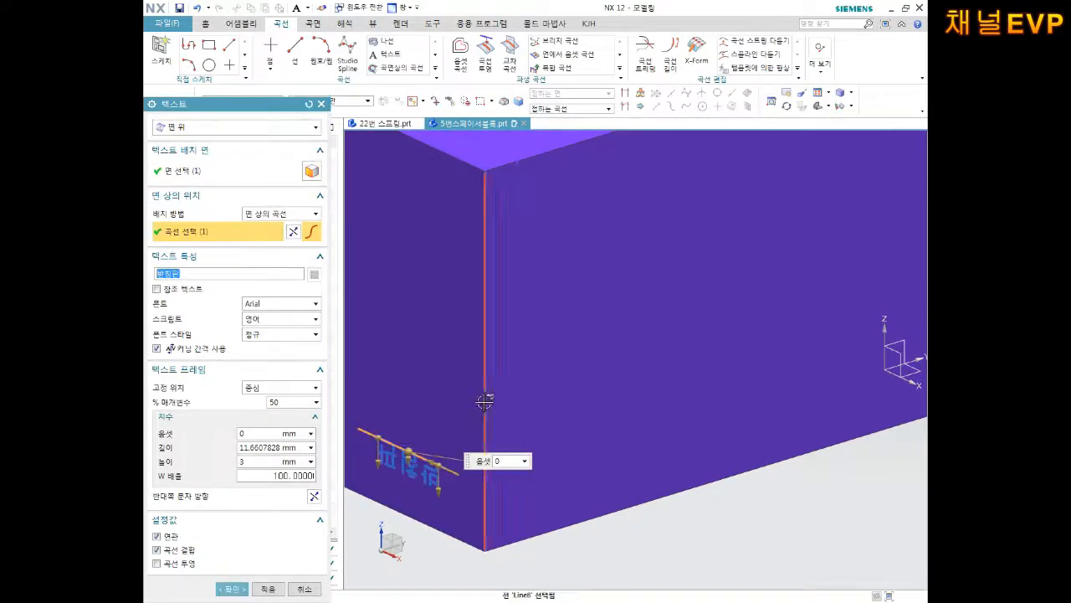
{"action": "left_click", "coordinate": [294, 232]}
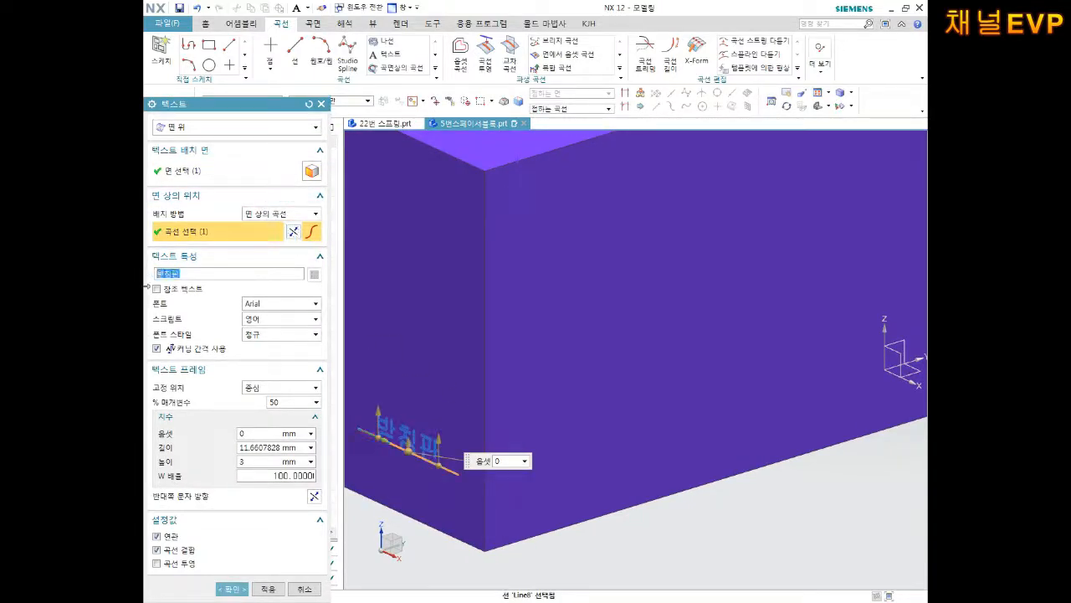
{"action": "type", "text": "스페이스블록"}
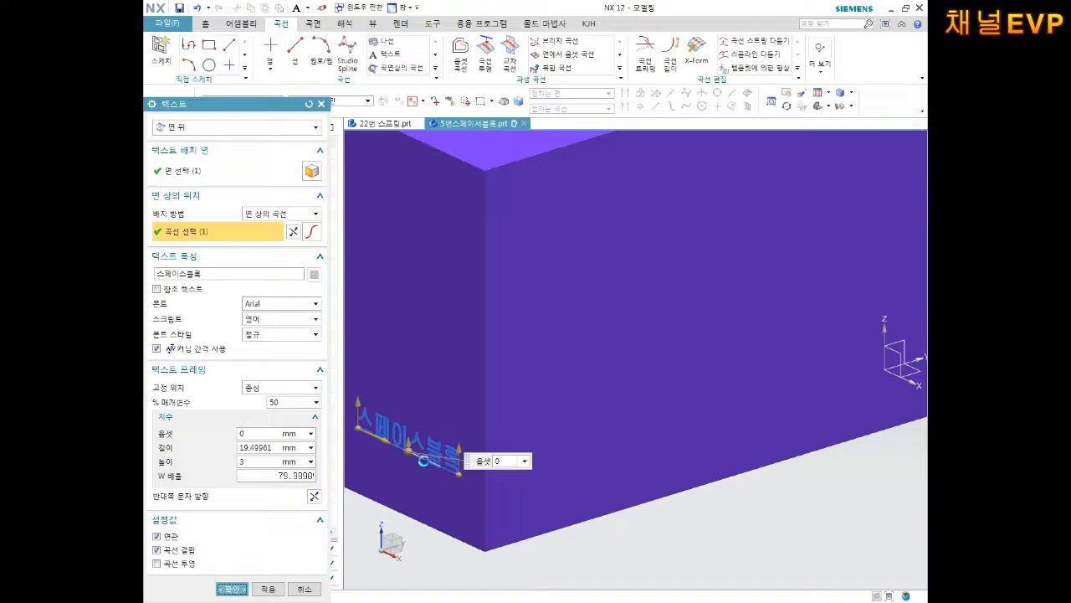
{"action": "left_click", "coordinate": [240, 588]}
Extrude the end-face text curves 0.02 mm and unite them with the block
{"action": "middle_click_drag", "start_coordinate": [555, 418], "coordinate": [585, 380]}
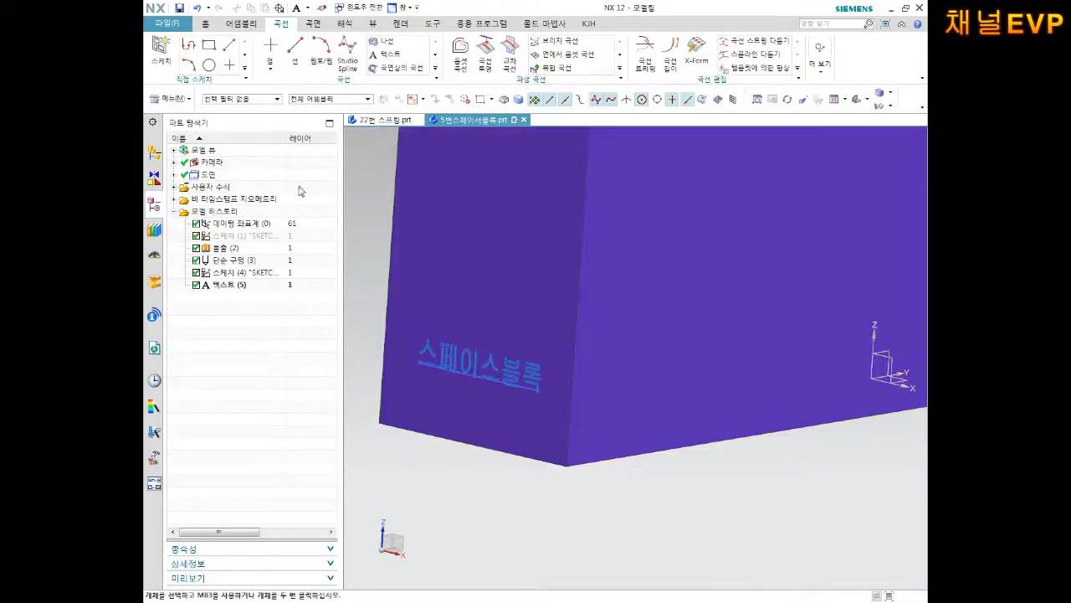
{"action": "left_click", "coordinate": [203, 23]}
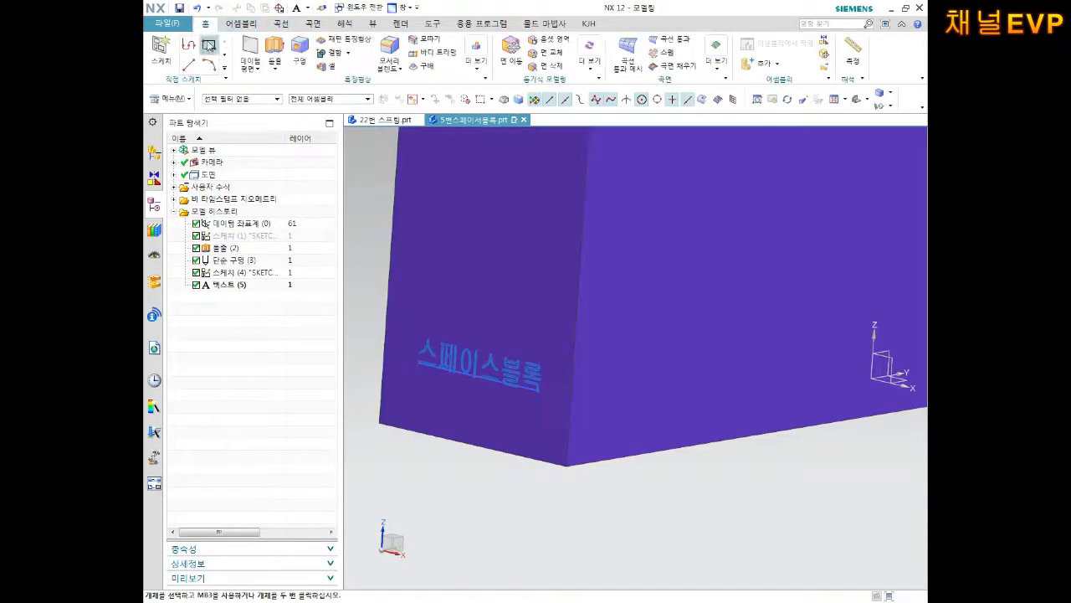
{"action": "left_click", "coordinate": [273, 49]}
{"action": "scroll", "coordinate": [462, 369], "scroll_direction": "up", "scroll_amount": 3}
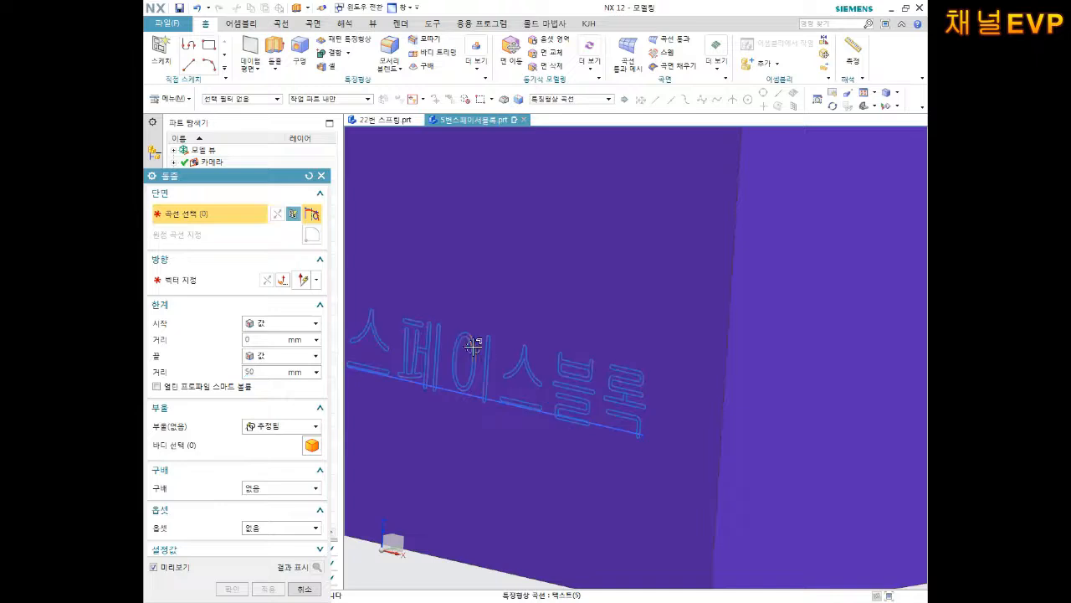
{"action": "left_click", "coordinate": [471, 346]}
{"action": "left_click", "coordinate": [665, 251]}
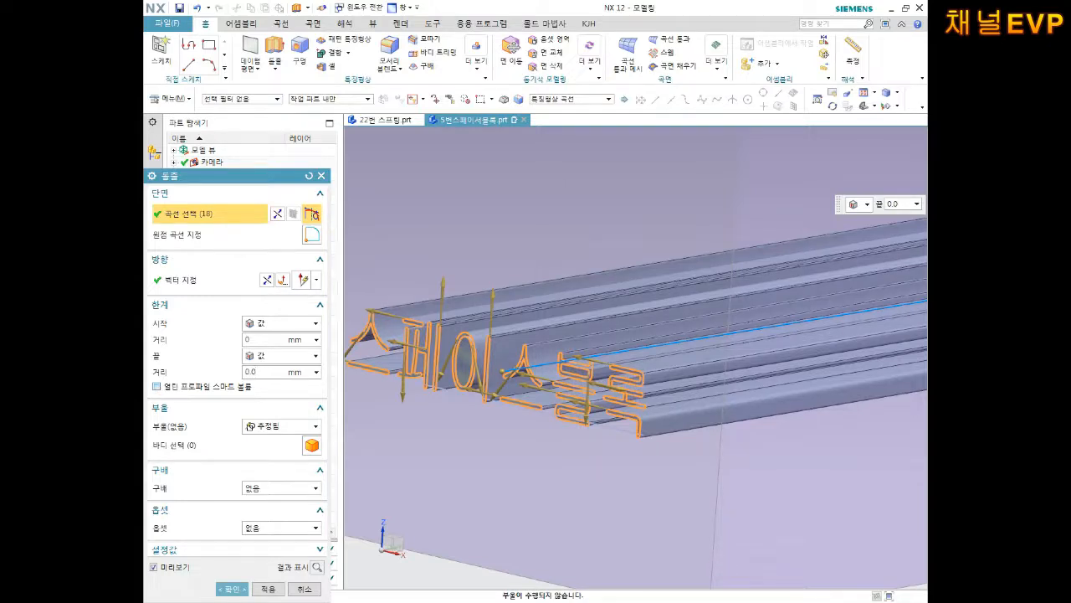
{"action": "key", "text": "Return"}
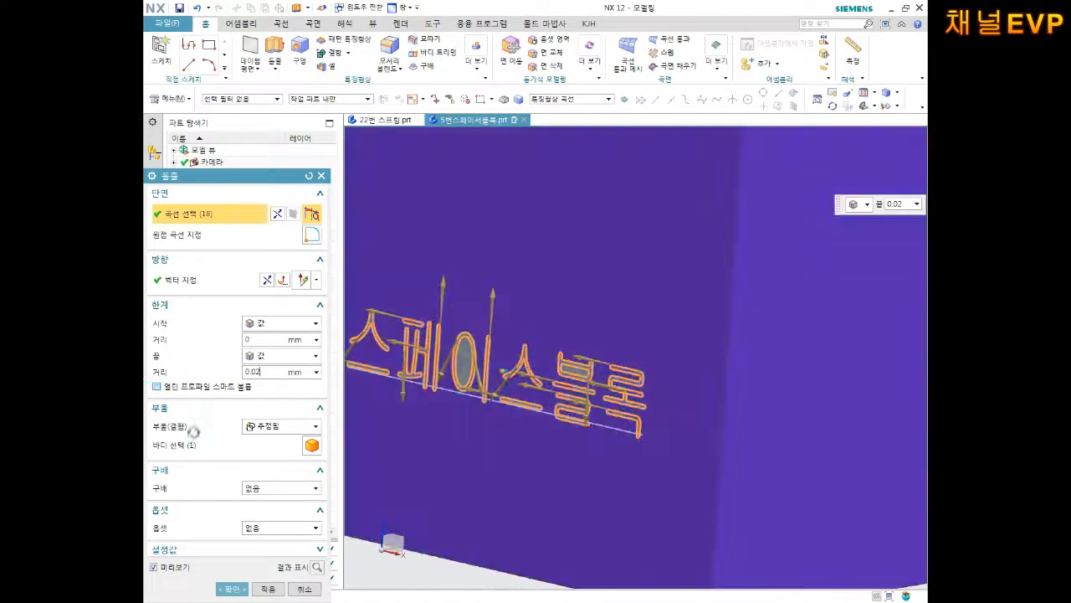
{"action": "left_click", "coordinate": [226, 586]}
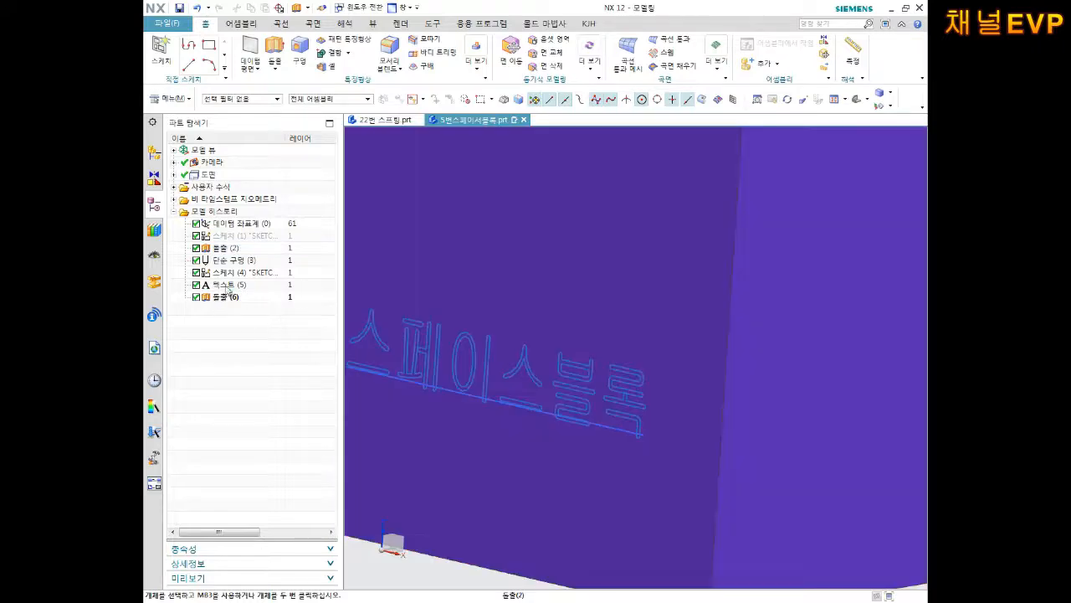
Hide the text curves and the sketch containing the guide line
{"action": "right_click", "coordinate": [227, 286]}
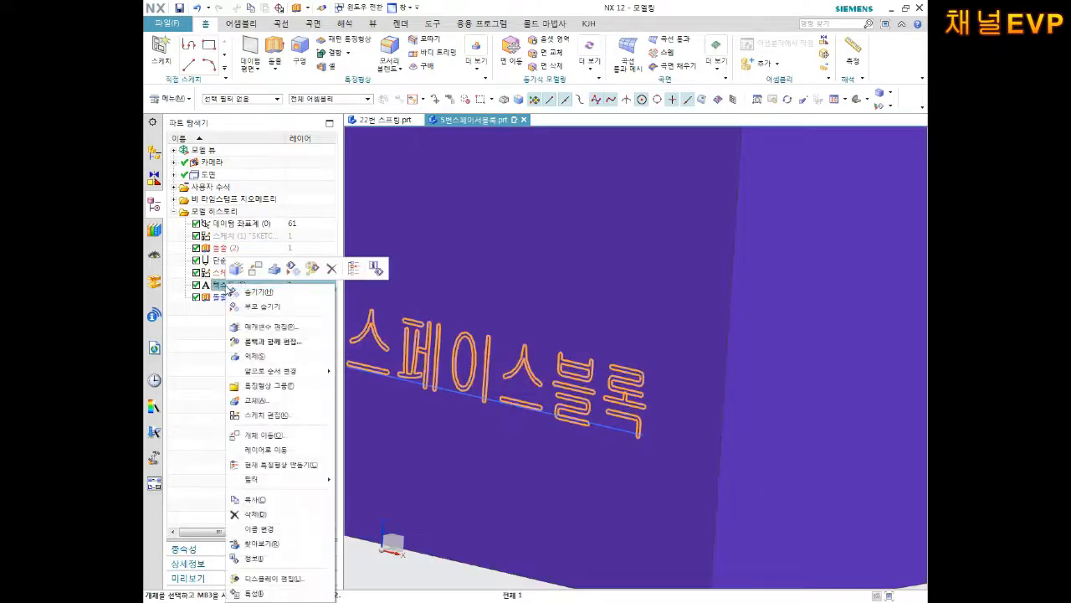
{"action": "left_click", "coordinate": [291, 272]}
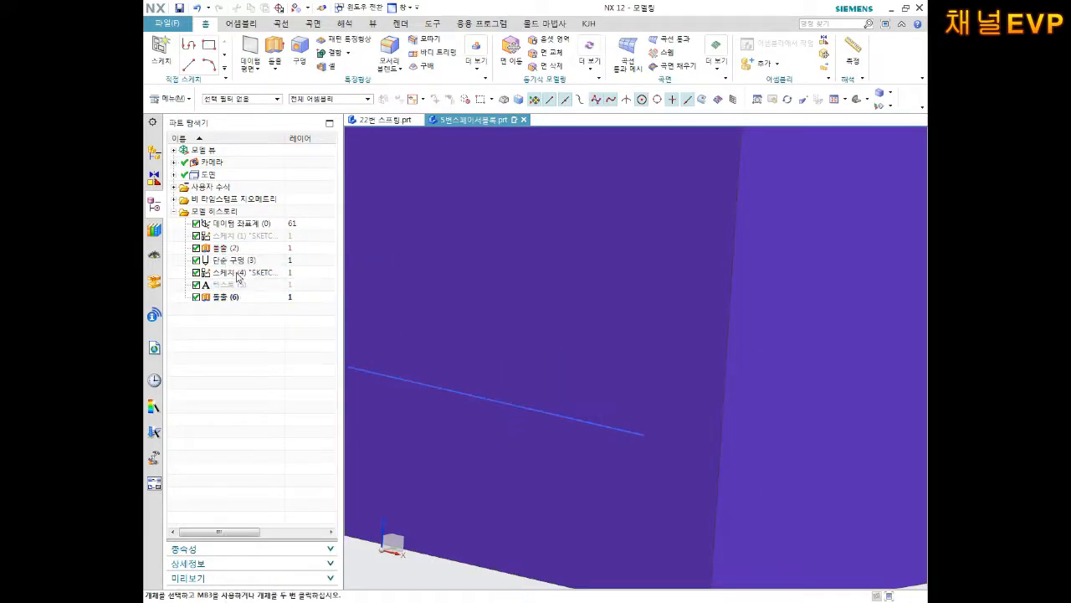
{"action": "right_click", "coordinate": [237, 274]}
{"action": "left_click", "coordinate": [323, 190]}
Reopen the text extrusion for editing, check its settings and accept them
{"action": "scroll", "coordinate": [464, 255], "scroll_direction": "down", "scroll_amount": 2}
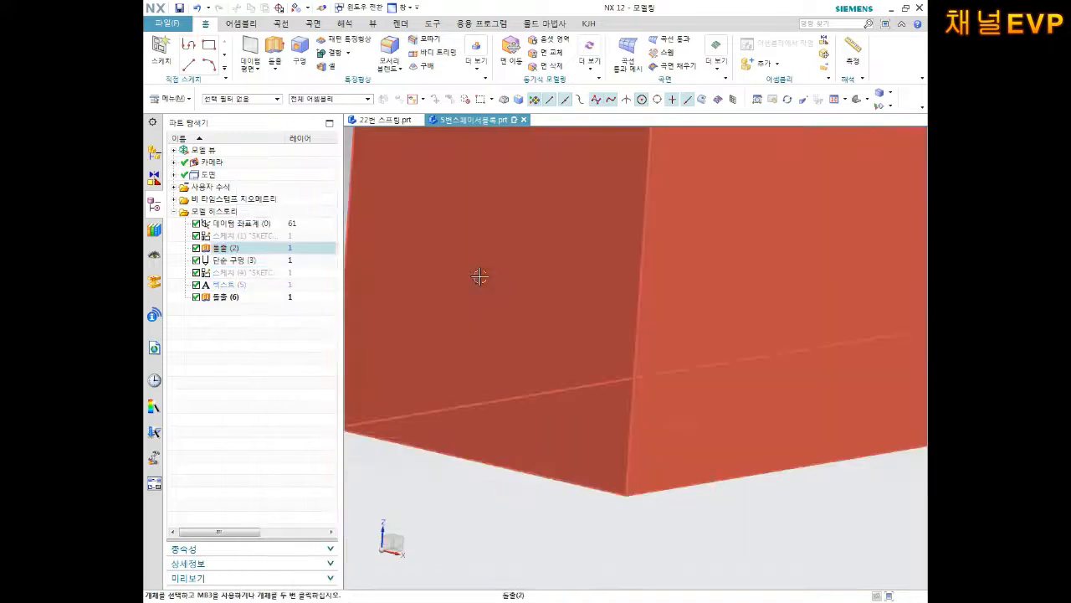
{"action": "left_click", "coordinate": [225, 298]}
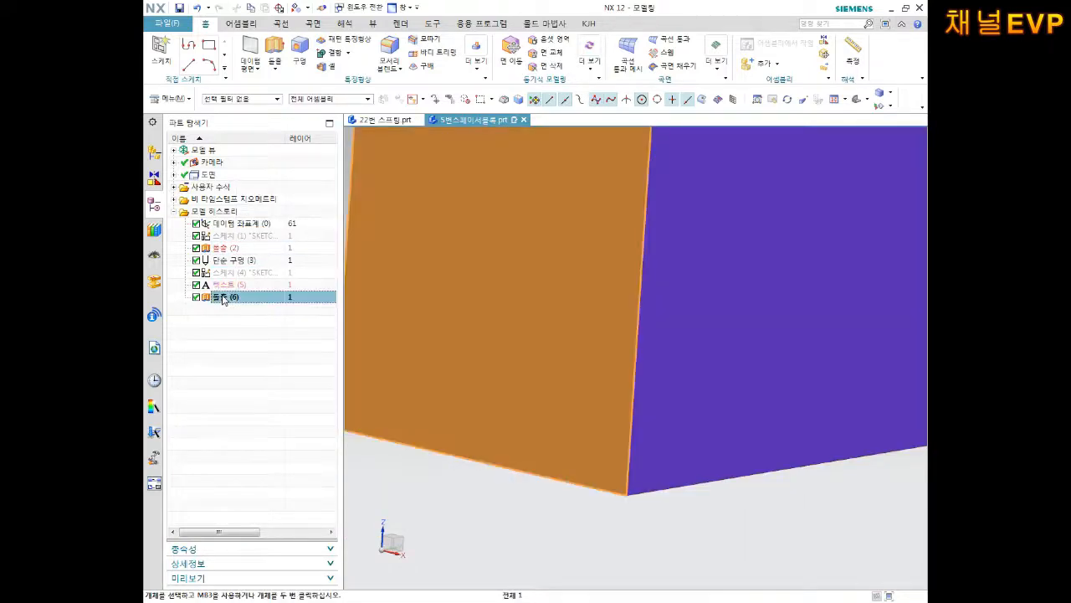
{"action": "right_click", "coordinate": [224, 298]}
{"action": "left_click", "coordinate": [256, 342]}
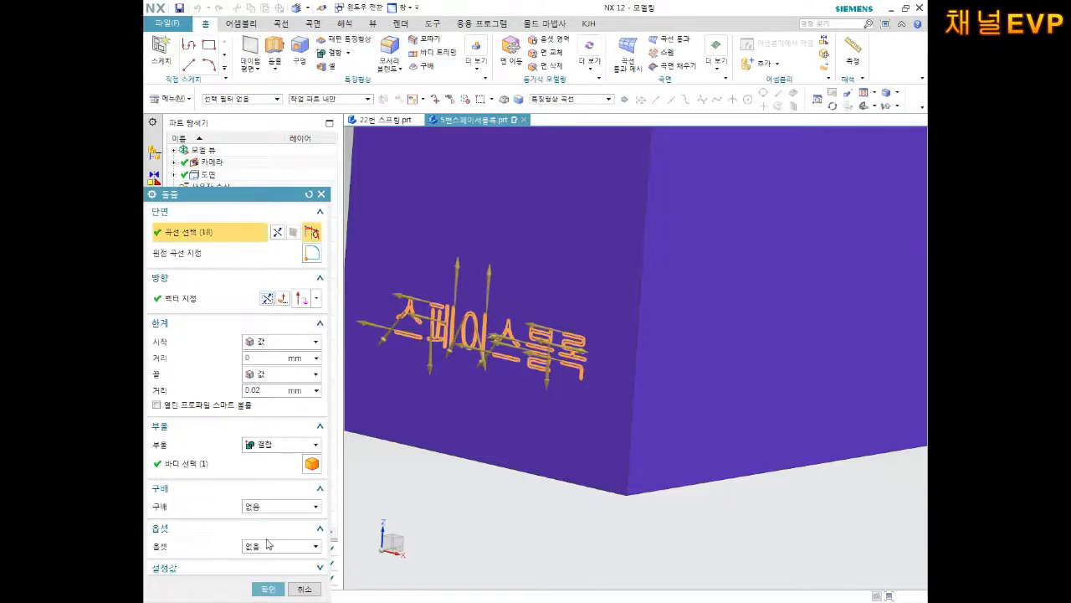
{"action": "left_click", "coordinate": [268, 588]}
{"action": "scroll", "coordinate": [443, 323], "scroll_direction": "up", "scroll_amount": 5}
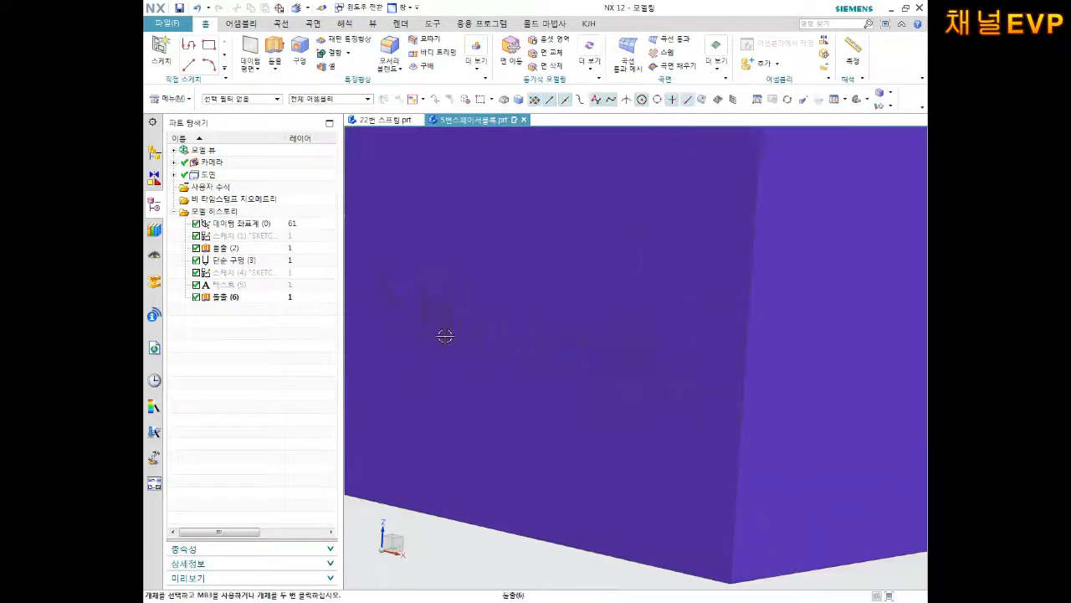
{"action": "right_click", "coordinate": [231, 298]}
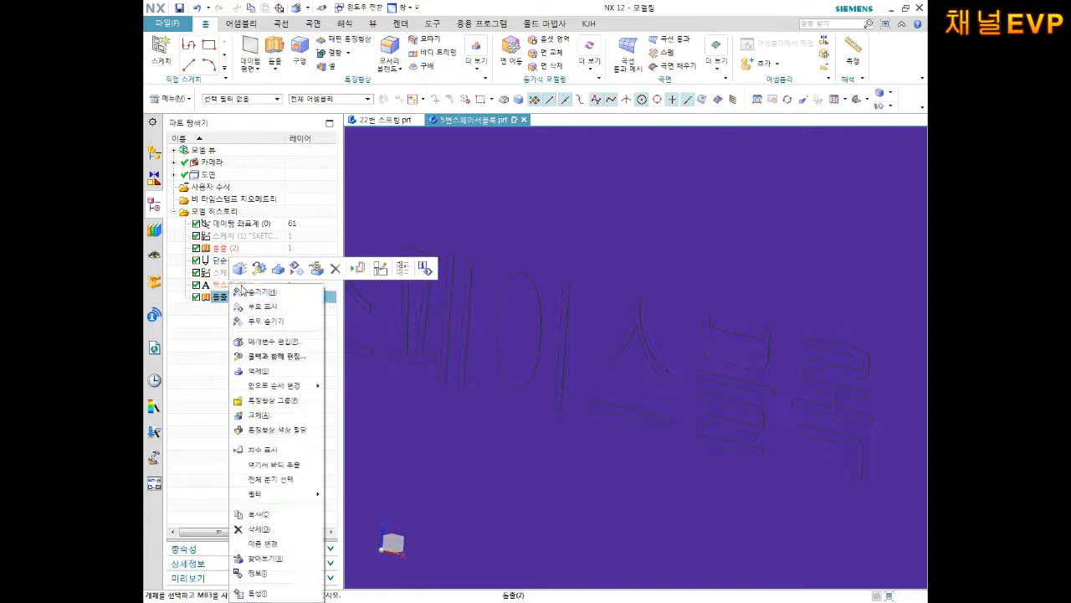
{"action": "left_click", "coordinate": [276, 401]}
{"action": "left_click", "coordinate": [375, 270]}
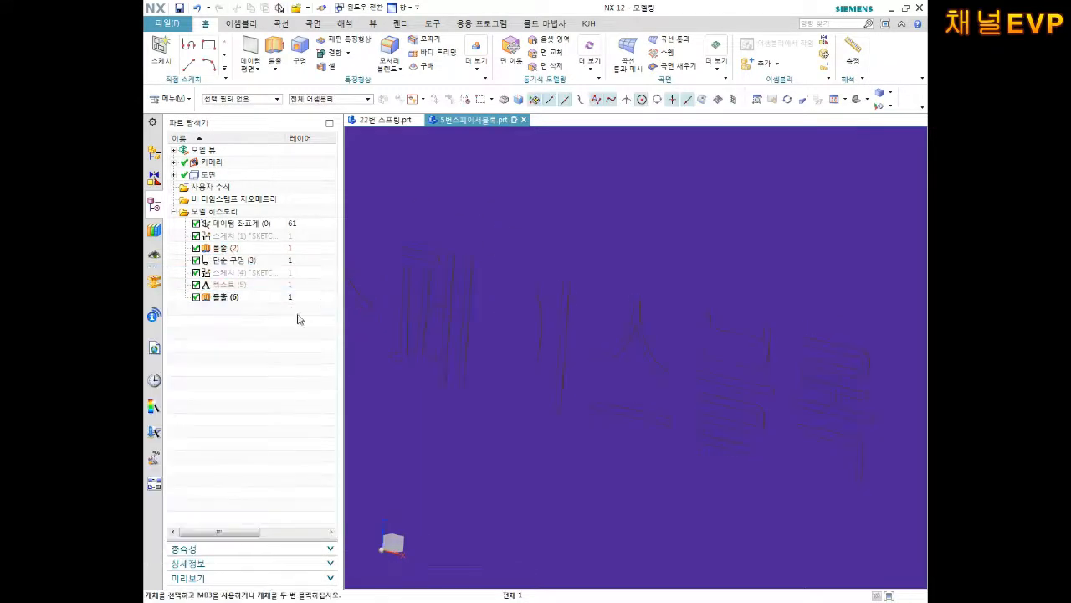
Assign the feature face colour White to the text extrusion
{"action": "right_click", "coordinate": [245, 302]}
{"action": "left_click", "coordinate": [277, 433]}
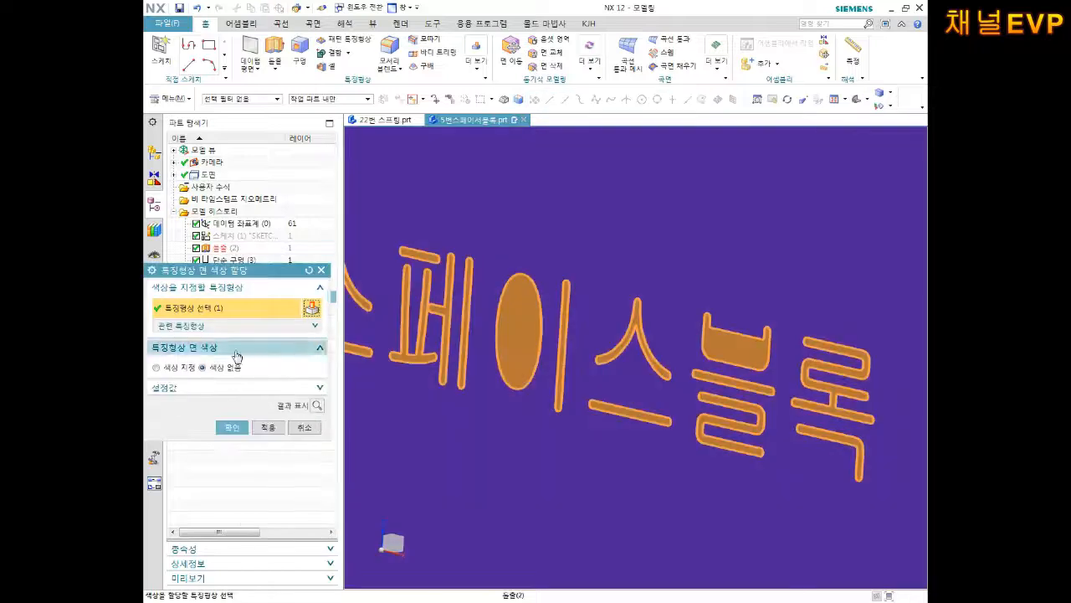
{"action": "left_click", "coordinate": [299, 383]}
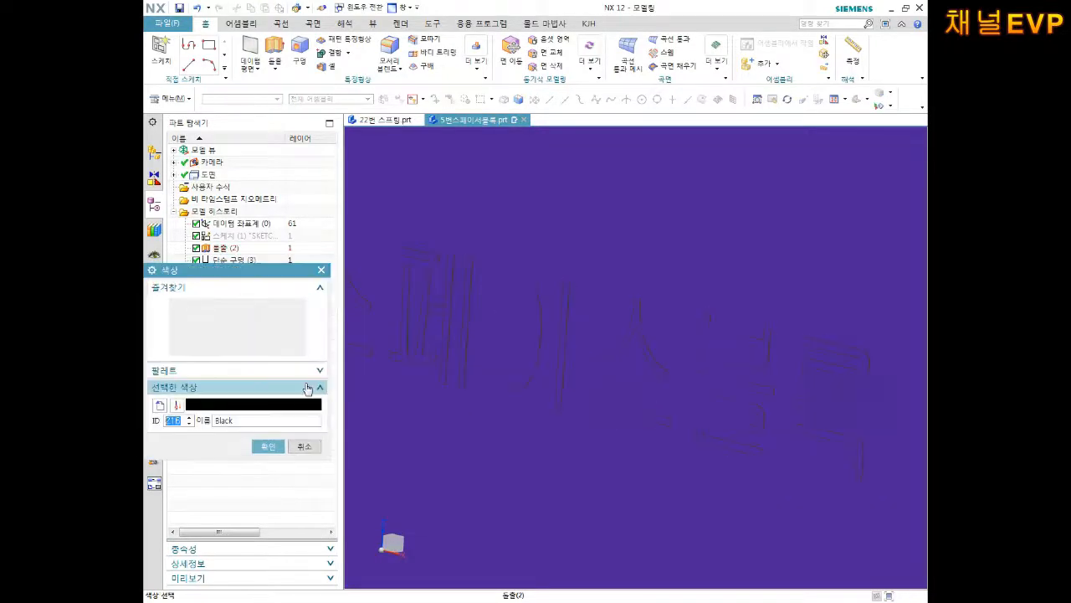
{"action": "left_click", "coordinate": [297, 350]}
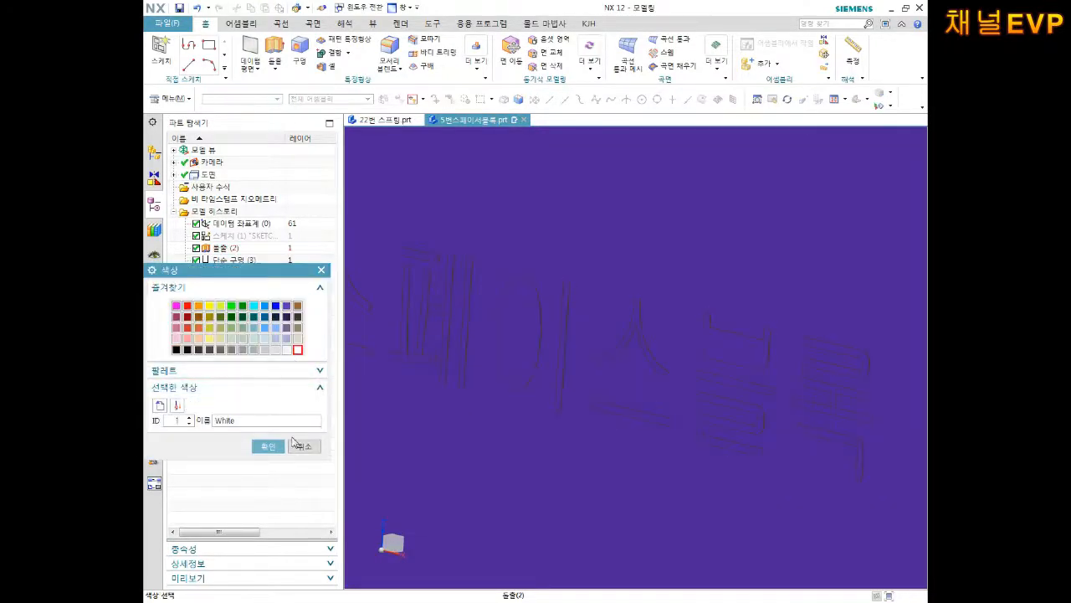
{"action": "left_click", "coordinate": [268, 445]}
{"action": "left_click", "coordinate": [232, 442]}
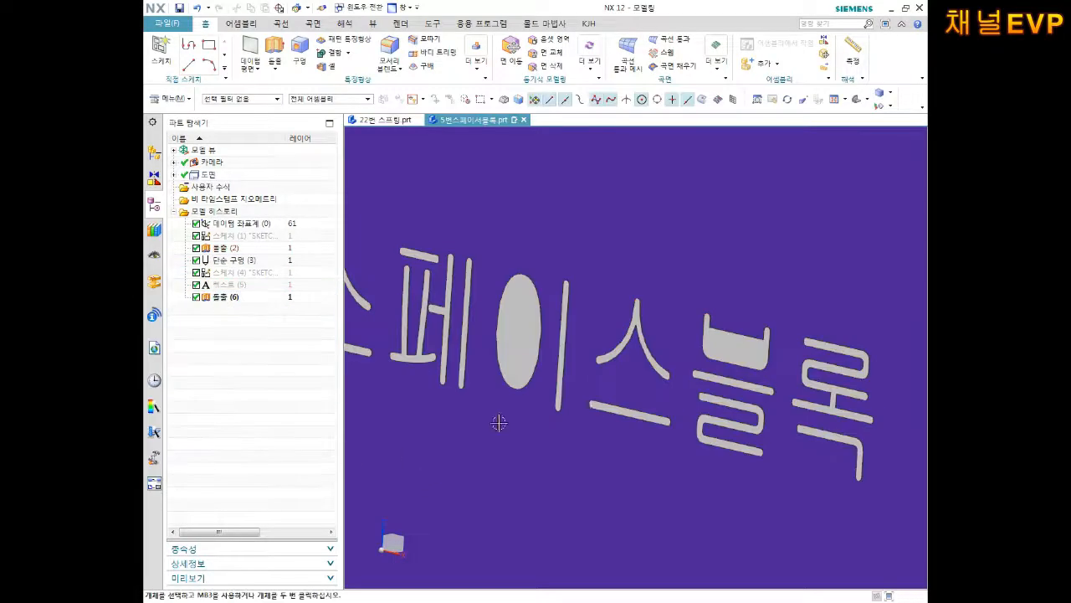
Check the whole spacer block with its end-face lettering and save the part
{"action": "scroll", "coordinate": [586, 411], "scroll_direction": "up", "scroll_amount": 5}
{"action": "scroll", "coordinate": [624, 410], "scroll_direction": "up", "scroll_amount": 4}
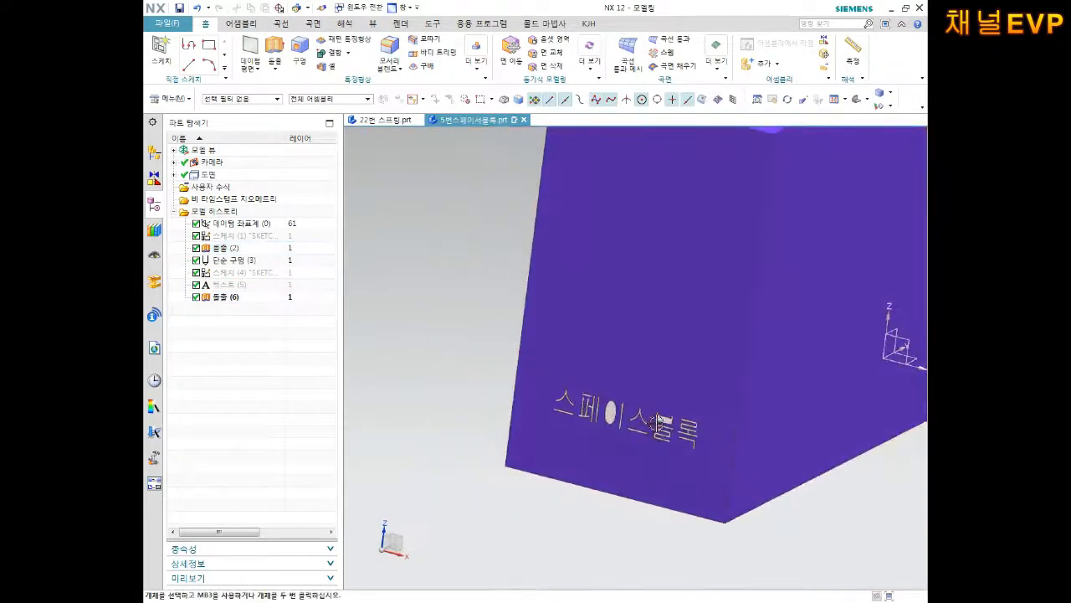
{"action": "middle_click_drag", "start_coordinate": [708, 393], "coordinate": [602, 396], "text": "shift"}
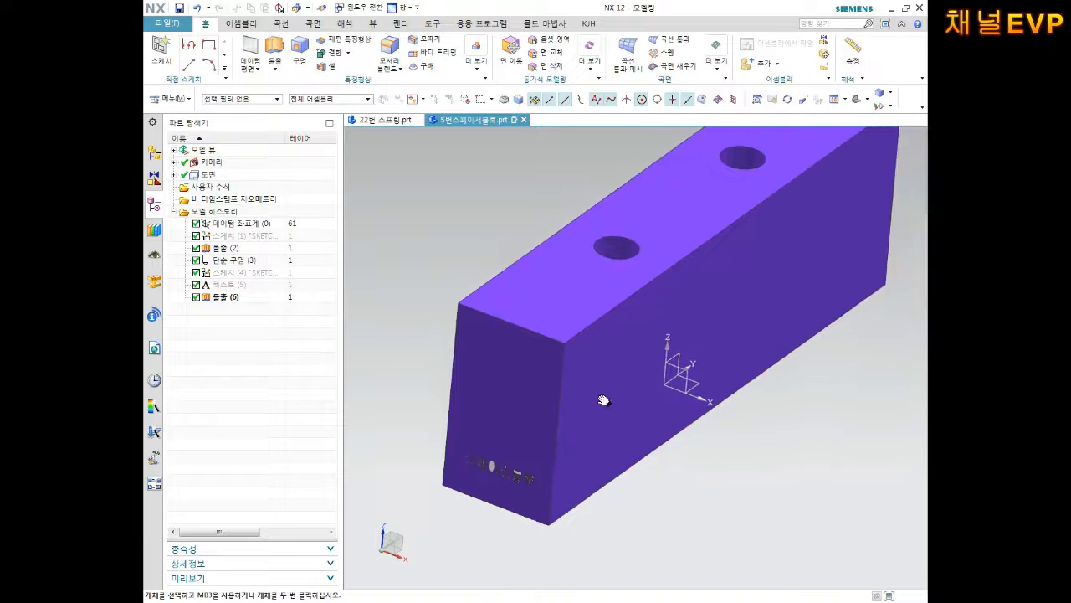
{"action": "scroll", "coordinate": [603, 393], "scroll_direction": "up", "scroll_amount": 2}
{"action": "middle_click_drag", "start_coordinate": [639, 299], "coordinate": [622, 316], "text": "shift"}
{"action": "scroll", "coordinate": [714, 272], "scroll_direction": "down", "scroll_amount": 1}
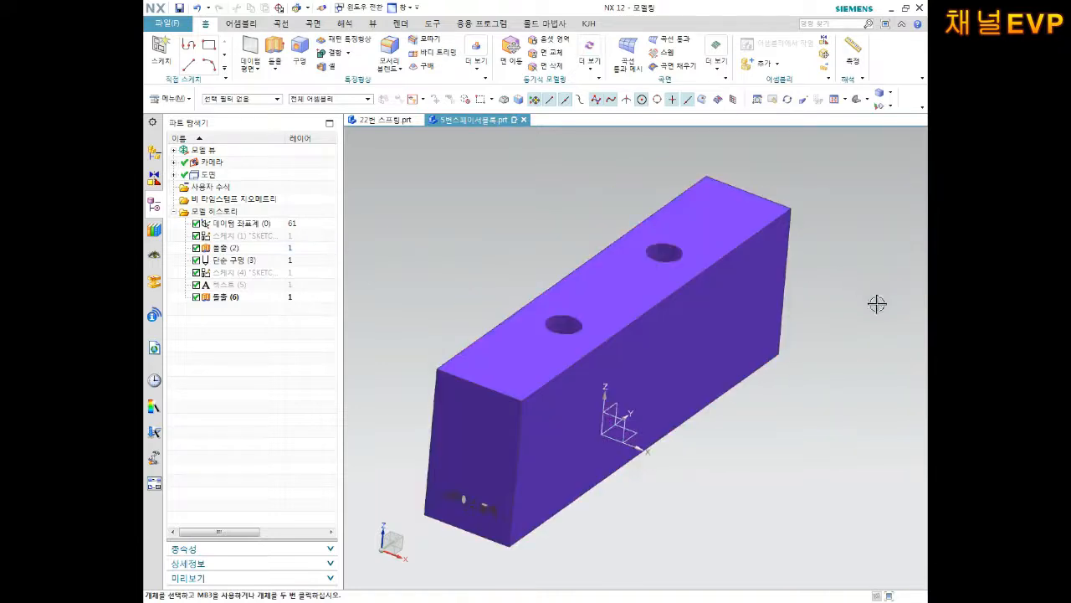
{"action": "key", "text": "ctrl+s"}
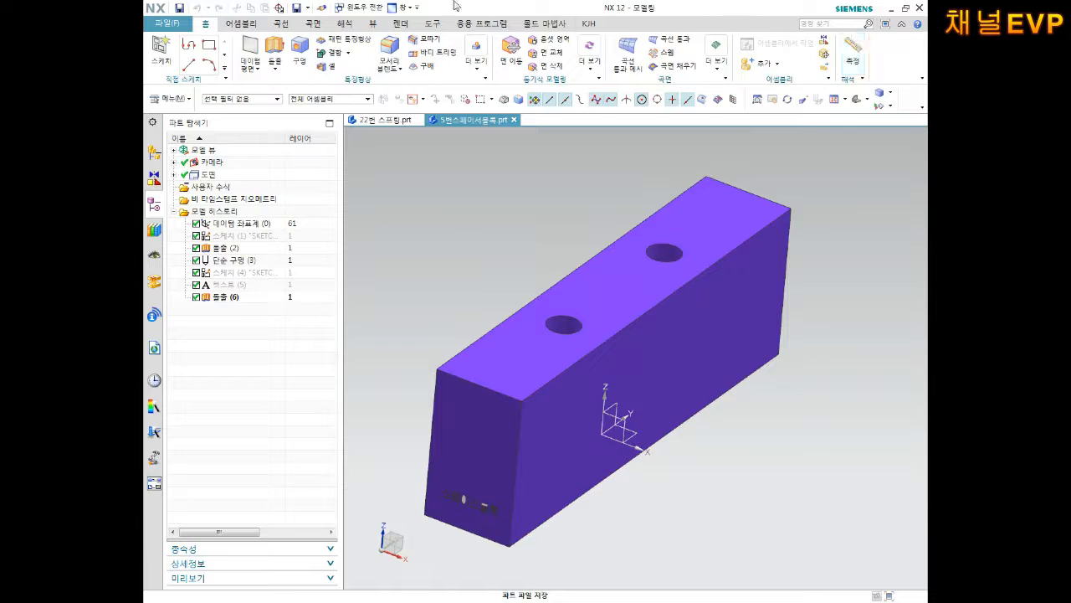
Create a new millimetre part from the Model template in the D:\2022-09-19\2단게이트금형_1 folder
{"action": "left_click", "coordinate": [171, 25]}
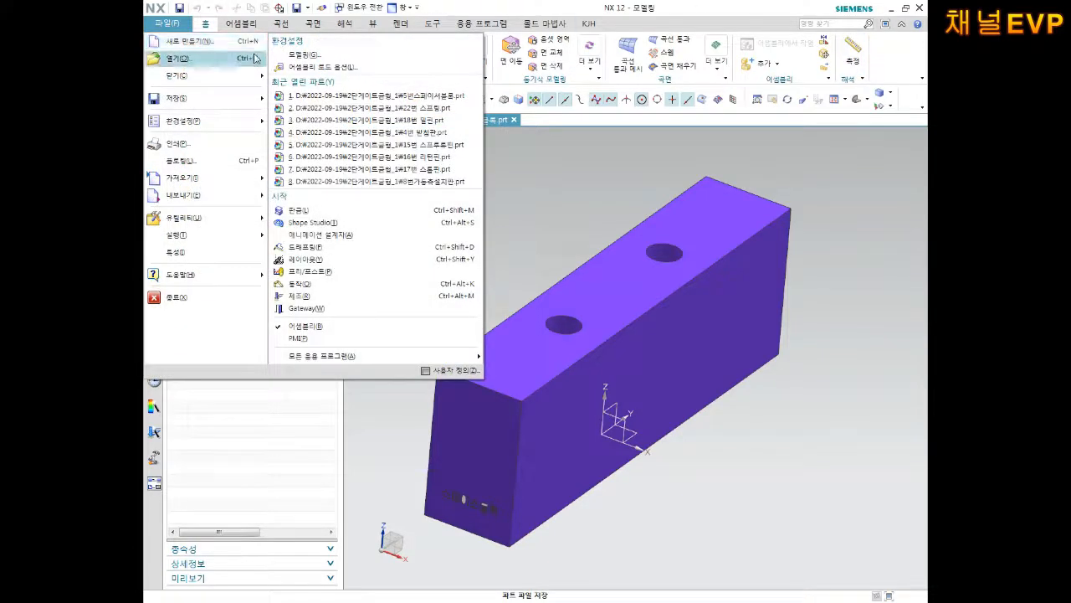
{"action": "left_click", "coordinate": [177, 40]}
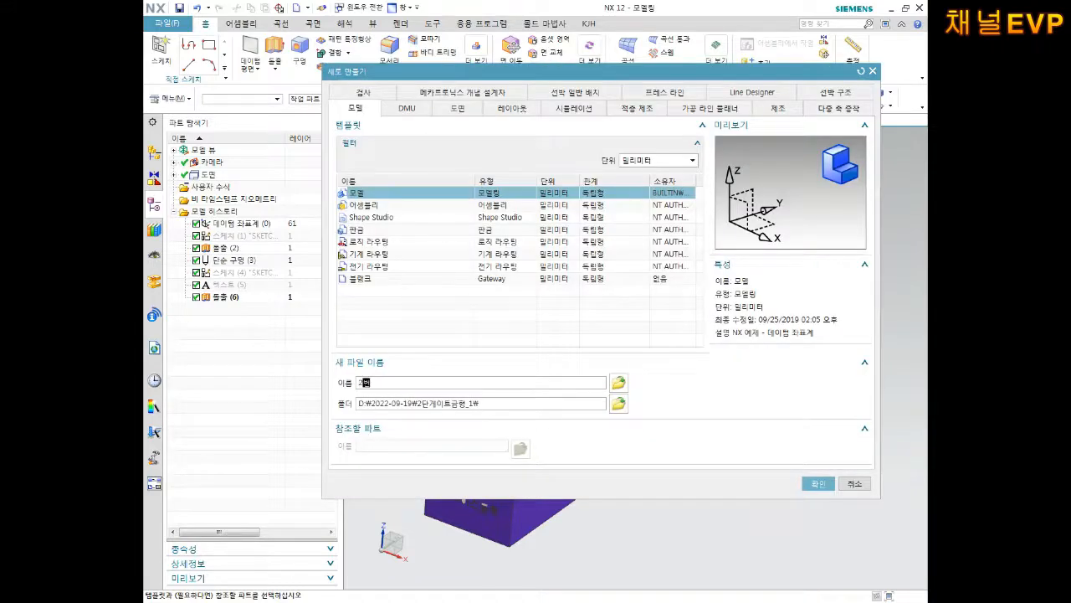
{"action": "key", "text": "Return"}
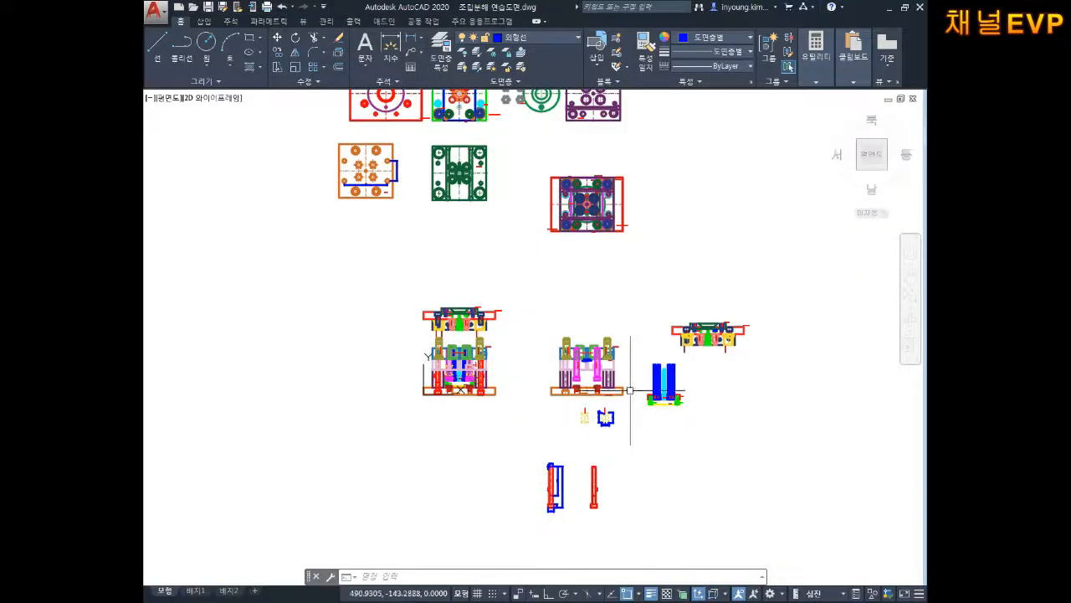
Examine the ejector plates 상밀판 and 하밀판 with their pins and bolts in the assembly drawing's front section view
{"action": "middle_click_drag", "start_coordinate": [507, 322], "coordinate": [548, 330]}
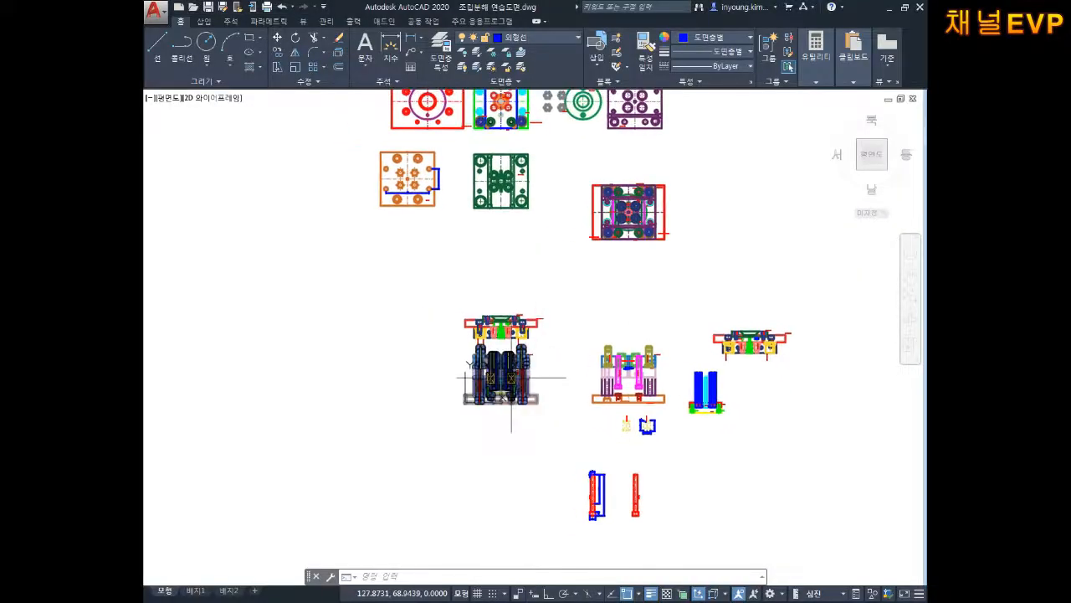
{"action": "scroll", "coordinate": [511, 378], "scroll_direction": "up", "scroll_amount": 7}
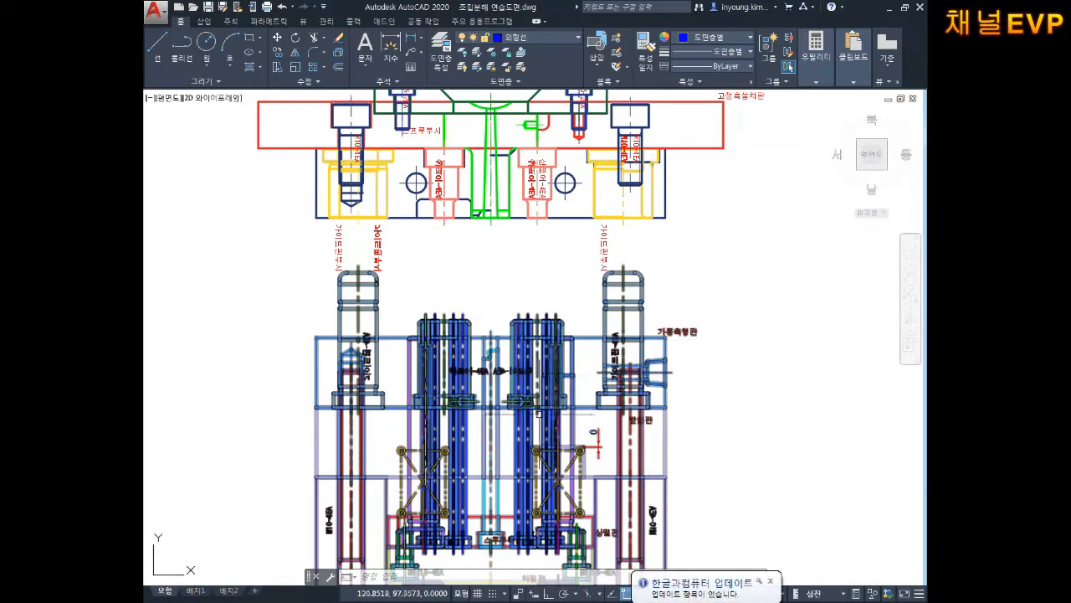
{"action": "middle_click_drag", "start_coordinate": [535, 435], "coordinate": [541, 318]}
{"action": "scroll", "coordinate": [500, 350], "scroll_direction": "up", "scroll_amount": 4}
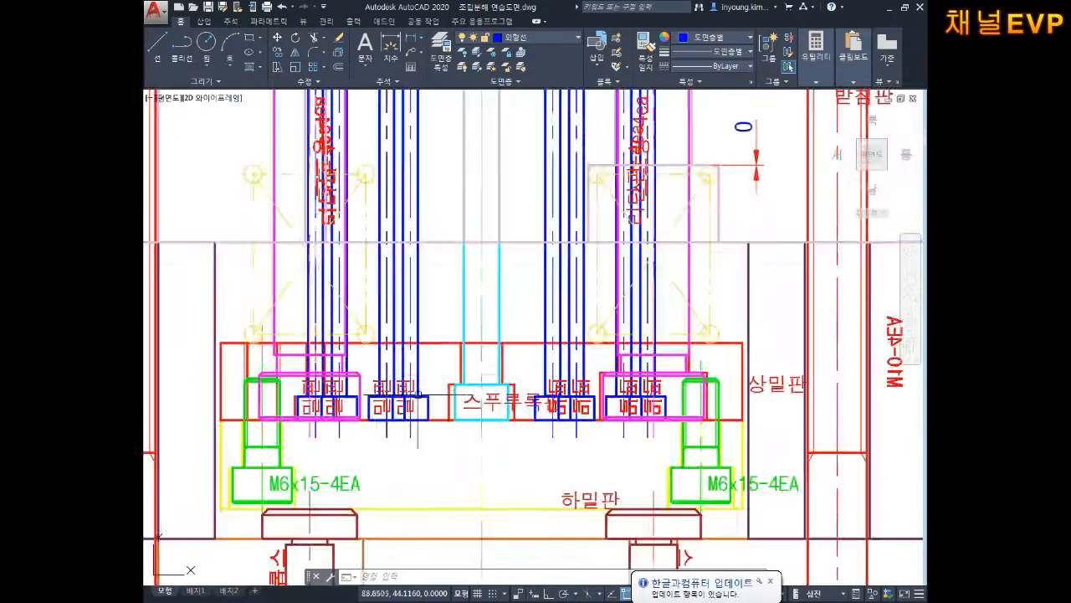
{"action": "scroll", "coordinate": [506, 428], "scroll_direction": "down", "scroll_amount": 4}
{"action": "scroll", "coordinate": [502, 361], "scroll_direction": "up", "scroll_amount": 2}
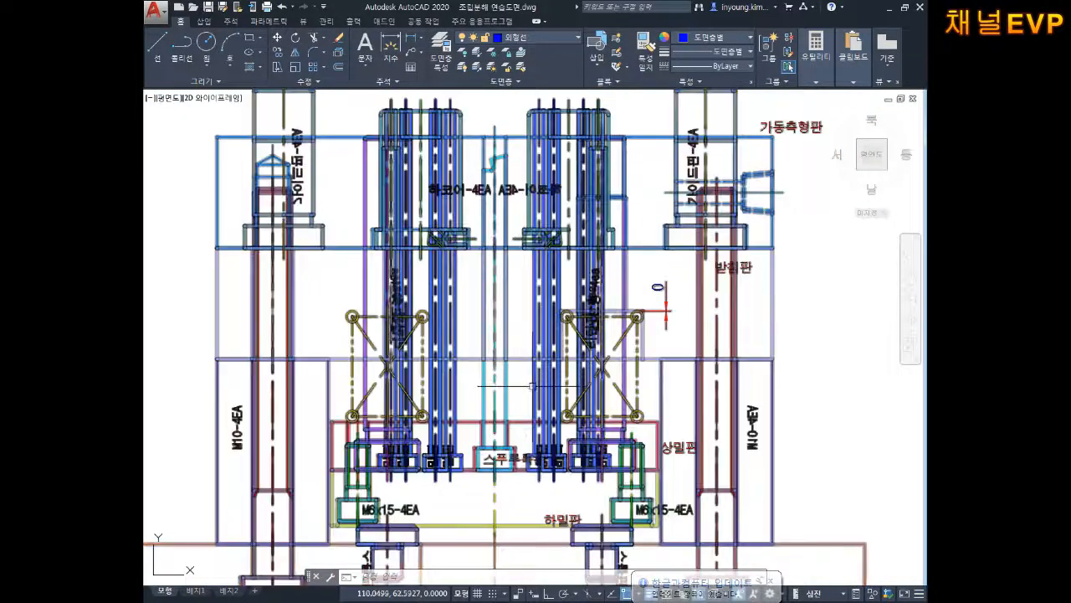
{"action": "middle_click_drag", "start_coordinate": [611, 360], "coordinate": [585, 372]}
{"action": "scroll", "coordinate": [452, 389], "scroll_direction": "down", "scroll_amount": 2}
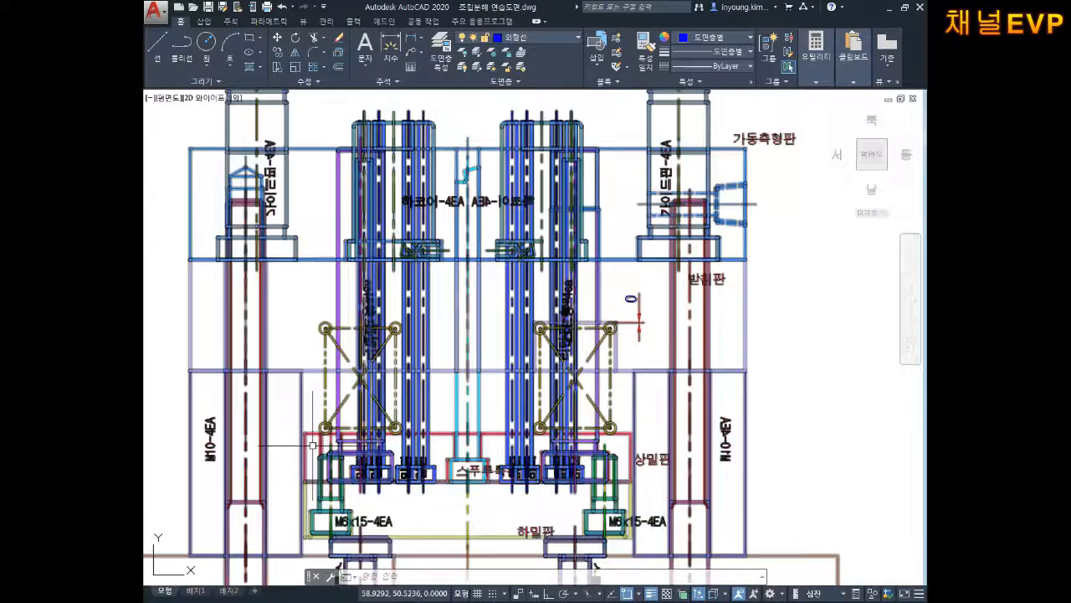
{"action": "middle_click_drag", "start_coordinate": [454, 512], "coordinate": [488, 468]}
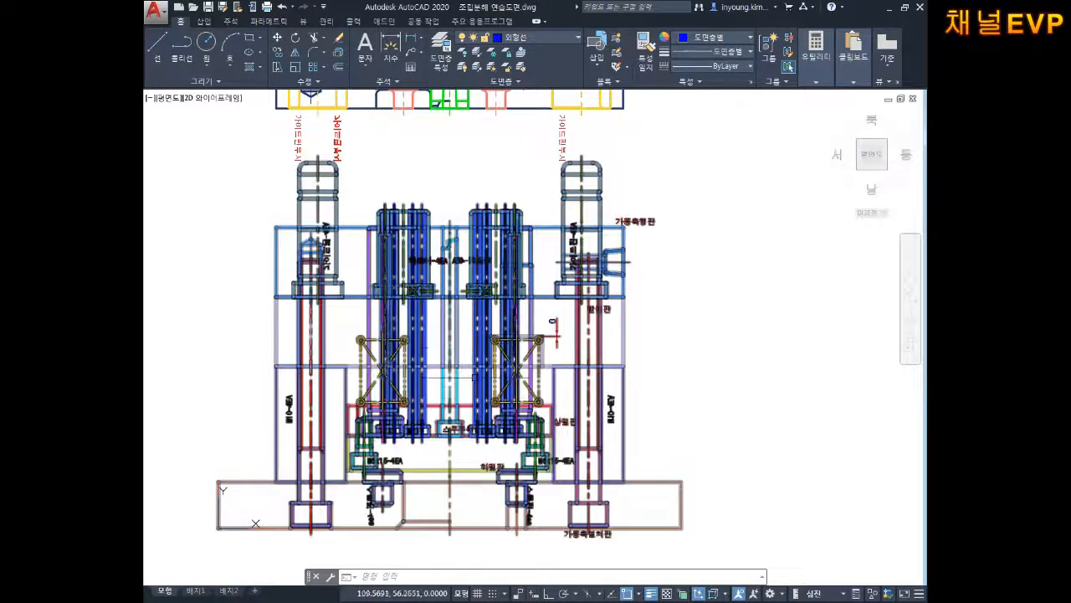
{"action": "scroll", "coordinate": [450, 416], "scroll_direction": "up", "scroll_amount": 2}
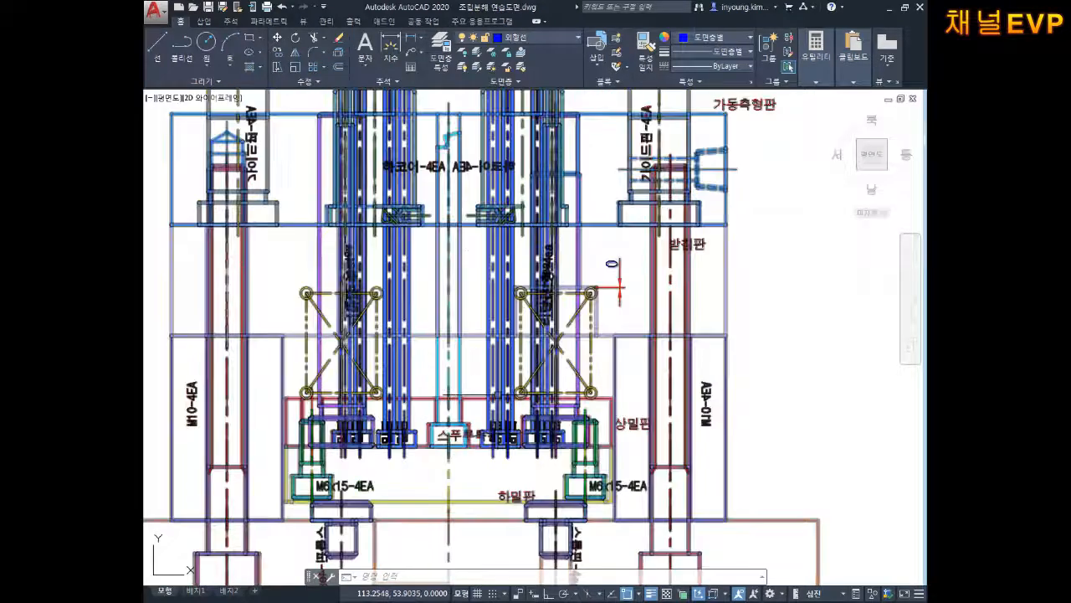
{"action": "scroll", "coordinate": [469, 395], "scroll_direction": "up", "scroll_amount": 3}
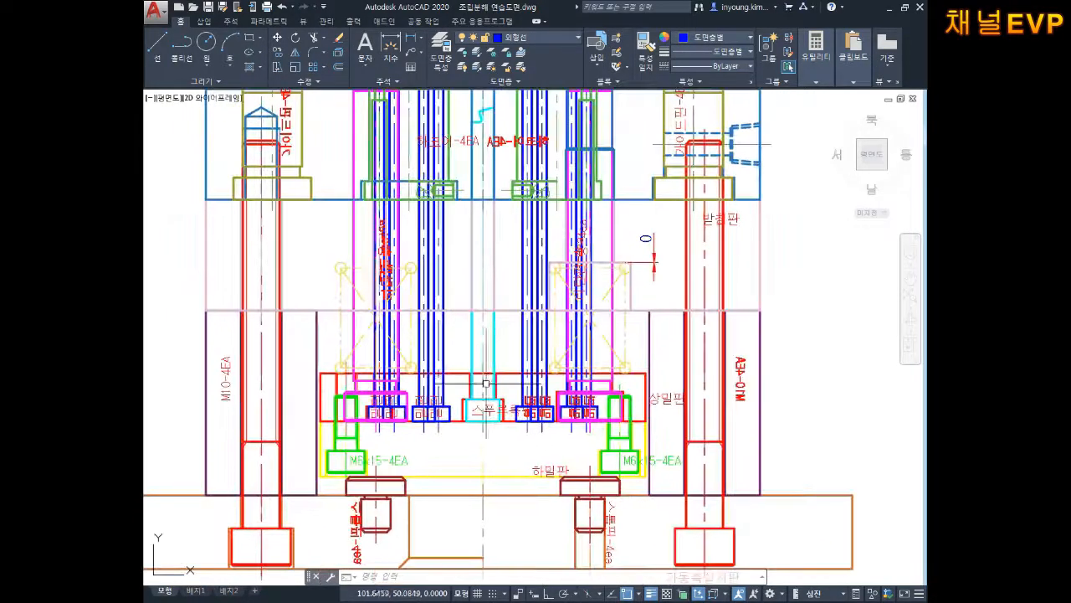
{"action": "scroll", "coordinate": [442, 363], "scroll_direction": "up", "scroll_amount": 1}
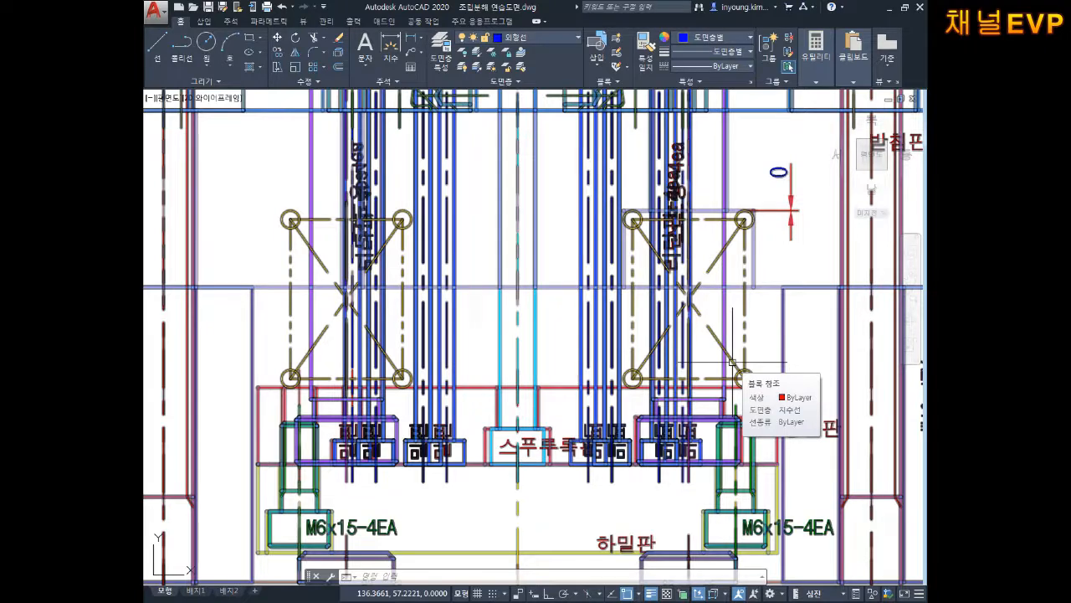
{"action": "middle_click_drag", "start_coordinate": [606, 473], "coordinate": [612, 442]}
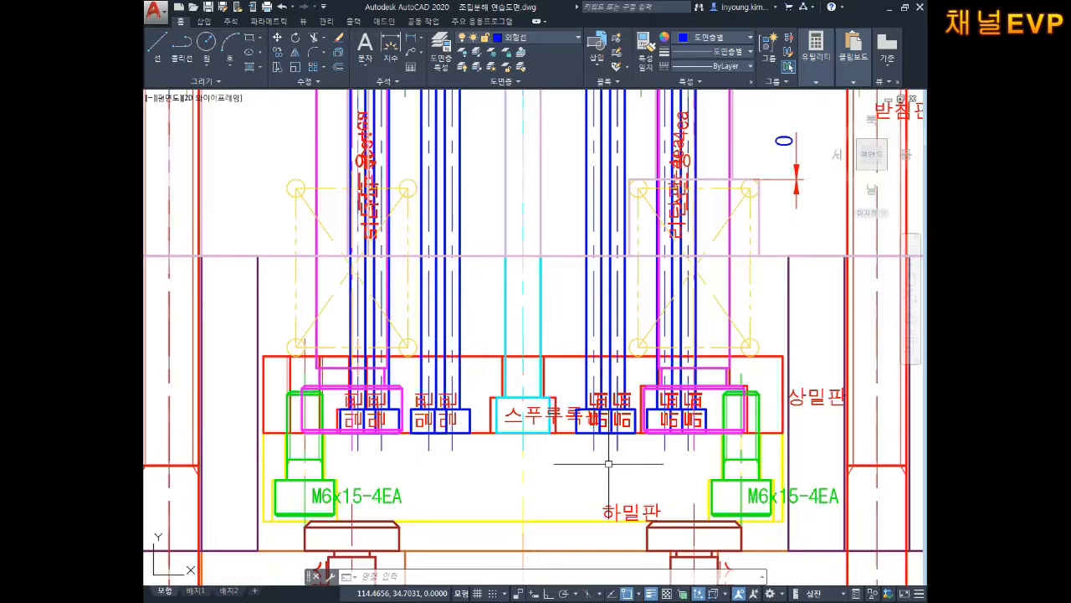
{"action": "scroll", "coordinate": [608, 463], "scroll_direction": "down", "scroll_amount": 5}
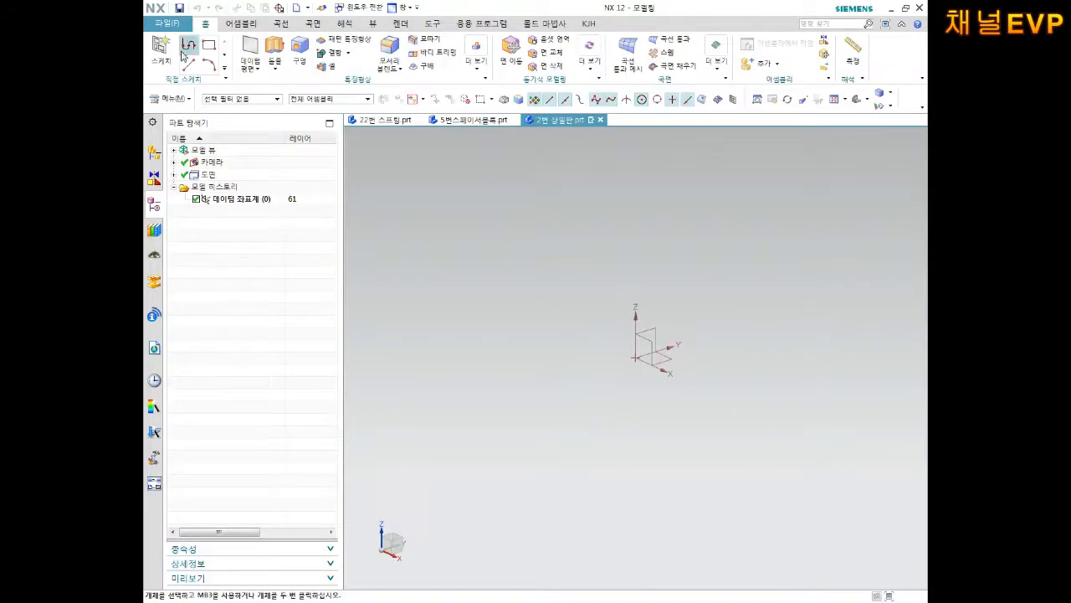
In NX, start a sketch on the XY plane and draw a rectangle about 208 by 258 mm centred on the origin
{"action": "left_click", "coordinate": [161, 49]}
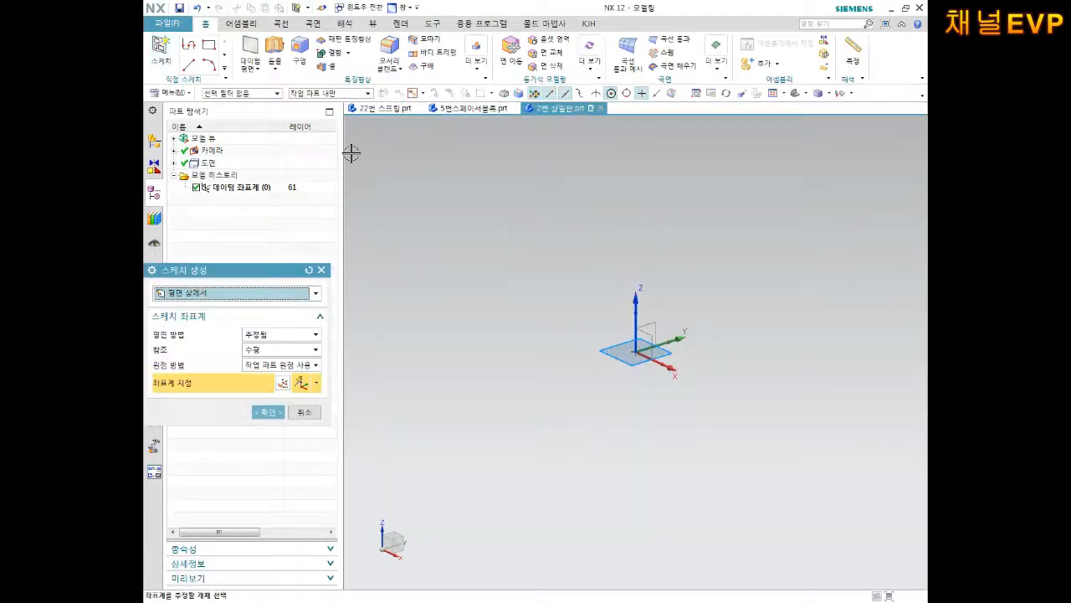
{"action": "left_click", "coordinate": [268, 412]}
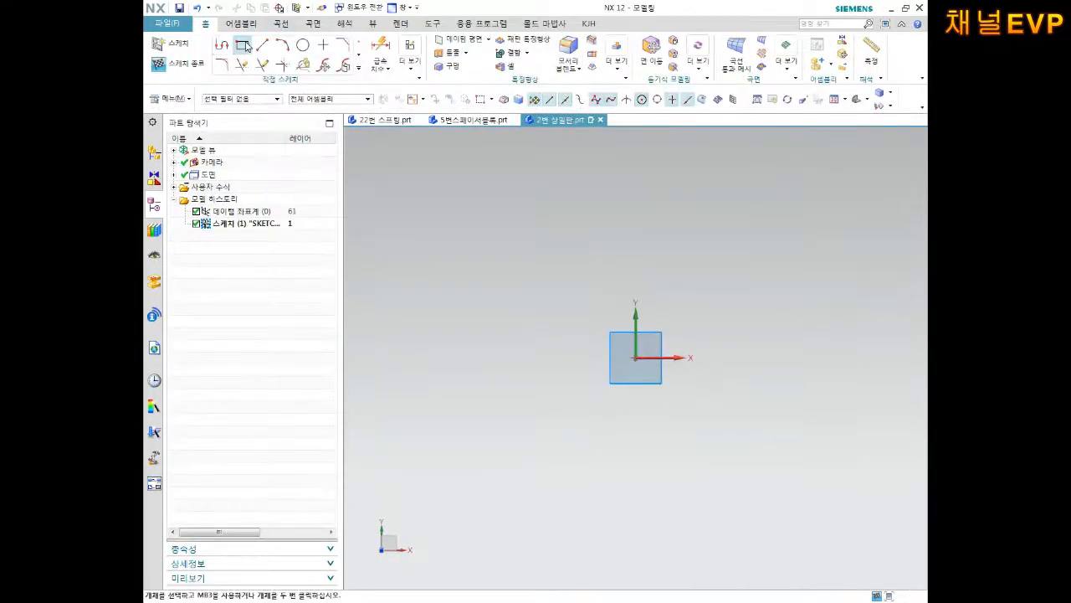
{"action": "left_click", "coordinate": [243, 45]}
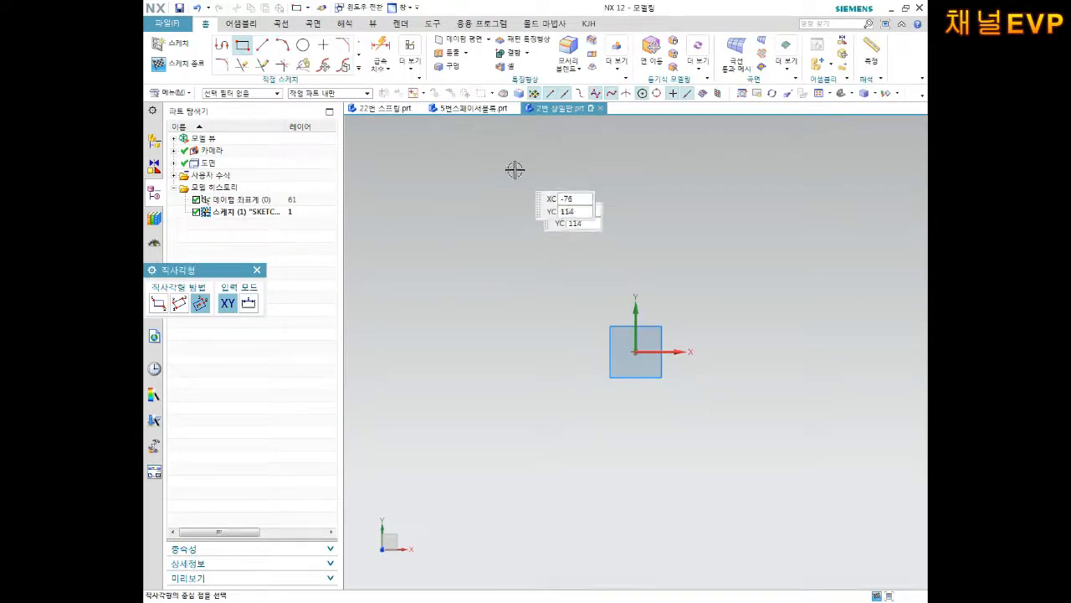
{"action": "left_click_drag", "start_coordinate": [216, 274], "coordinate": [505, 193]}
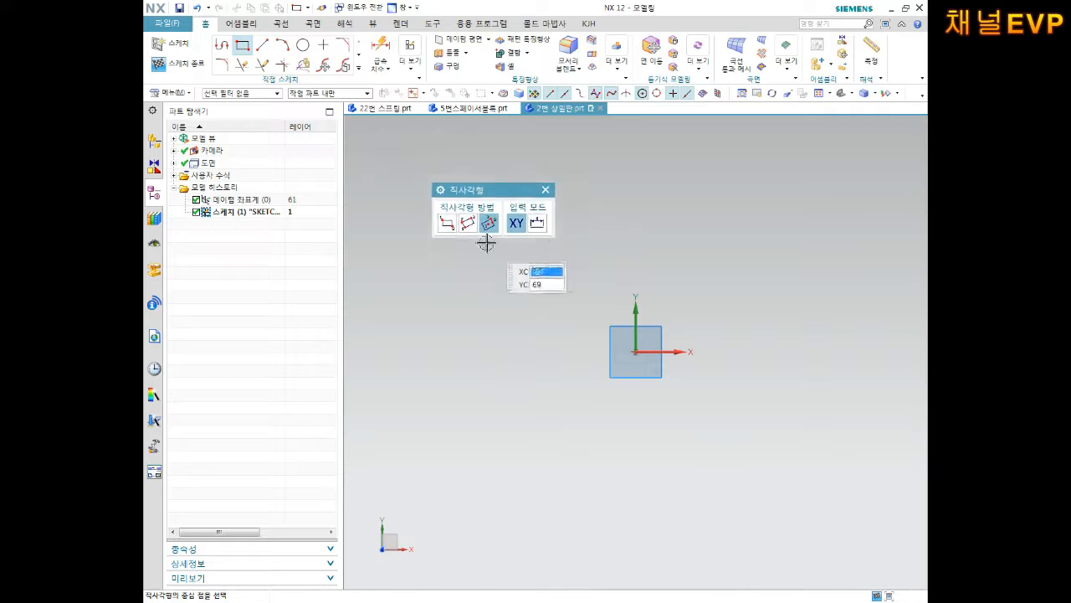
{"action": "left_click", "coordinate": [636, 351]}
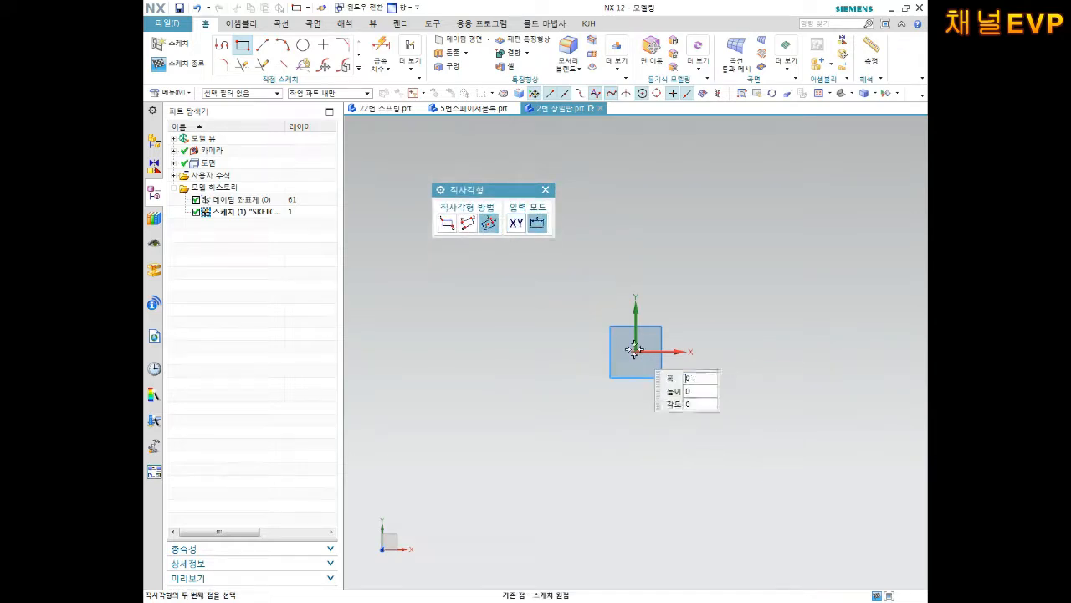
{"action": "left_click", "coordinate": [803, 351]}
{"action": "left_click", "coordinate": [715, 148]}
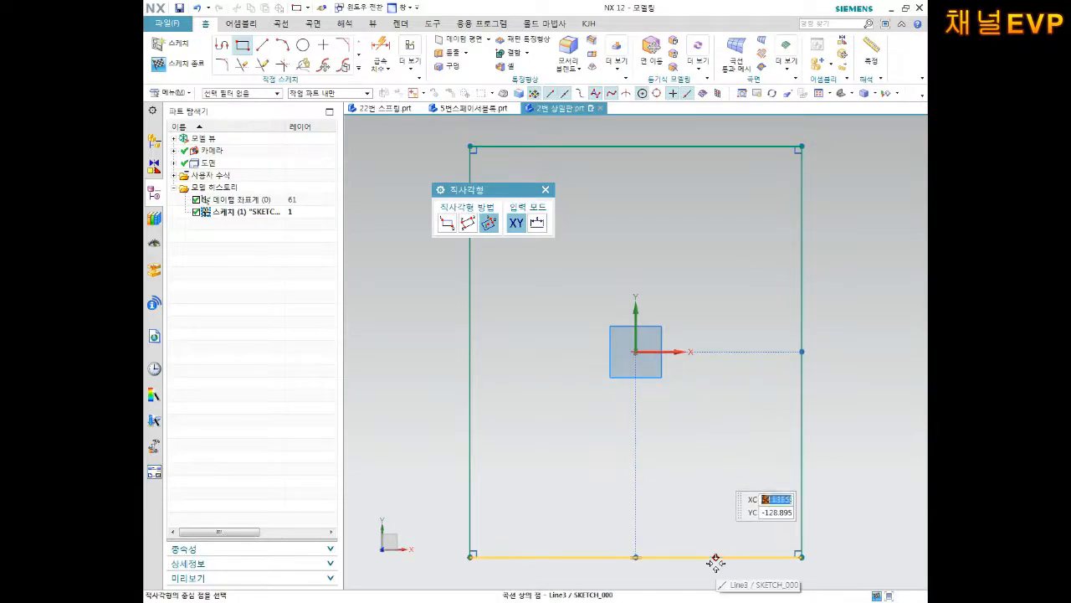
{"action": "key", "text": "ctrl+q"}
{"action": "scroll", "coordinate": [675, 397], "scroll_direction": "down", "scroll_amount": 3}
{"action": "mouse_move", "coordinate": [675, 396]}
{"action": "middle_mouse_down"}
{"action": "mouse_move", "coordinate": [673, 291]}
{"action": "mouse_move", "coordinate": [678, 338]}
{"action": "middle_mouse_up"}
{"action": "right_click", "coordinate": [653, 175]}
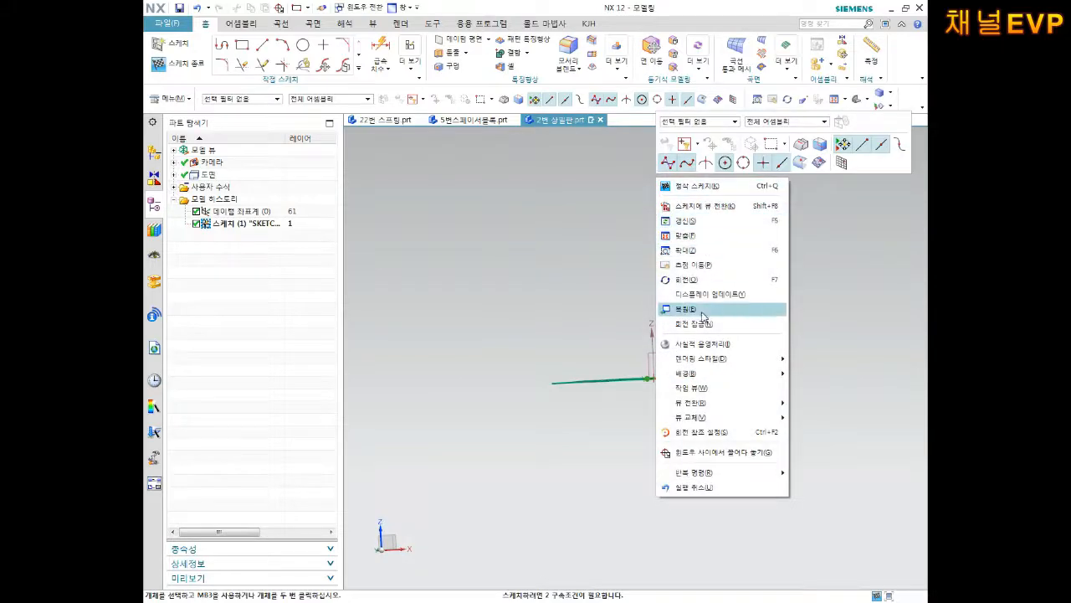
{"action": "left_click", "coordinate": [730, 206]}
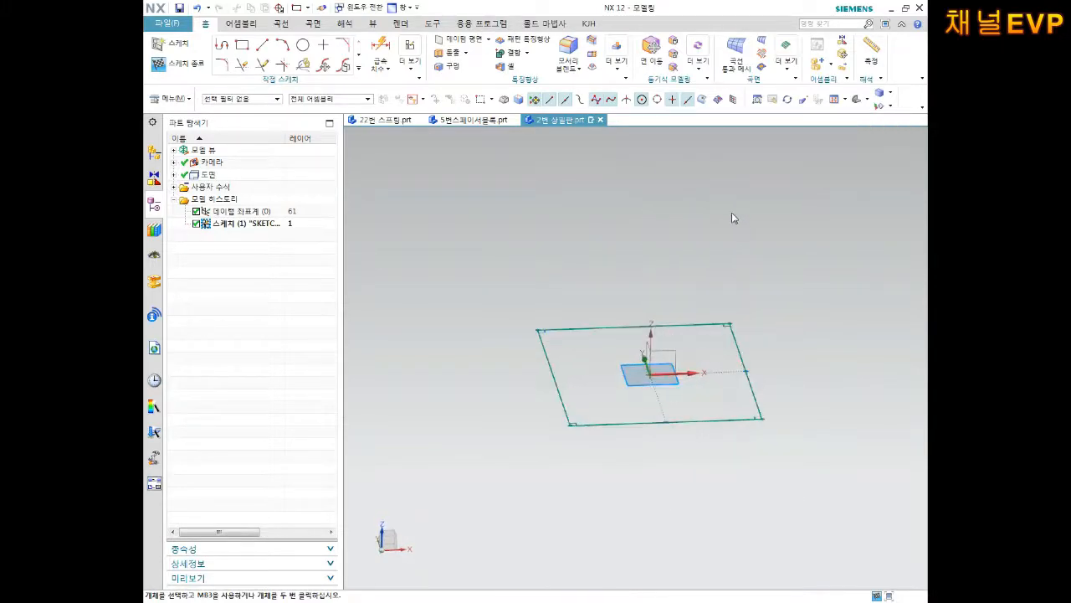
Switch to AutoCAD and place a vertical linear dimension along the outer red plate's right edge in the assembly plan view
{"action": "mouse_move", "coordinate": [503, 601]}
{"action": "left_click", "coordinate": [569, 514]}
{"action": "scroll", "coordinate": [731, 271], "scroll_direction": "down", "scroll_amount": 4}
{"action": "middle_click_drag", "start_coordinate": [731, 271], "coordinate": [679, 405]}
{"action": "scroll", "coordinate": [686, 310], "scroll_direction": "down", "scroll_amount": 2}
{"action": "middle_click_drag", "start_coordinate": [687, 310], "coordinate": [674, 404]}
{"action": "middle_click_drag", "start_coordinate": [671, 231], "coordinate": [561, 240]}
{"action": "scroll", "coordinate": [720, 326], "scroll_direction": "up", "scroll_amount": 6}
{"action": "mouse_move", "coordinate": [726, 276]}
{"action": "middle_mouse_down"}
{"action": "mouse_move", "coordinate": [708, 293]}
{"action": "mouse_move", "coordinate": [708, 285]}
{"action": "mouse_move", "coordinate": [667, 283]}
{"action": "middle_mouse_up"}
{"action": "key", "text": "Escape"}
{"action": "key", "text": "Escape"}
{"action": "type", "text": "dli"}
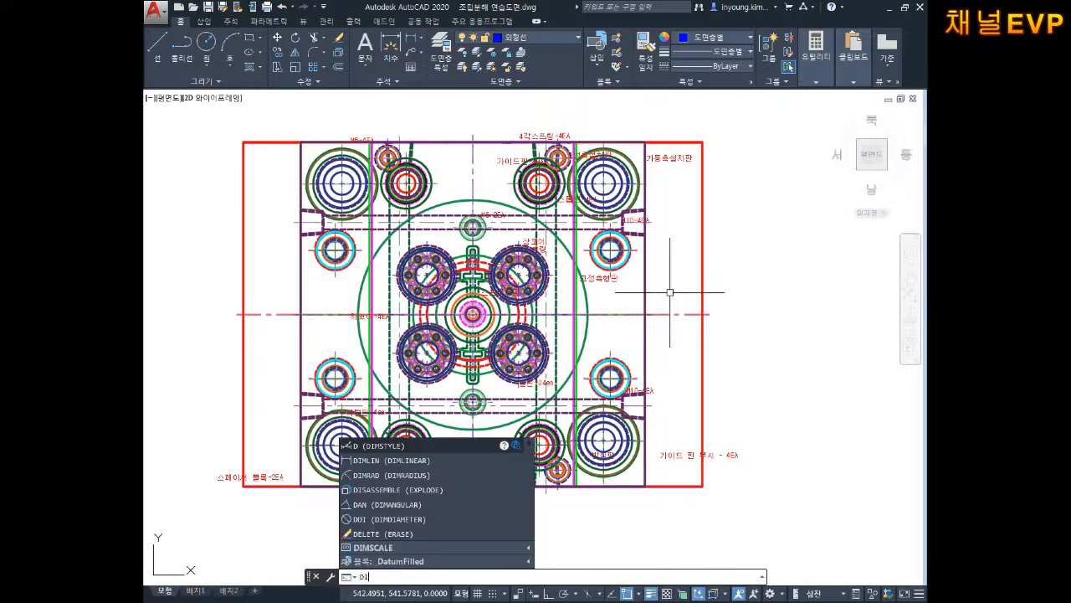
{"action": "key", "text": "Return"}
{"action": "left_click", "coordinate": [703, 142]}
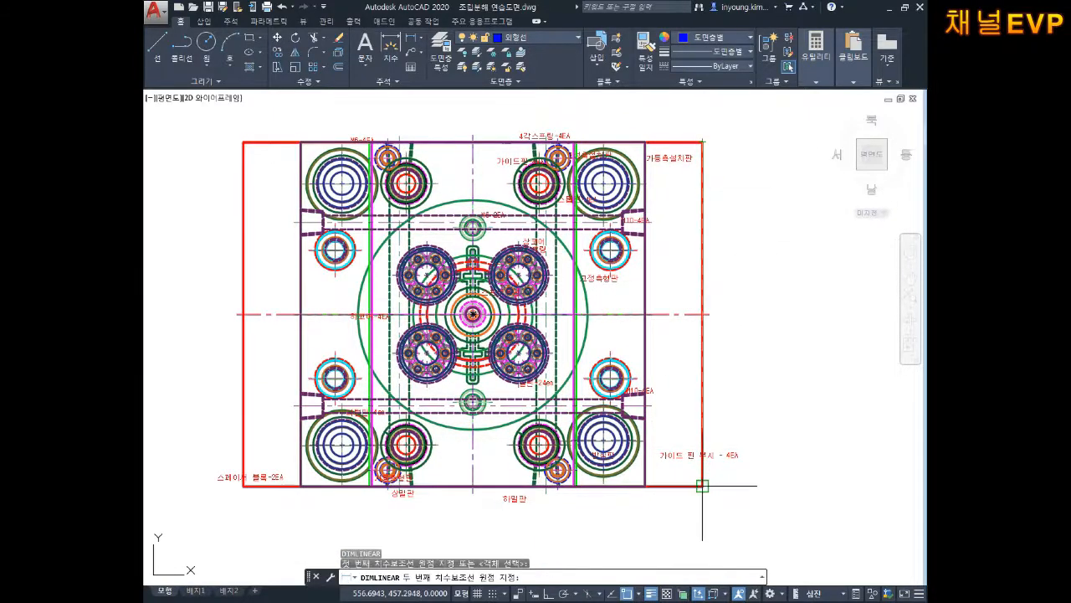
{"action": "left_click", "coordinate": [702, 485]}
{"action": "left_click", "coordinate": [805, 320]}
Correct the vertical dimension by moving its upper extension-line origin onto the outer red plate's corner
{"action": "scroll", "coordinate": [801, 323], "scroll_direction": "up", "scroll_amount": 2}
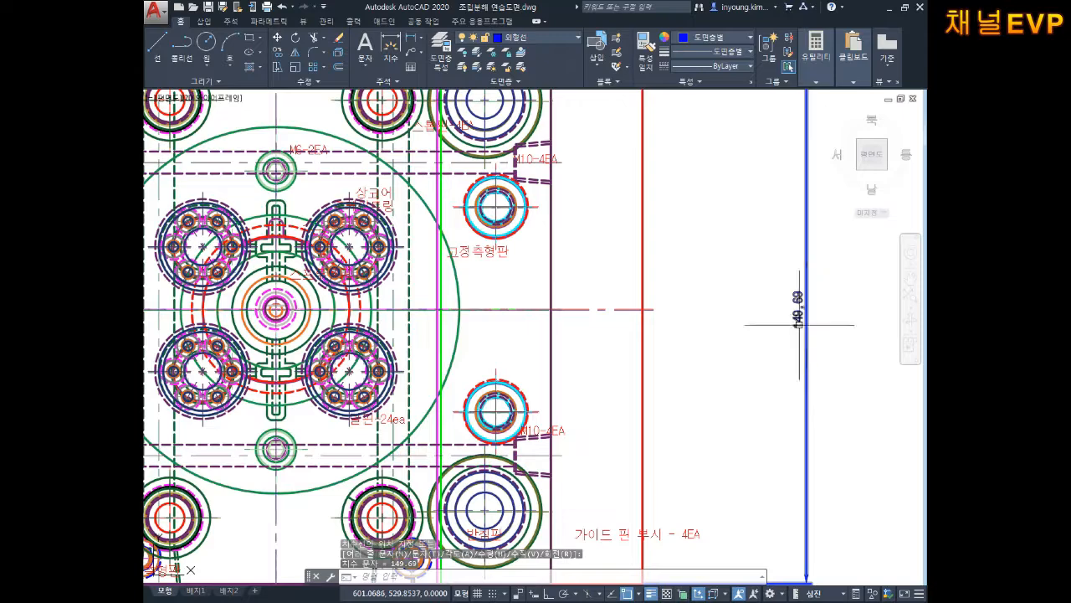
{"action": "scroll", "coordinate": [805, 316], "scroll_direction": "down", "scroll_amount": 5}
{"action": "scroll", "coordinate": [792, 333], "scroll_direction": "up", "scroll_amount": 5}
{"action": "middle_click_drag", "start_coordinate": [752, 352], "coordinate": [774, 302]}
{"action": "scroll", "coordinate": [627, 491], "scroll_direction": "up", "scroll_amount": 7}
{"action": "middle_click_drag", "start_coordinate": [705, 517], "coordinate": [664, 415]}
{"action": "key", "text": "Escape"}
{"action": "left_click", "coordinate": [753, 427]}
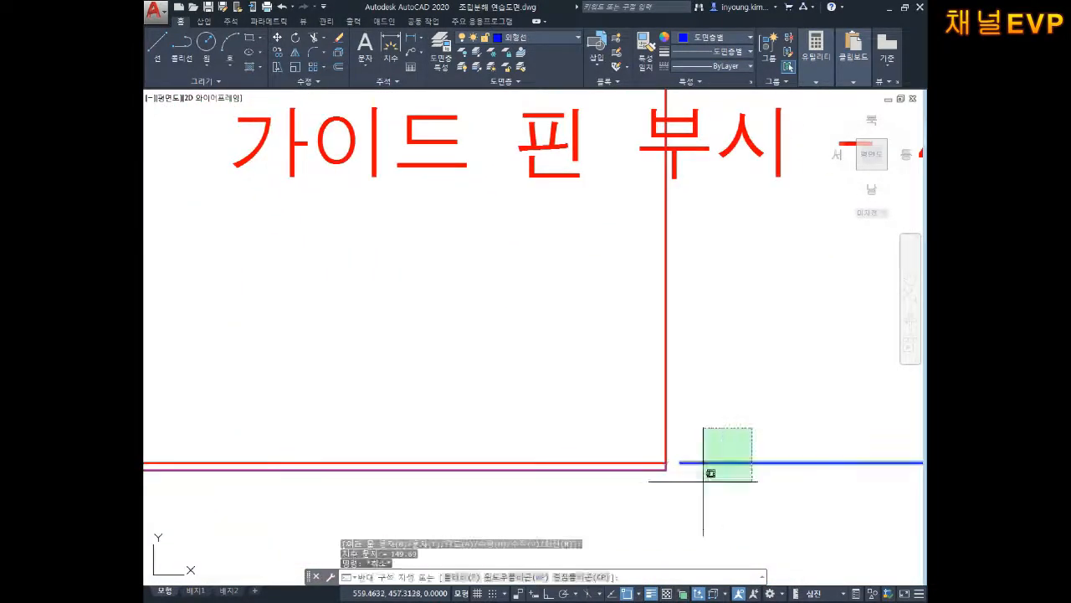
{"action": "left_click", "coordinate": [731, 466]}
{"action": "scroll", "coordinate": [690, 465], "scroll_direction": "up", "scroll_amount": 4}
{"action": "scroll", "coordinate": [687, 398], "scroll_direction": "down", "scroll_amount": 10}
{"action": "middle_click_drag", "start_coordinate": [699, 374], "coordinate": [659, 555]}
{"action": "scroll", "coordinate": [673, 232], "scroll_direction": "up", "scroll_amount": 10}
{"action": "middle_click_drag", "start_coordinate": [524, 308], "coordinate": [541, 310]}
{"action": "key", "text": "Escape"}
{"action": "left_click", "coordinate": [568, 272]}
{"action": "left_click", "coordinate": [524, 291]}
{"action": "left_click", "coordinate": [510, 295]}
{"action": "left_click", "coordinate": [510, 276]}
{"action": "key", "text": "Escape"}
Check the vertical plate dimension and examine the plate outlines in the assembly plan view
{"action": "scroll", "coordinate": [578, 321], "scroll_direction": "down", "scroll_amount": 12}
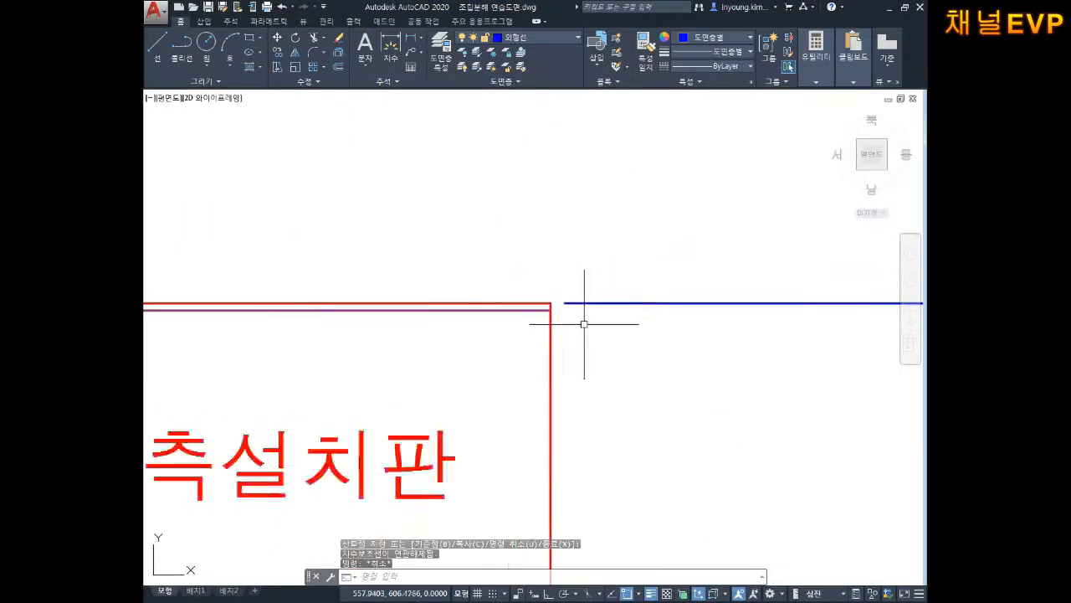
{"action": "middle_click_drag", "start_coordinate": [607, 247], "coordinate": [656, 198]}
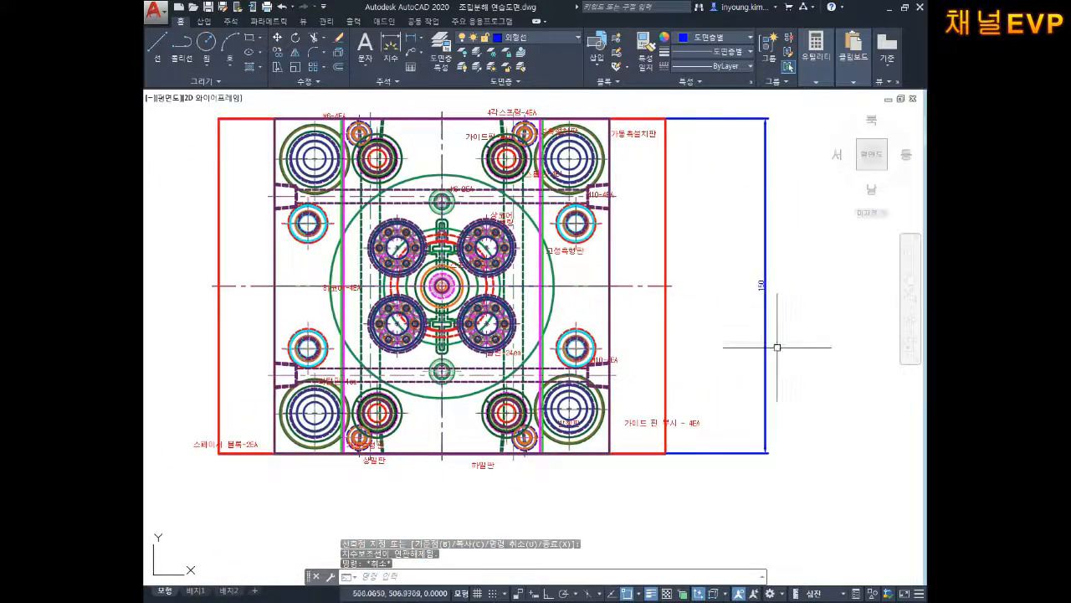
{"action": "scroll", "coordinate": [772, 277], "scroll_direction": "up", "scroll_amount": 5}
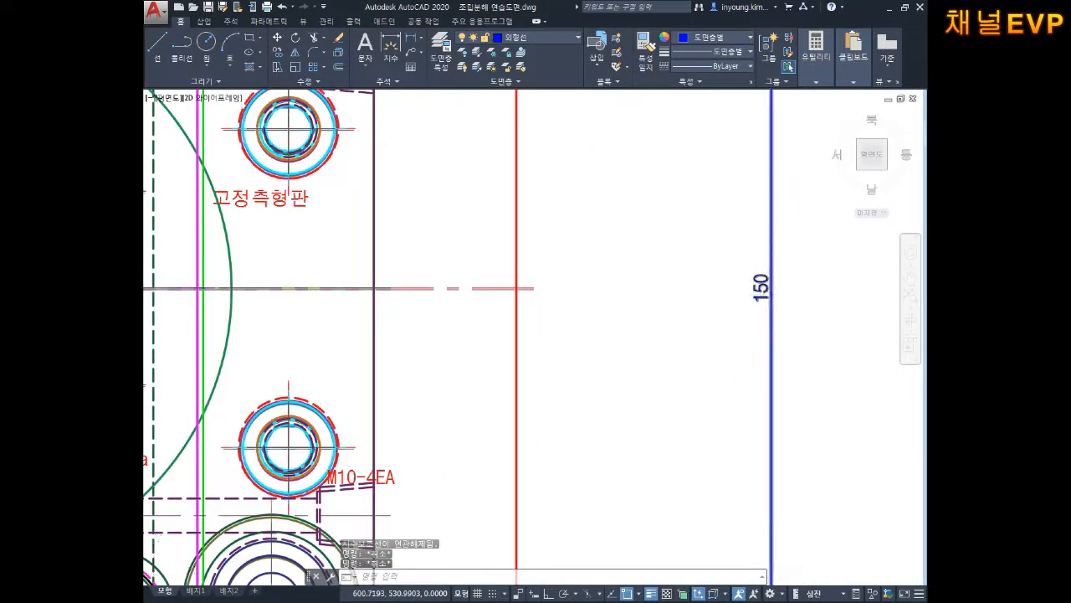
{"action": "scroll", "coordinate": [766, 268], "scroll_direction": "down", "scroll_amount": 6}
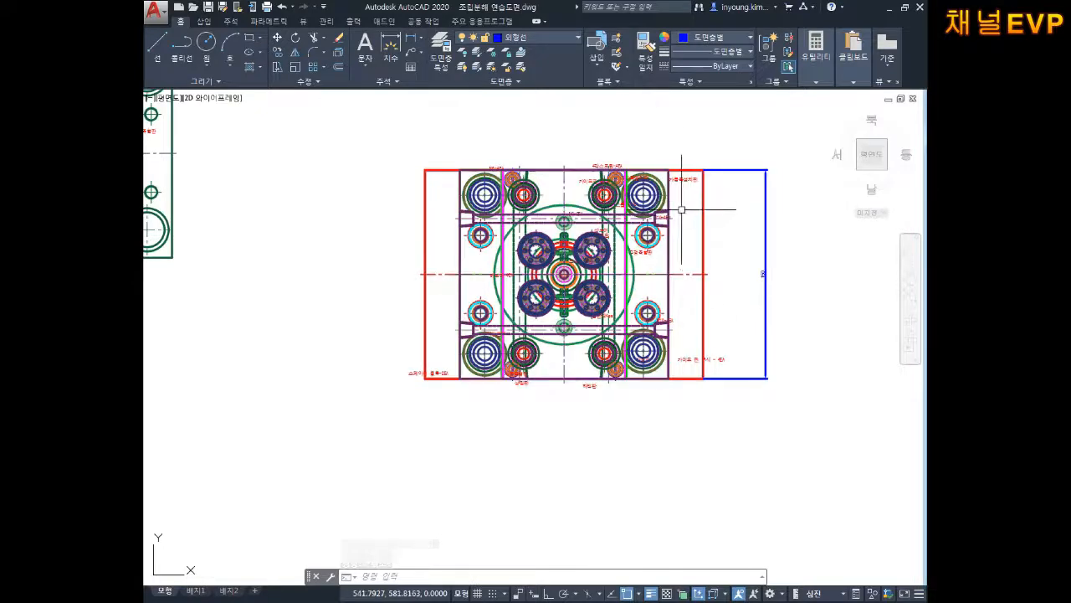
{"action": "middle_click_drag", "start_coordinate": [687, 192], "coordinate": [680, 231]}
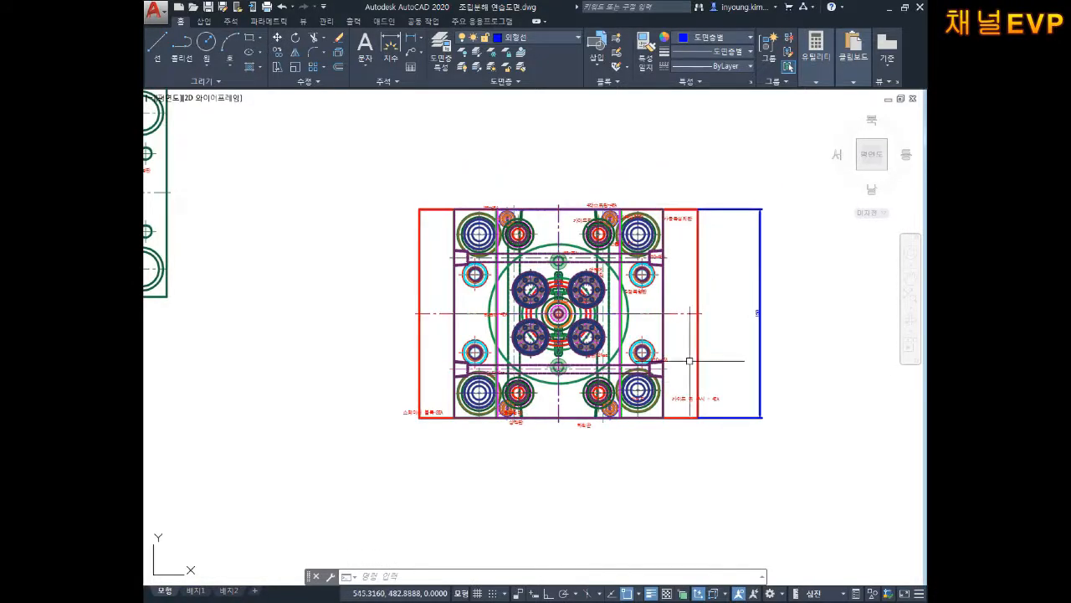
{"action": "scroll", "coordinate": [715, 257], "scroll_direction": "up", "scroll_amount": 3}
{"action": "scroll", "coordinate": [765, 282], "scroll_direction": "down", "scroll_amount": 5}
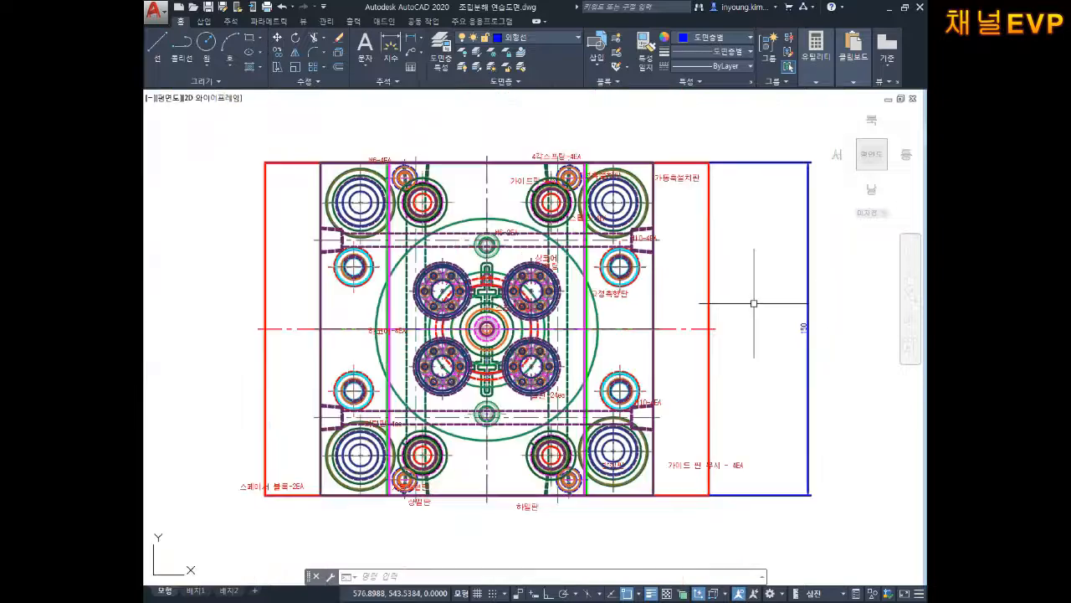
{"action": "middle_click_drag", "start_coordinate": [668, 332], "coordinate": [701, 293]}
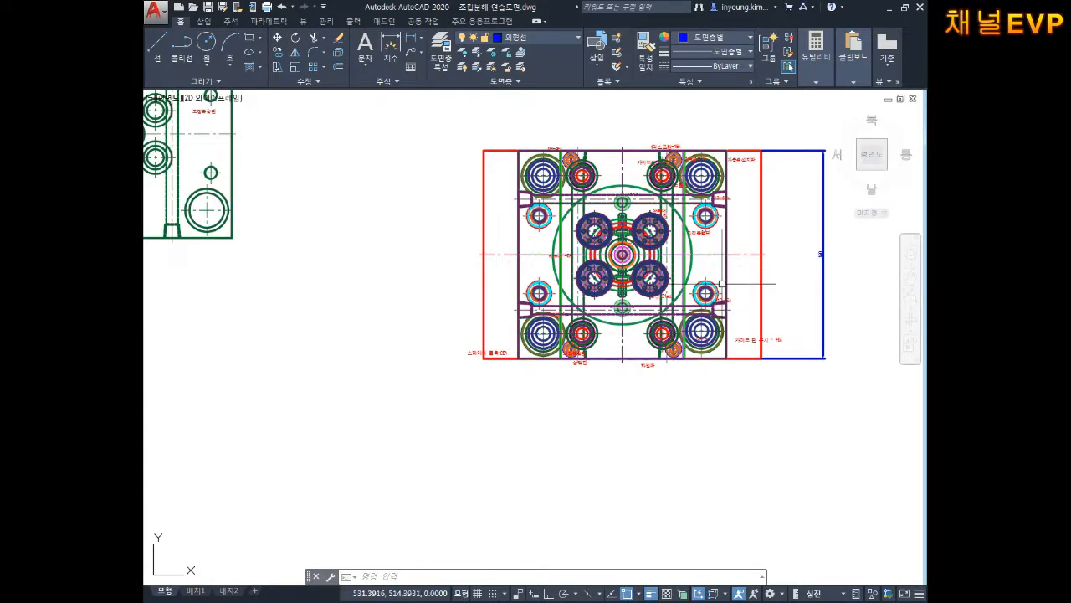
{"action": "scroll", "coordinate": [706, 280], "scroll_direction": "up", "scroll_amount": 4}
{"action": "scroll", "coordinate": [453, 535], "scroll_direction": "down", "scroll_amount": 4}
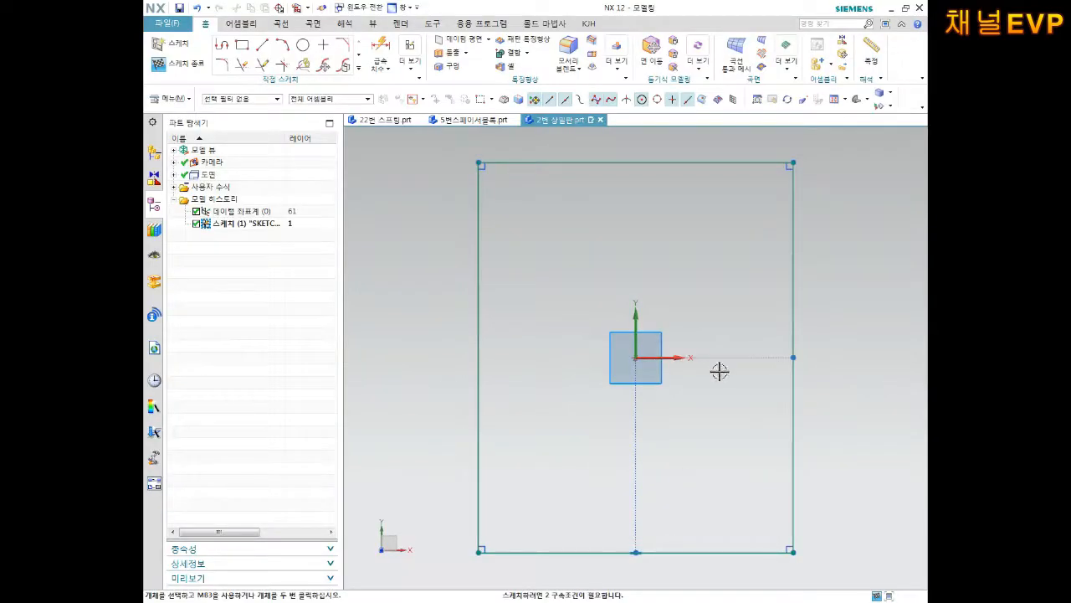
Return to NX and add a width dimension to the sketched rectangle, setting it to 88 mm
{"action": "key", "text": "d"}
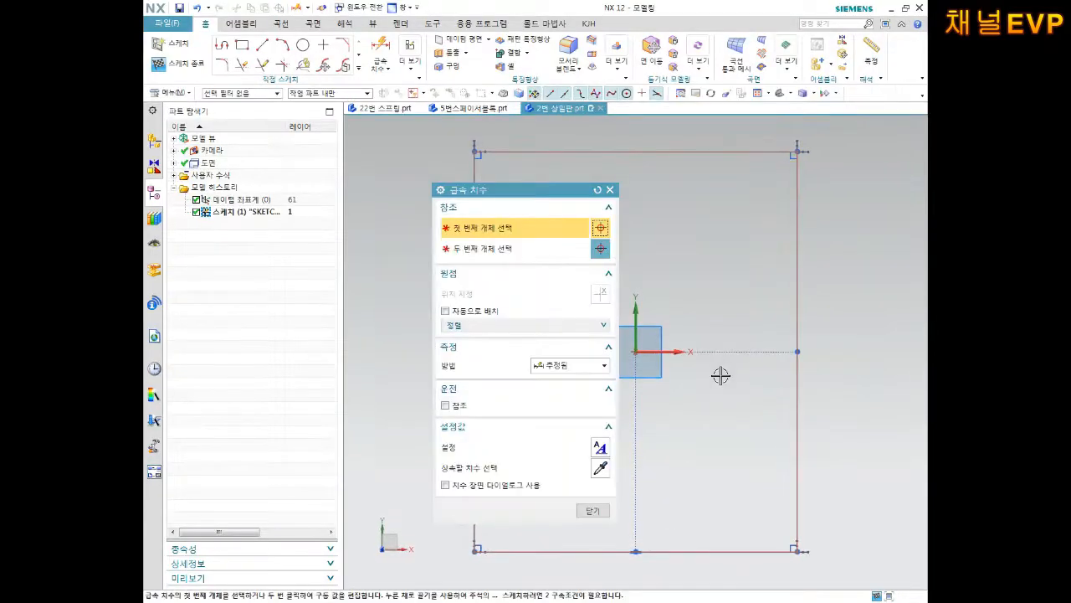
{"action": "left_click_drag", "start_coordinate": [543, 193], "coordinate": [212, 245]}
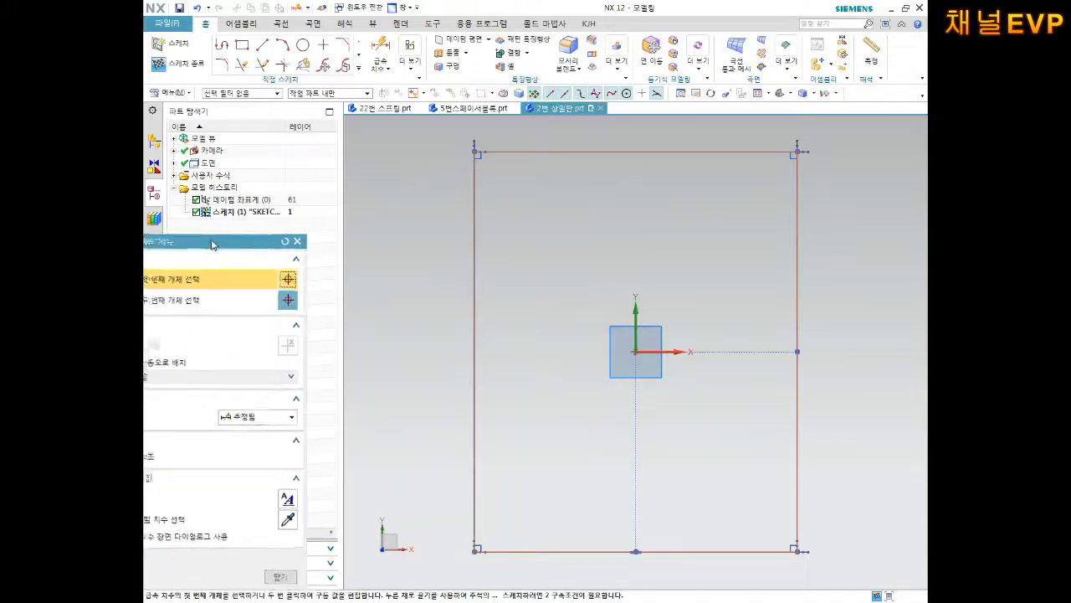
{"action": "left_click", "coordinate": [577, 552]}
{"action": "left_click", "coordinate": [577, 567]}
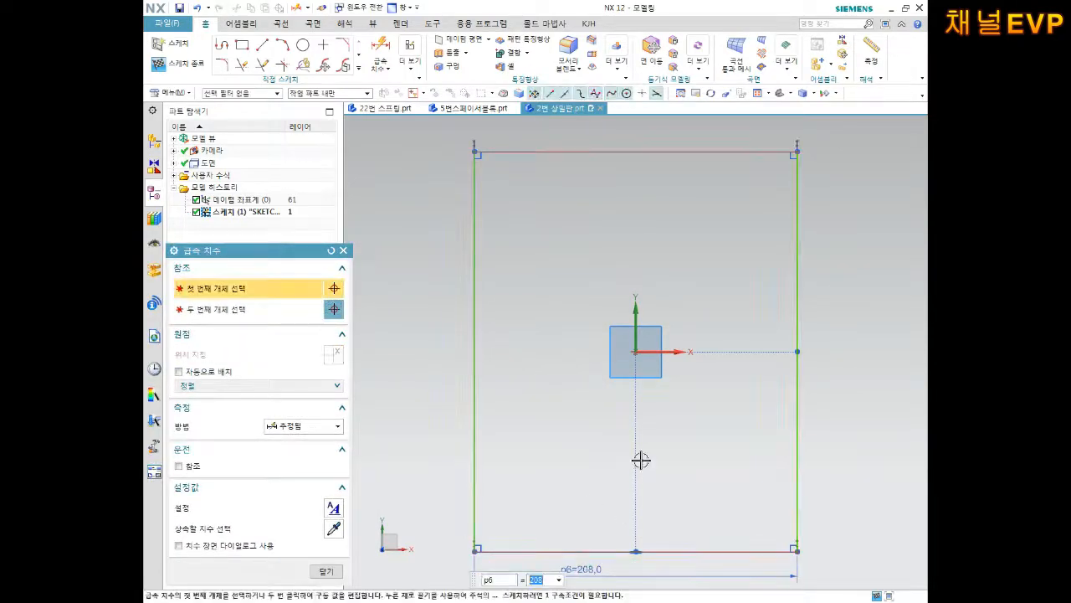
{"action": "type", "text": "88"}
{"action": "key", "text": "Return"}
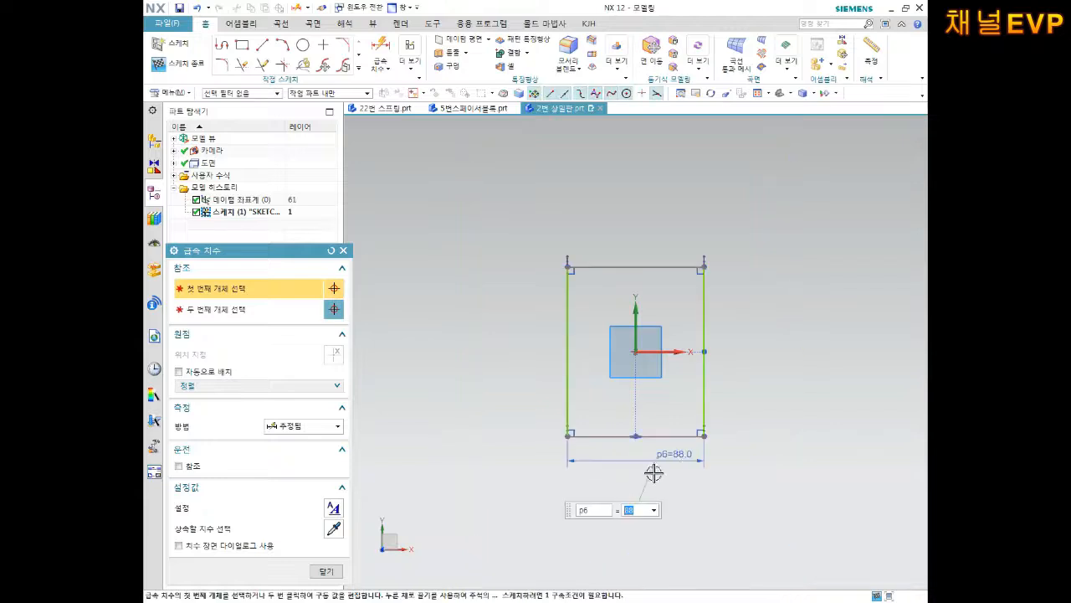
Add a height dimension to the sketched rectangle and set it to 150 mm
{"action": "left_click", "coordinate": [707, 400]}
{"action": "left_click", "coordinate": [757, 379]}
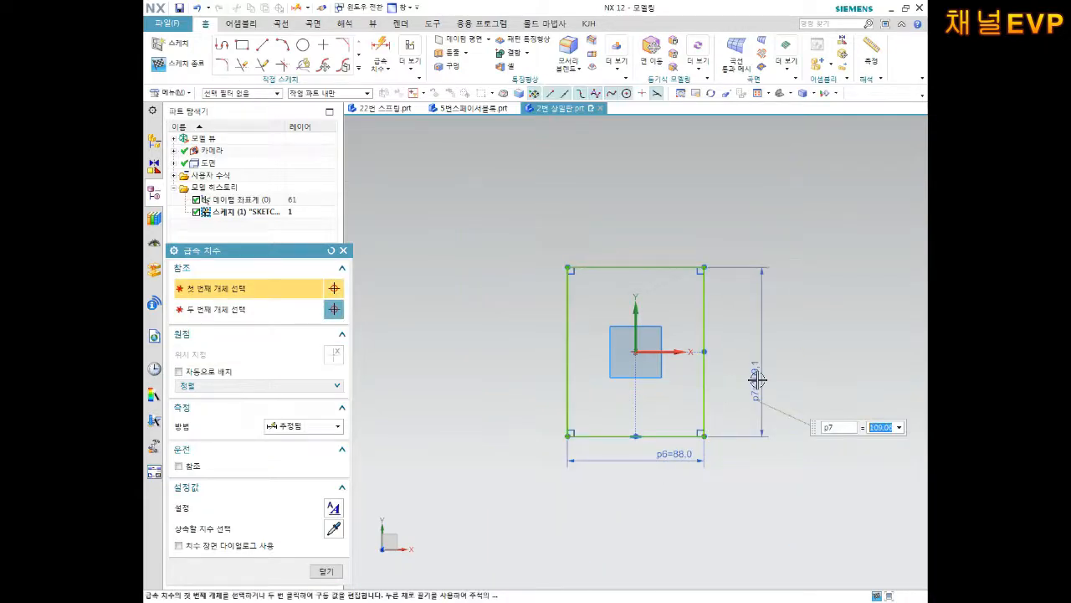
{"action": "type", "text": "150"}
{"action": "key", "text": "Return"}
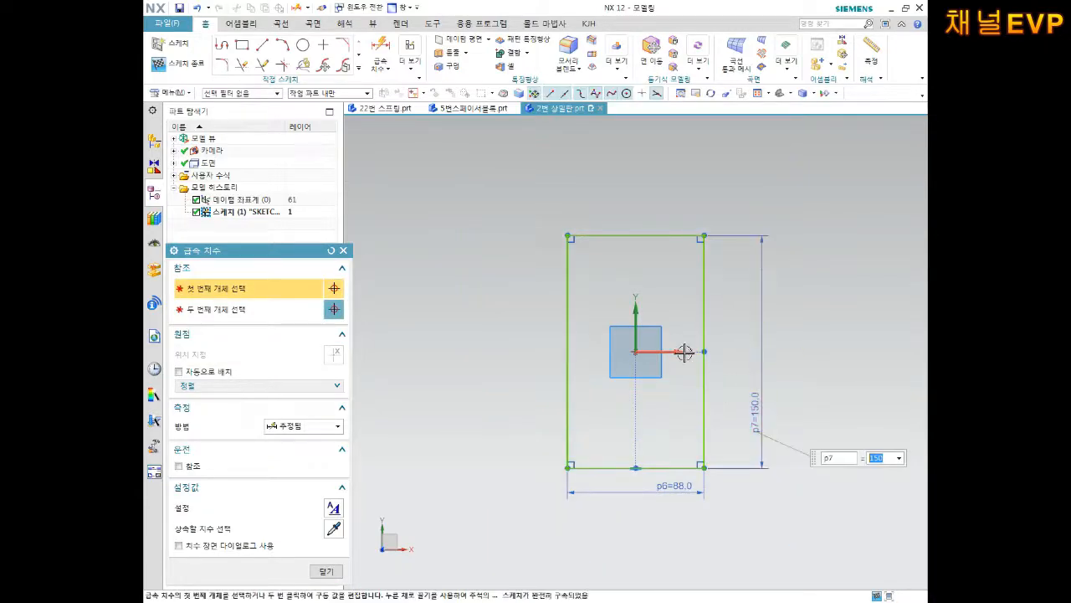
{"action": "key", "text": "Escape"}
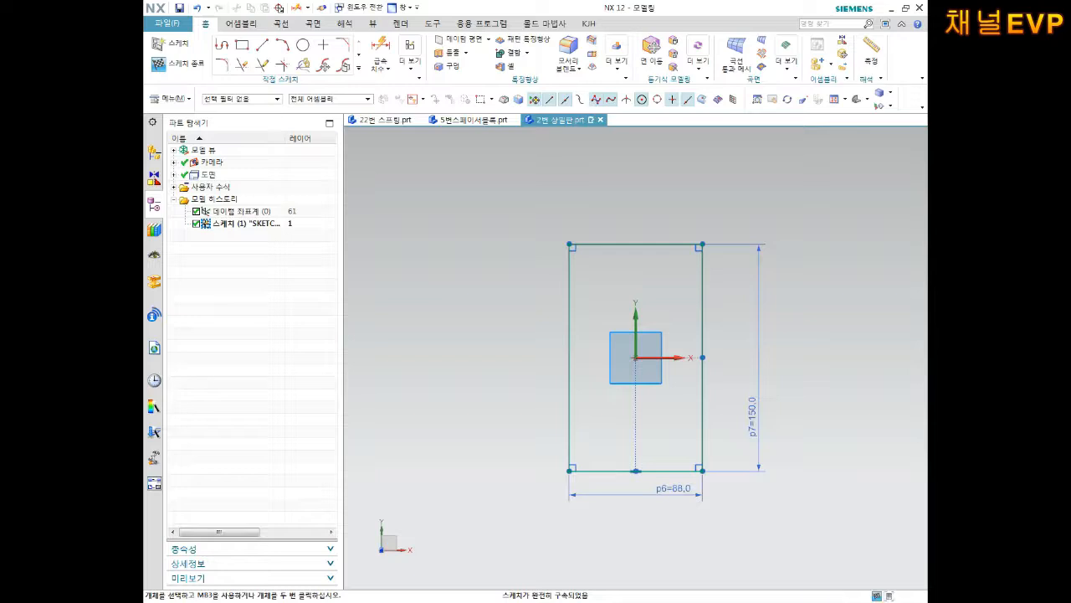
Finish the sketch and extrude the rectangle from 0 to 13 mm as the plate body
{"action": "left_click", "coordinate": [178, 63]}
{"action": "left_click", "coordinate": [275, 46]}
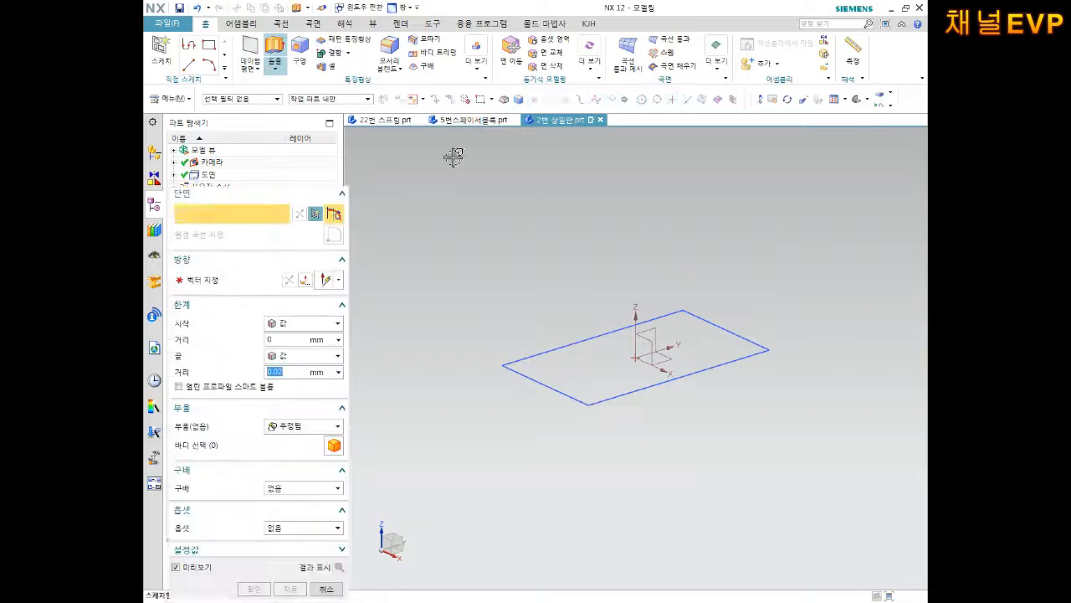
{"action": "left_click", "coordinate": [535, 354]}
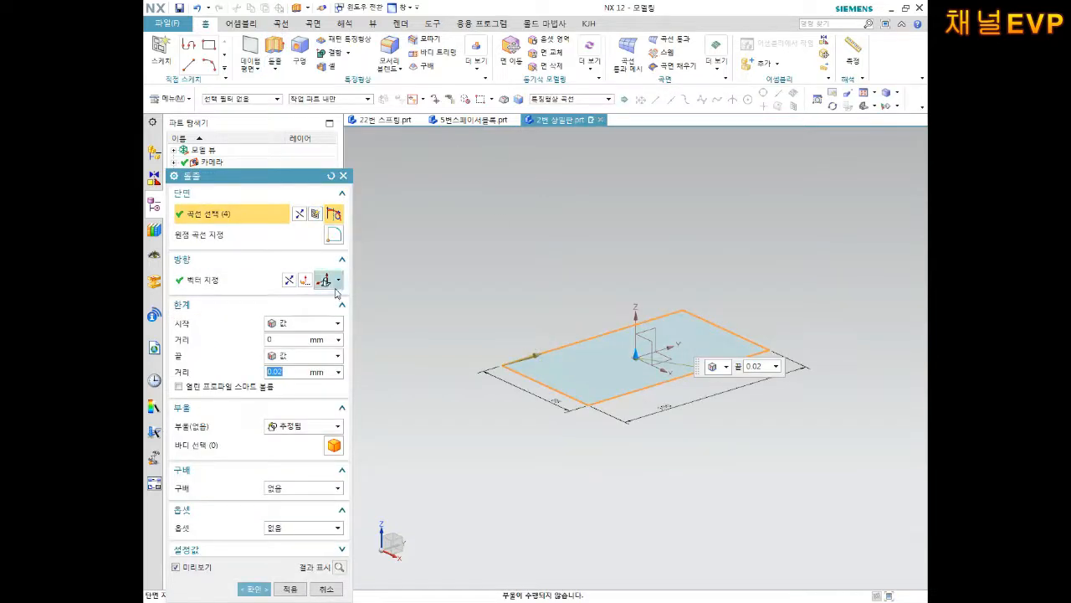
{"action": "type", "text": "13"}
{"action": "key", "text": "Return"}
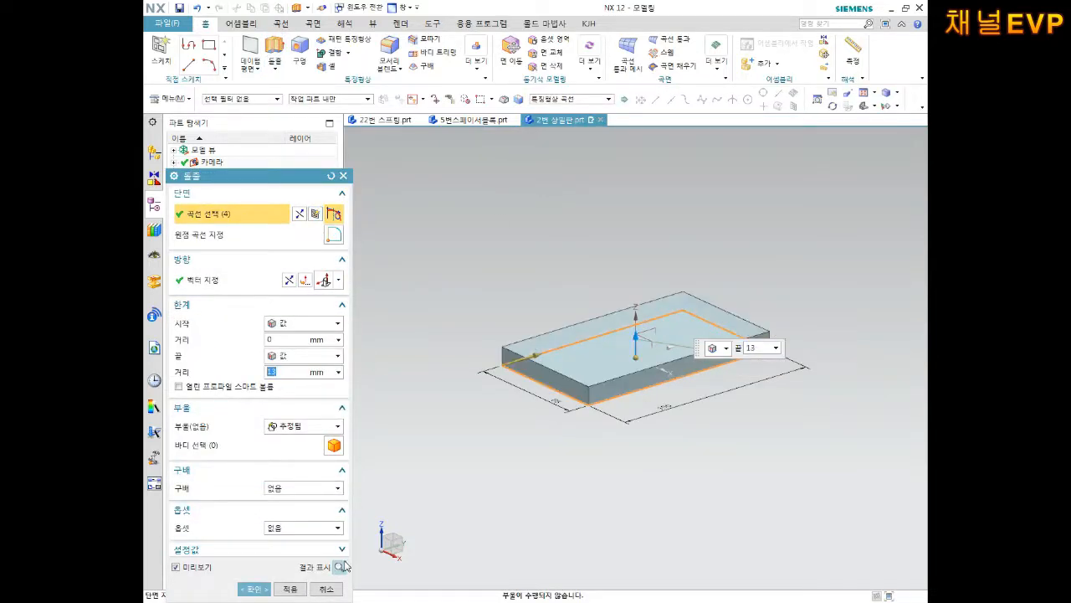
{"action": "left_click", "coordinate": [254, 589]}
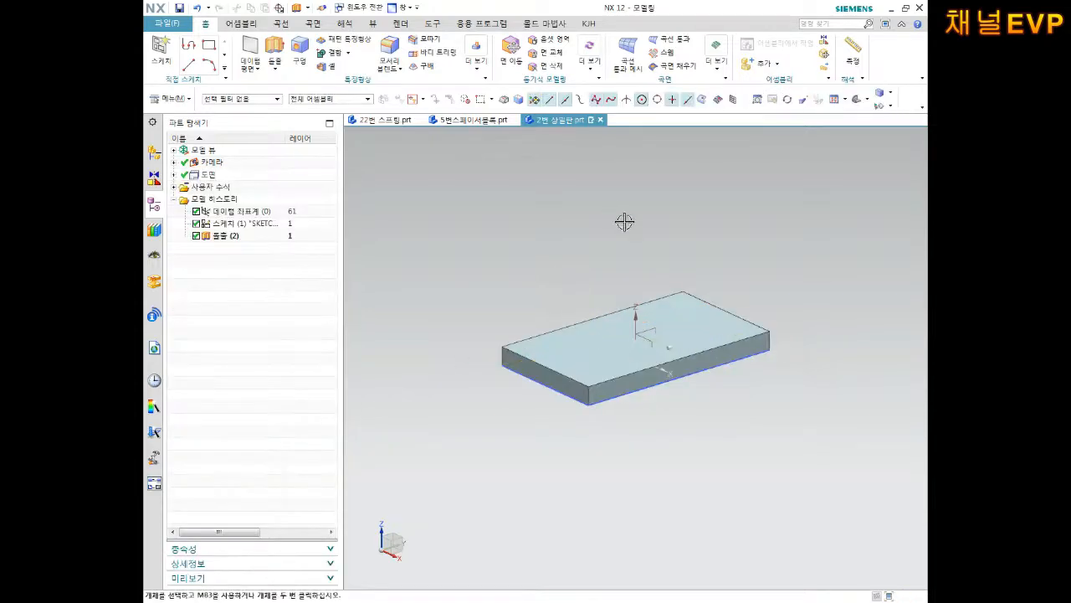
Chamfer one vertical corner edge of the plate symmetrically by 1 mm
{"action": "scroll", "coordinate": [624, 352], "scroll_direction": "up", "scroll_amount": 2}
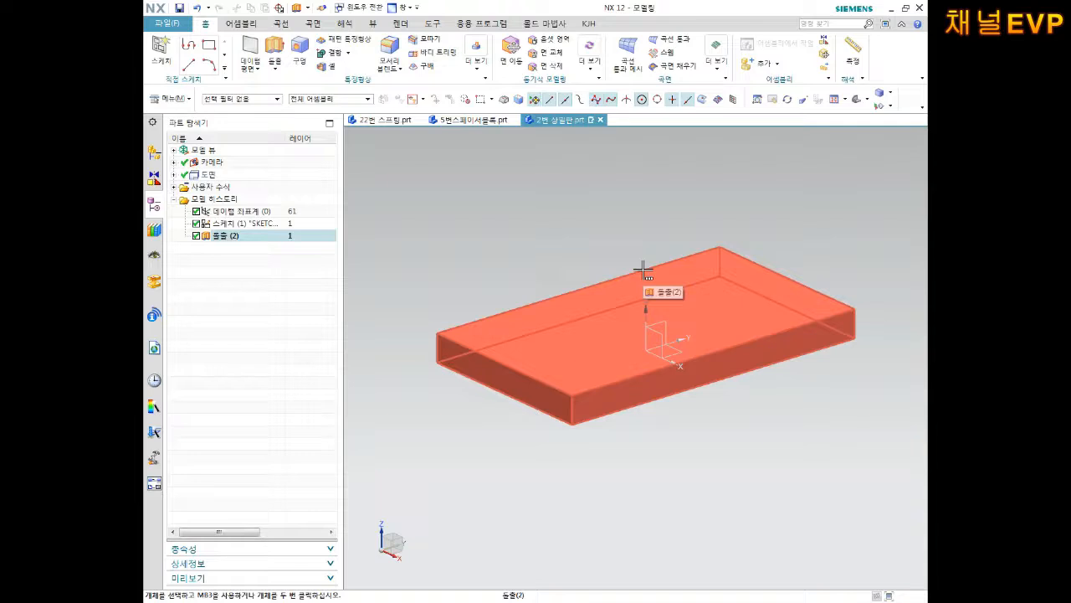
{"action": "middle_click_drag", "start_coordinate": [674, 290], "coordinate": [653, 444]}
{"action": "scroll", "coordinate": [657, 410], "scroll_direction": "up", "scroll_amount": 3}
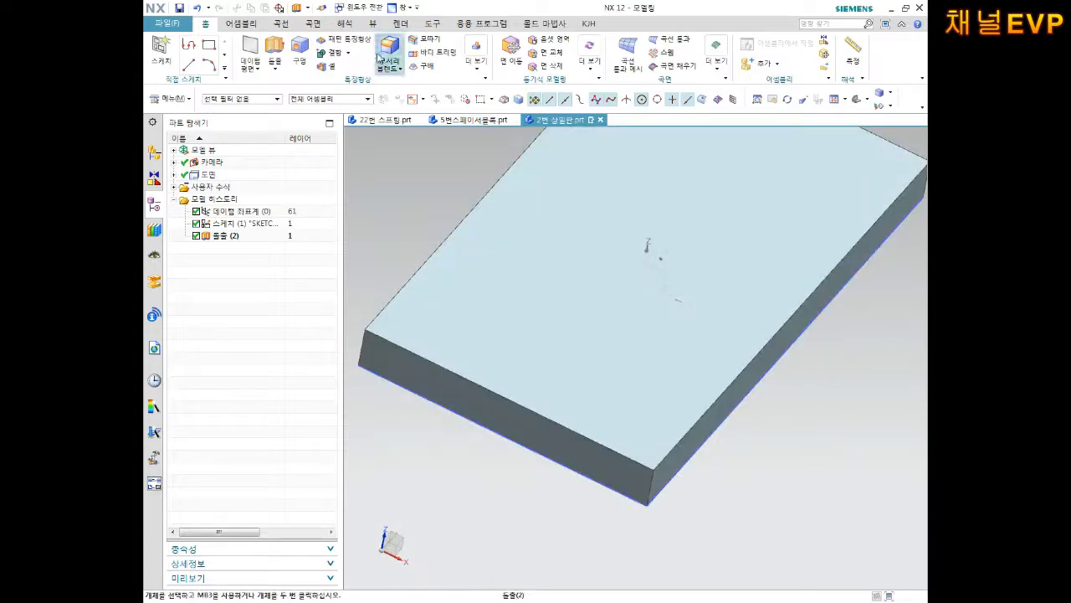
{"action": "left_click", "coordinate": [427, 40]}
{"action": "key", "text": "Escape"}
{"action": "left_click", "coordinate": [868, 101]}
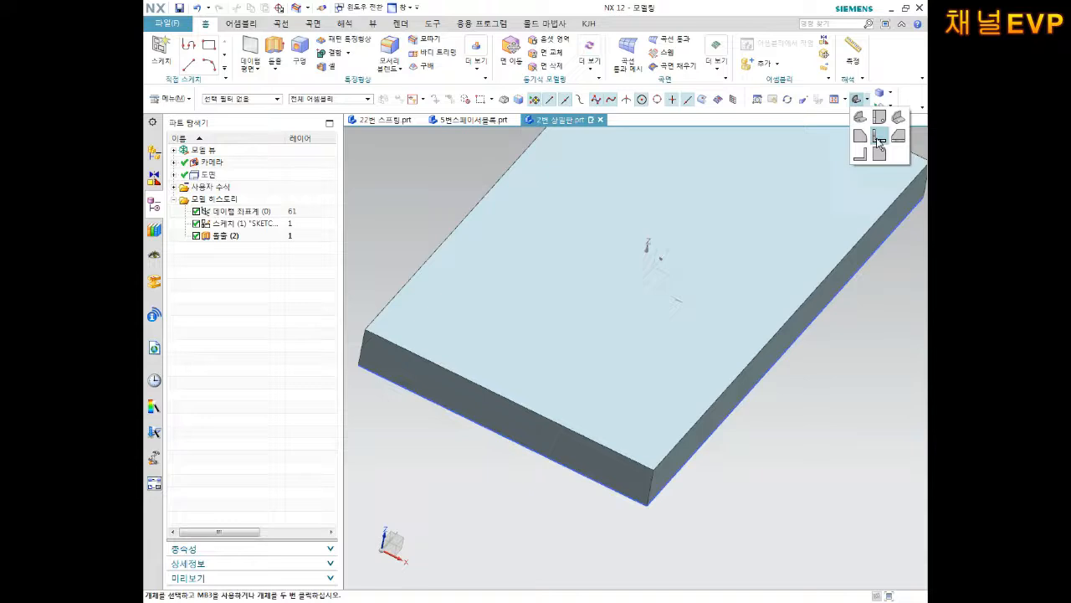
{"action": "left_click", "coordinate": [879, 141]}
{"action": "scroll", "coordinate": [796, 335], "scroll_direction": "down", "scroll_amount": 2}
{"action": "scroll", "coordinate": [710, 437], "scroll_direction": "up", "scroll_amount": 2}
{"action": "middle_click_drag", "start_coordinate": [711, 438], "coordinate": [715, 306], "text": "shift"}
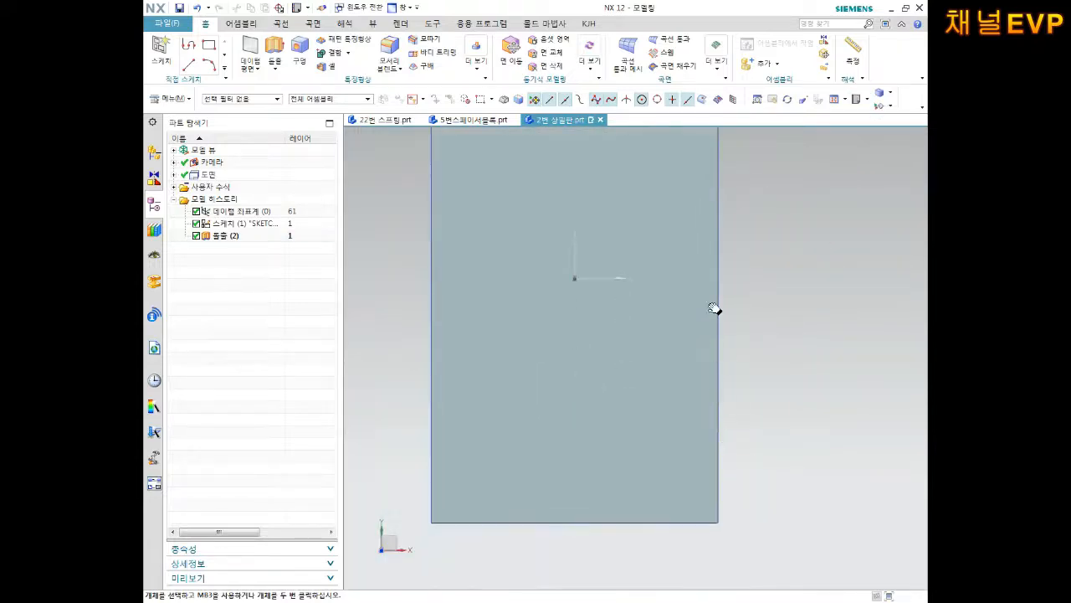
{"action": "middle_click_drag", "start_coordinate": [713, 519], "coordinate": [712, 373]}
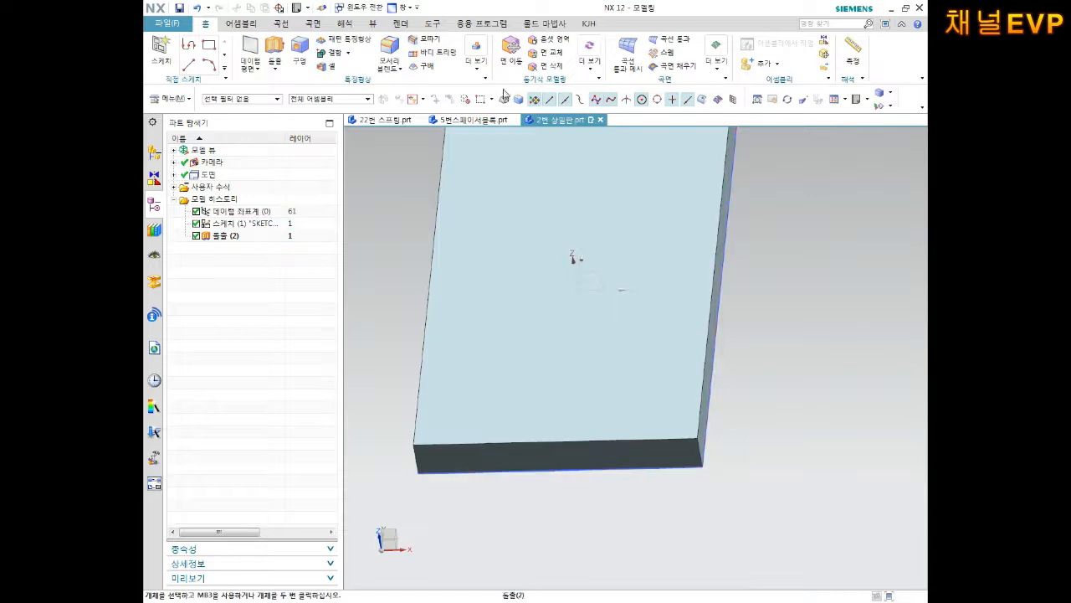
{"action": "left_click", "coordinate": [389, 50]}
{"action": "scroll", "coordinate": [712, 427], "scroll_direction": "down", "scroll_amount": 2}
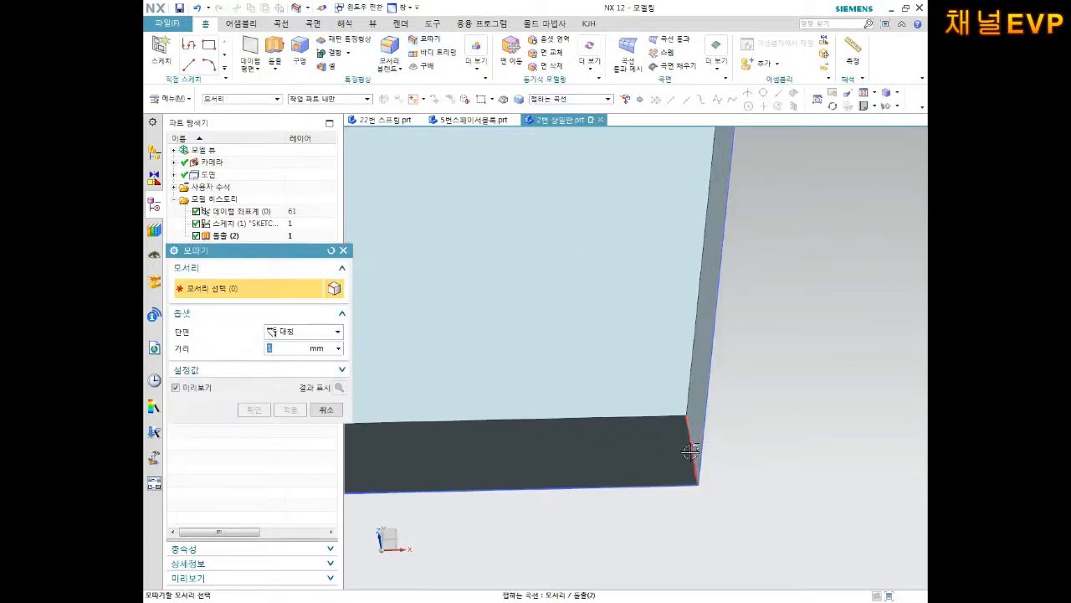
{"action": "left_click", "coordinate": [680, 472]}
{"action": "left_click", "coordinate": [254, 410]}
Orient the view to face the underside of the plate
{"action": "middle_click_drag", "start_coordinate": [712, 418], "coordinate": [731, 438]}
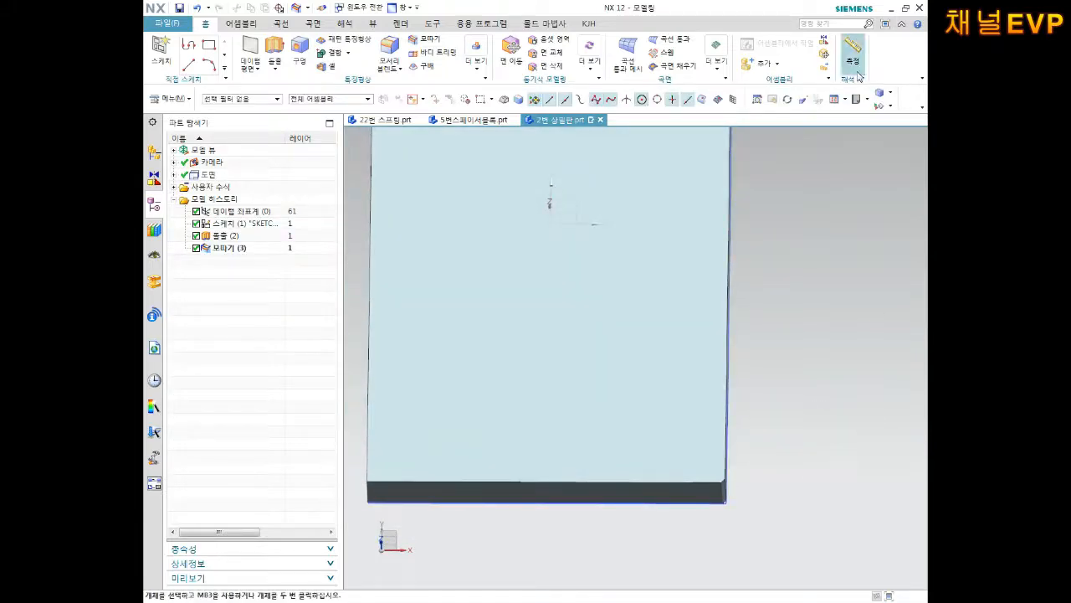
{"action": "left_click", "coordinate": [876, 104]}
{"action": "left_click", "coordinate": [878, 156]}
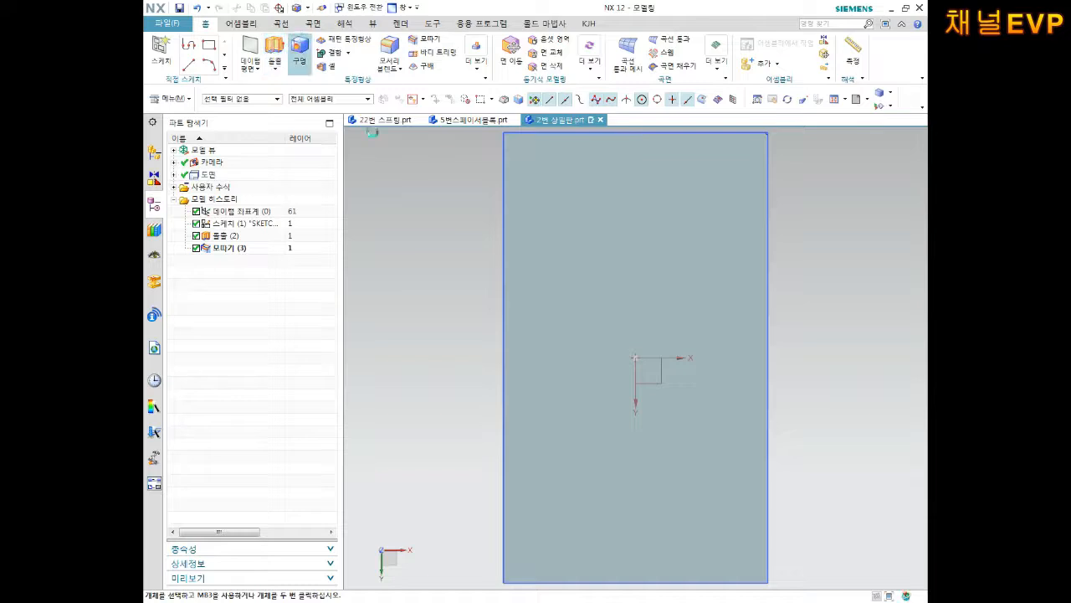
{"action": "left_click", "coordinate": [635, 357]}
{"action": "scroll", "coordinate": [642, 356], "scroll_direction": "up", "scroll_amount": 5}
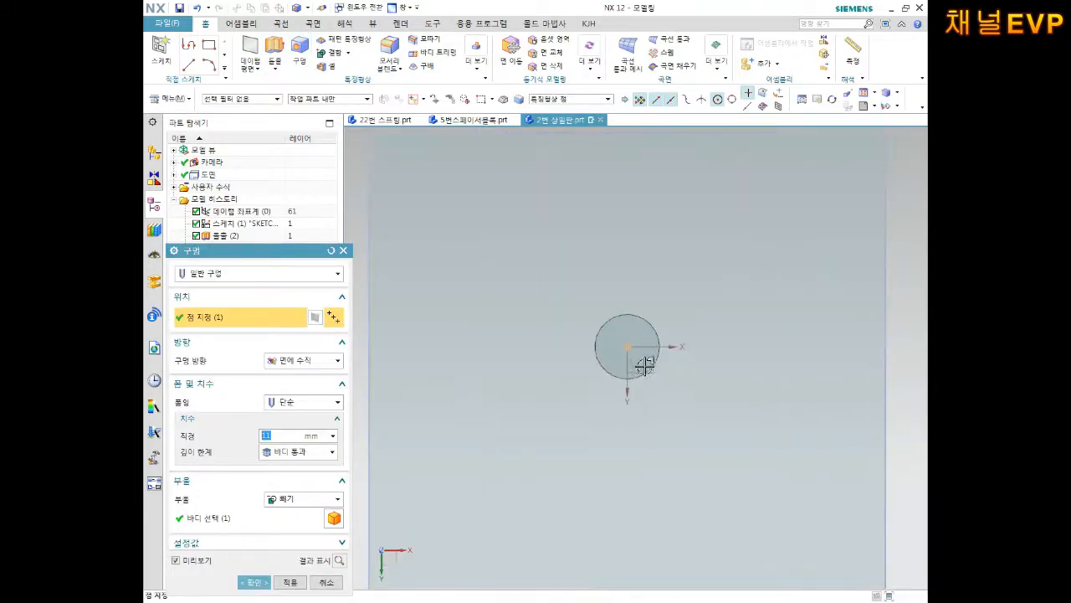
{"action": "middle_click", "coordinate": [578, 344]}
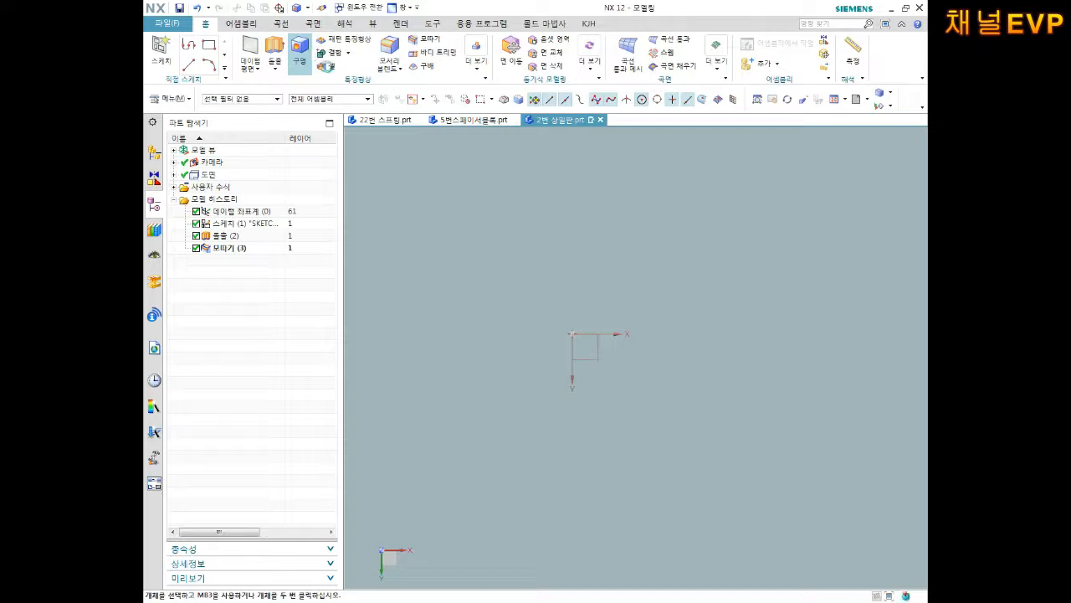
Place a through-body general hole at the origin on the plate's underside and change its form to counterbore
{"action": "left_click", "coordinate": [299, 51]}
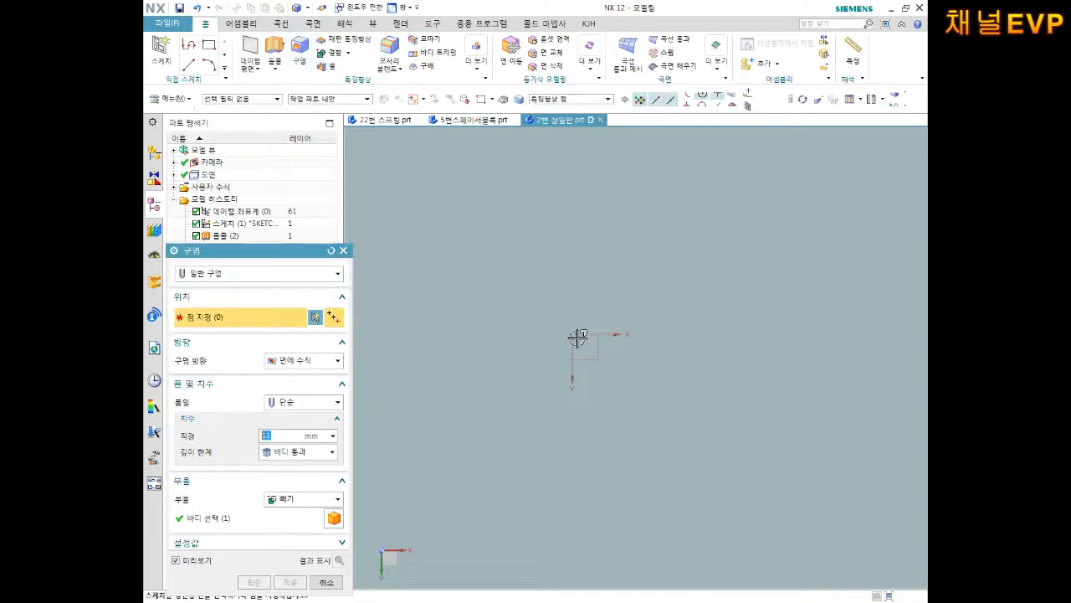
{"action": "left_click", "coordinate": [572, 334]}
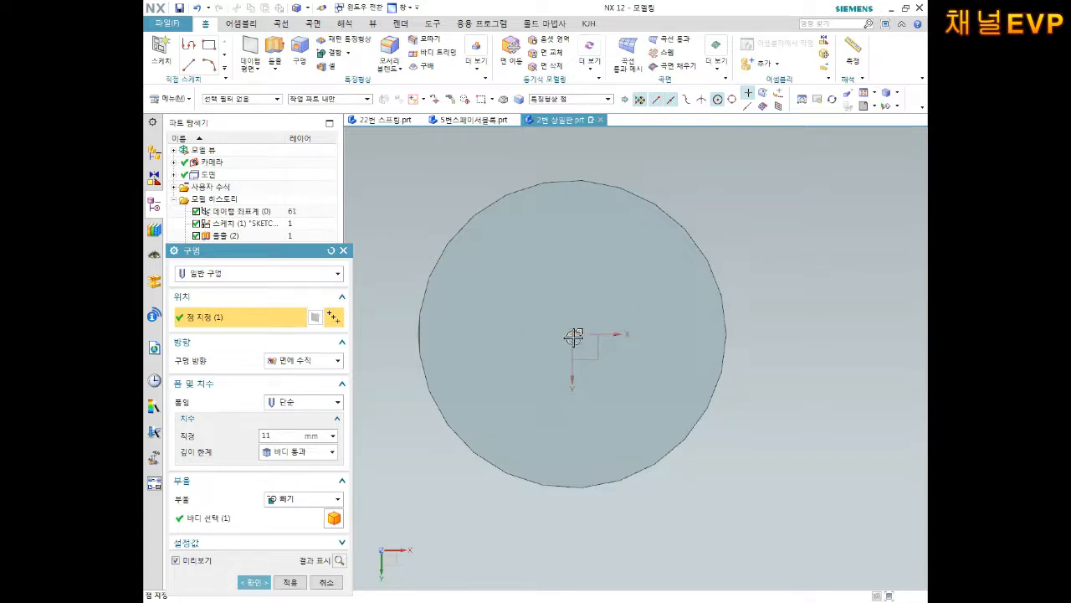
{"action": "scroll", "coordinate": [584, 319], "scroll_direction": "down", "scroll_amount": 3}
{"action": "middle_click_drag", "start_coordinate": [583, 318], "coordinate": [561, 332]}
{"action": "scroll", "coordinate": [559, 333], "scroll_direction": "down", "scroll_amount": 8}
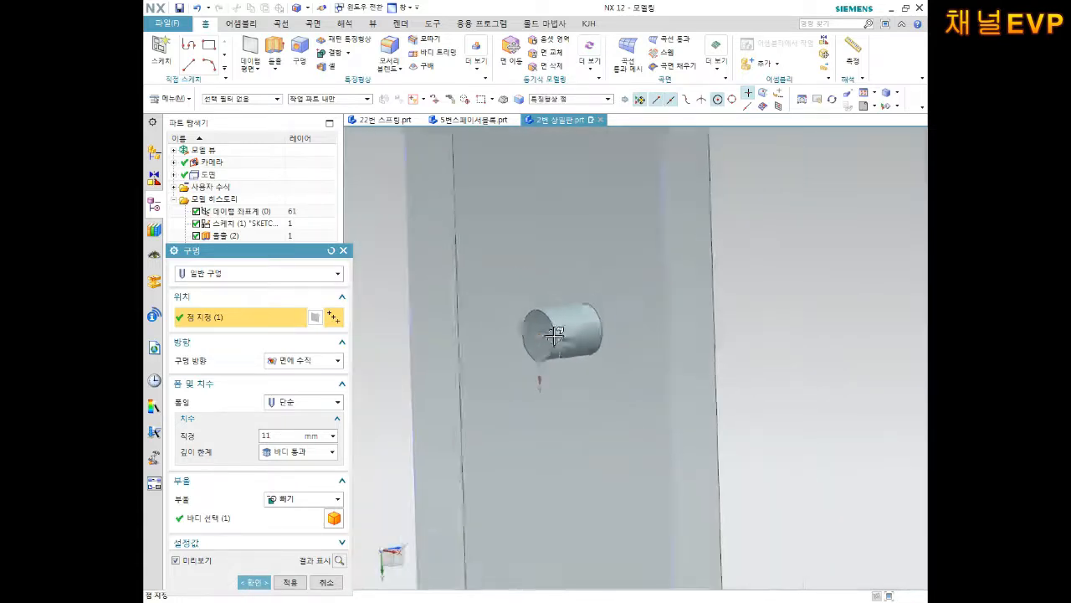
{"action": "scroll", "coordinate": [559, 333], "scroll_direction": "up", "scroll_amount": 6}
{"action": "middle_click_drag", "start_coordinate": [584, 349], "coordinate": [609, 317]}
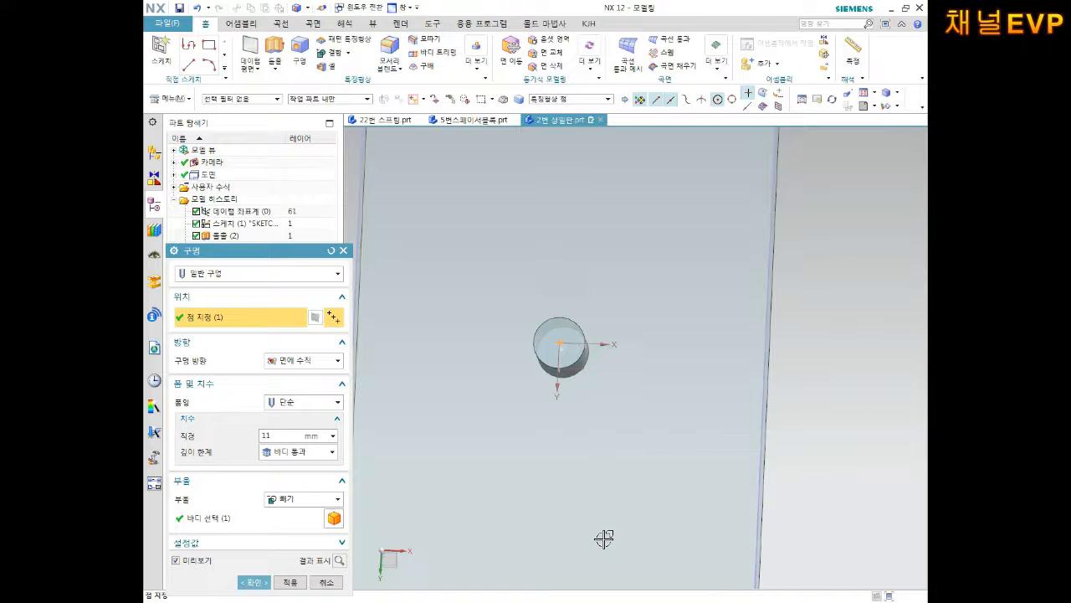
{"action": "left_click", "coordinate": [274, 275]}
{"action": "left_click", "coordinate": [271, 280]}
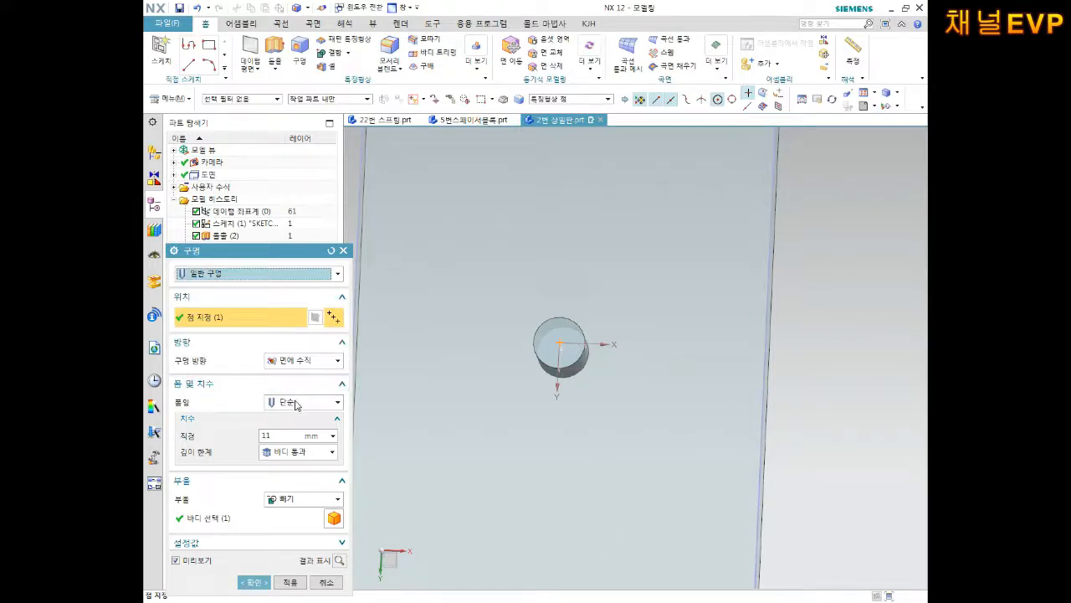
{"action": "left_click", "coordinate": [296, 405]}
{"action": "left_click", "coordinate": [310, 426]}
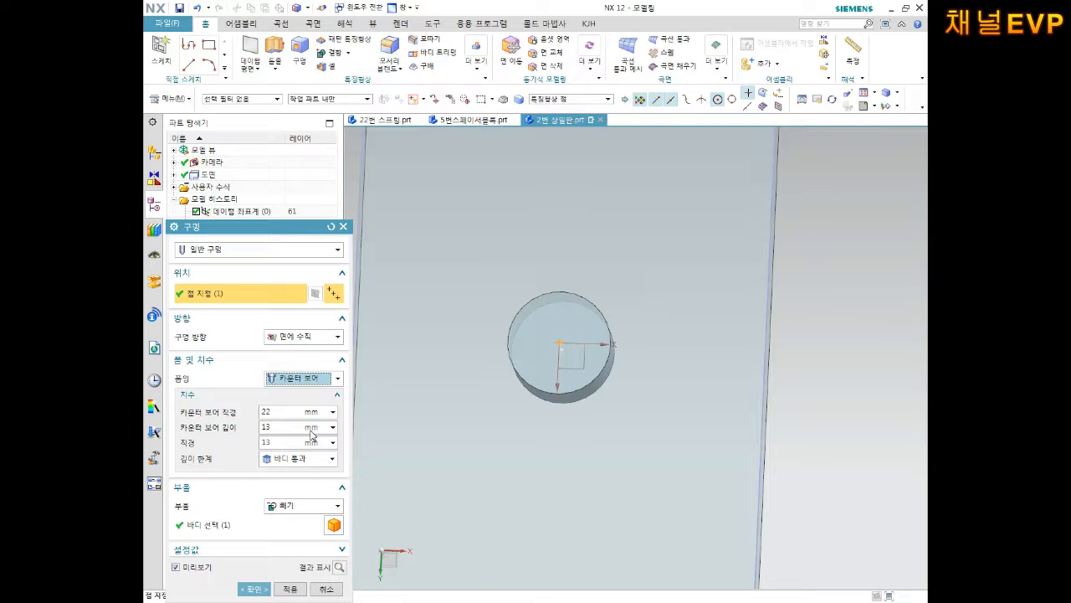
Set the counterbore diameter to 11 mm, counterbore depth to 6 mm and hole diameter to 7 mm, and create the central hole
{"action": "double_click", "coordinate": [268, 413]}
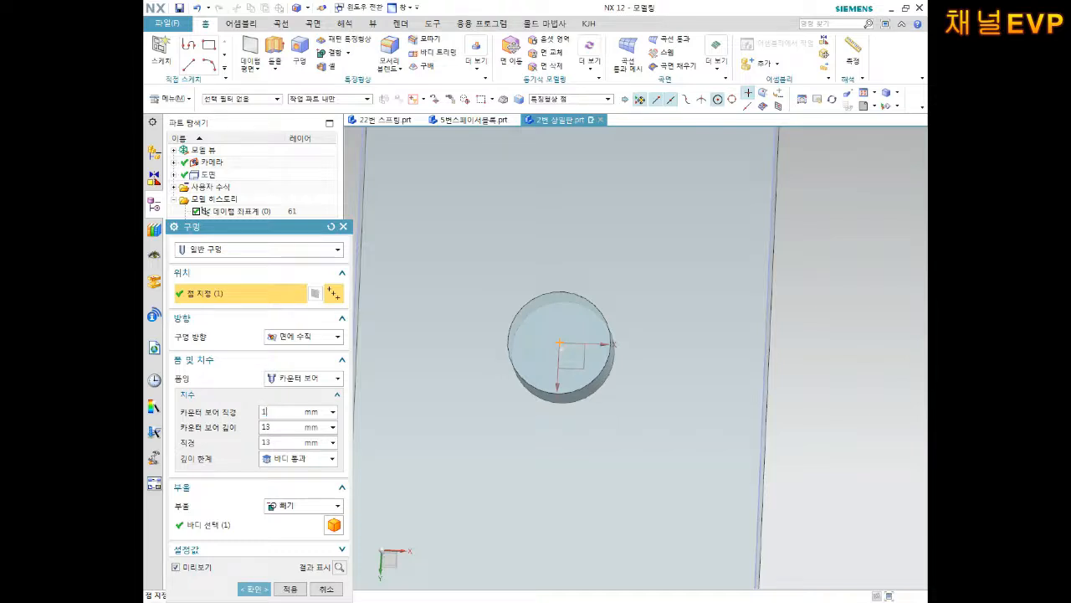
{"action": "key", "text": "Tab"}
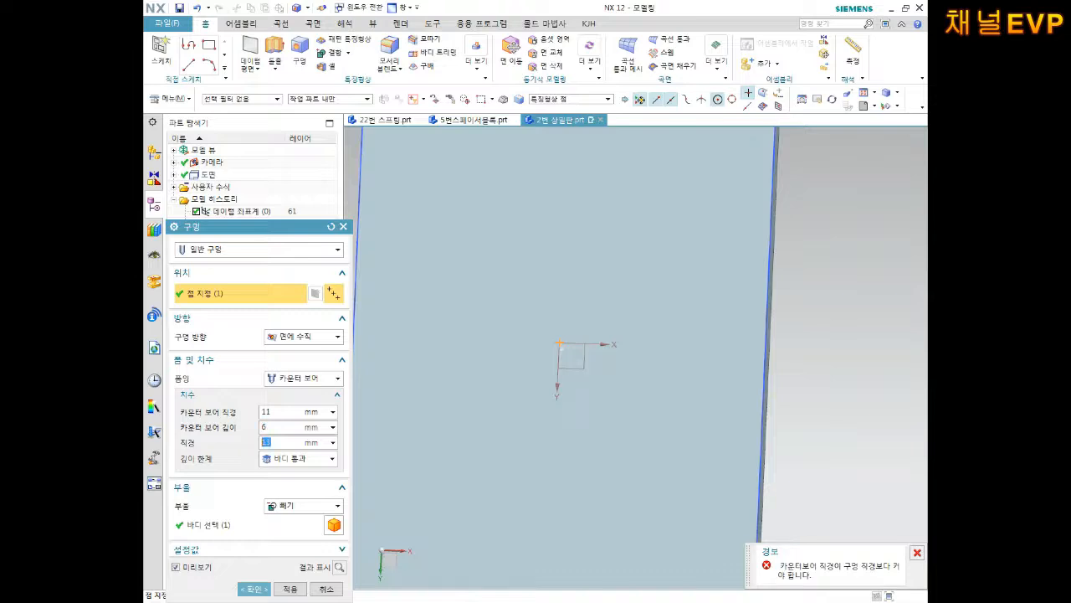
{"action": "type", "text": "6"}
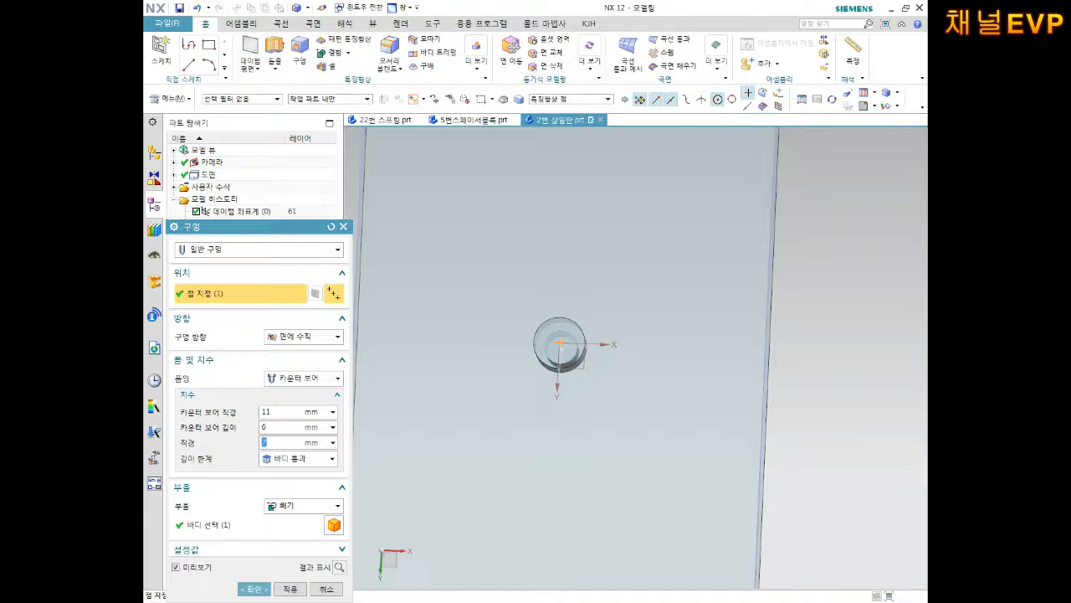
{"action": "left_click", "coordinate": [253, 588]}
Place a sketch point for another hole near the underside's corner and dimension it 29 mm horizontally from the central hole's center
{"action": "mouse_move", "coordinate": [559, 343]}
{"action": "middle_mouse_down"}
{"action": "mouse_move", "coordinate": [544, 355]}
{"action": "mouse_move", "coordinate": [561, 342]}
{"action": "middle_mouse_up"}
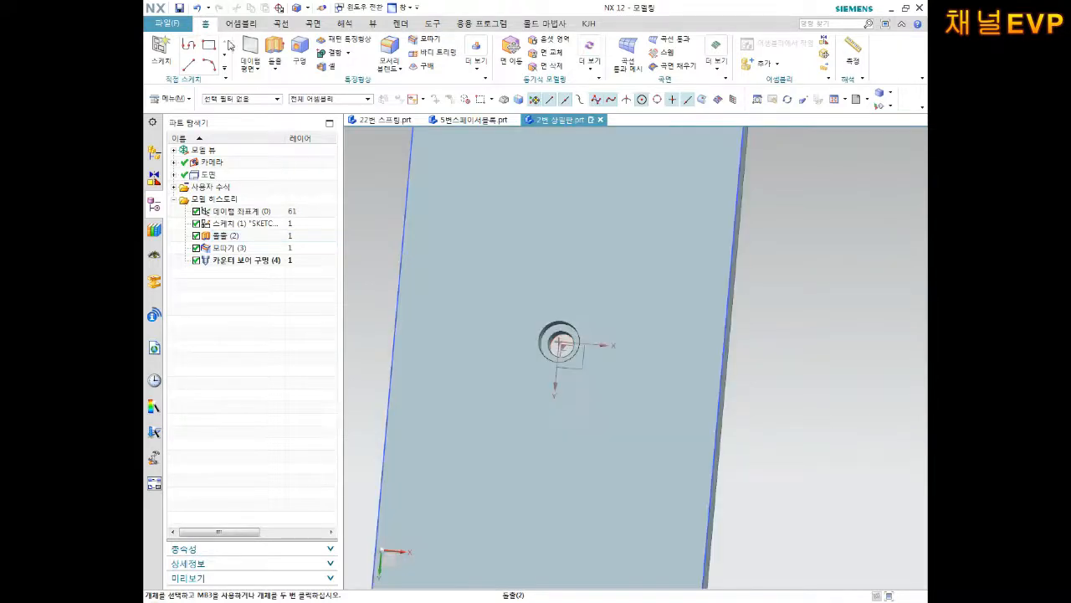
{"action": "left_click", "coordinate": [299, 57]}
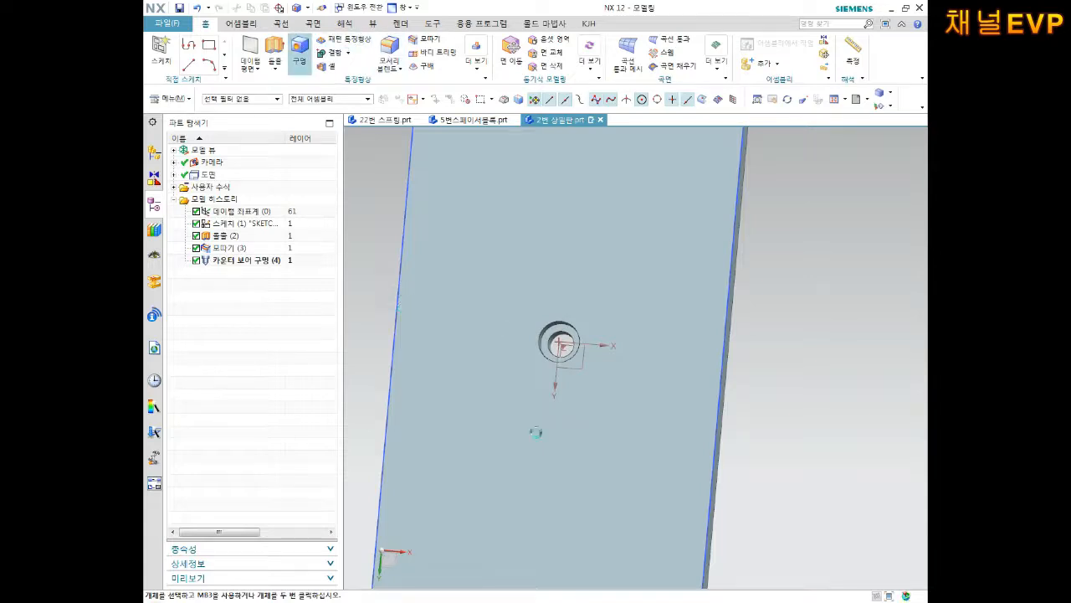
{"action": "left_click", "coordinate": [446, 514]}
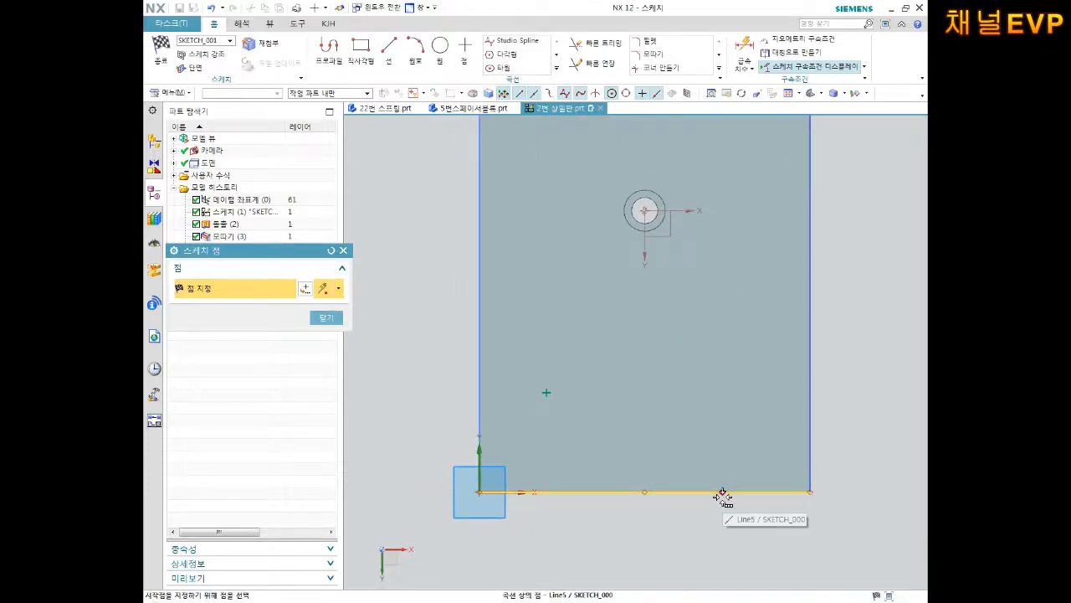
{"action": "key", "text": "Escape"}
{"action": "key", "text": "d"}
{"action": "left_click", "coordinate": [545, 390]}
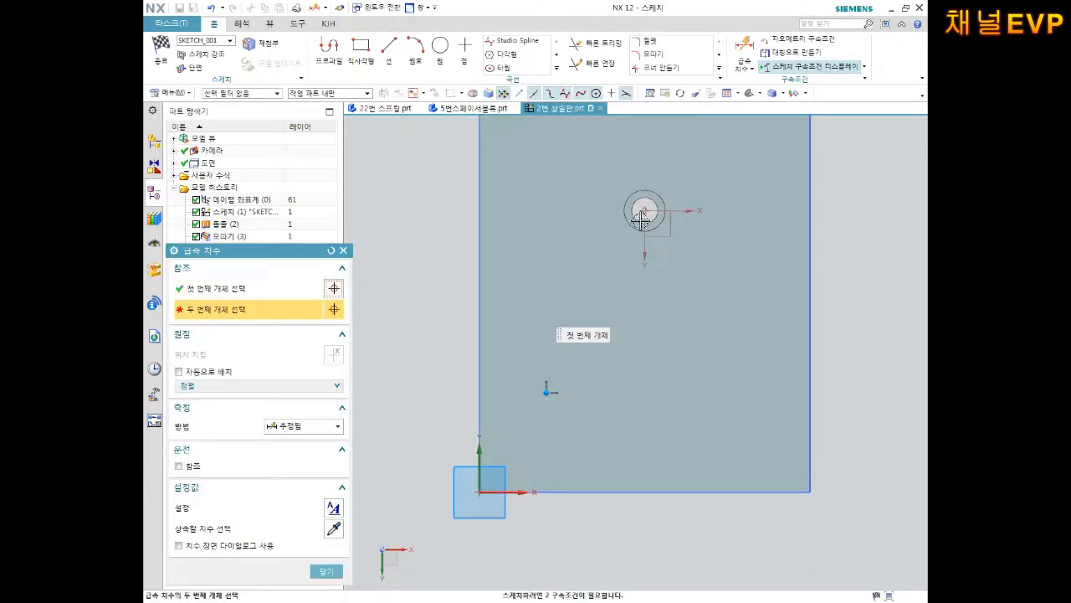
{"action": "left_click", "coordinate": [644, 211]}
{"action": "left_click", "coordinate": [629, 412]}
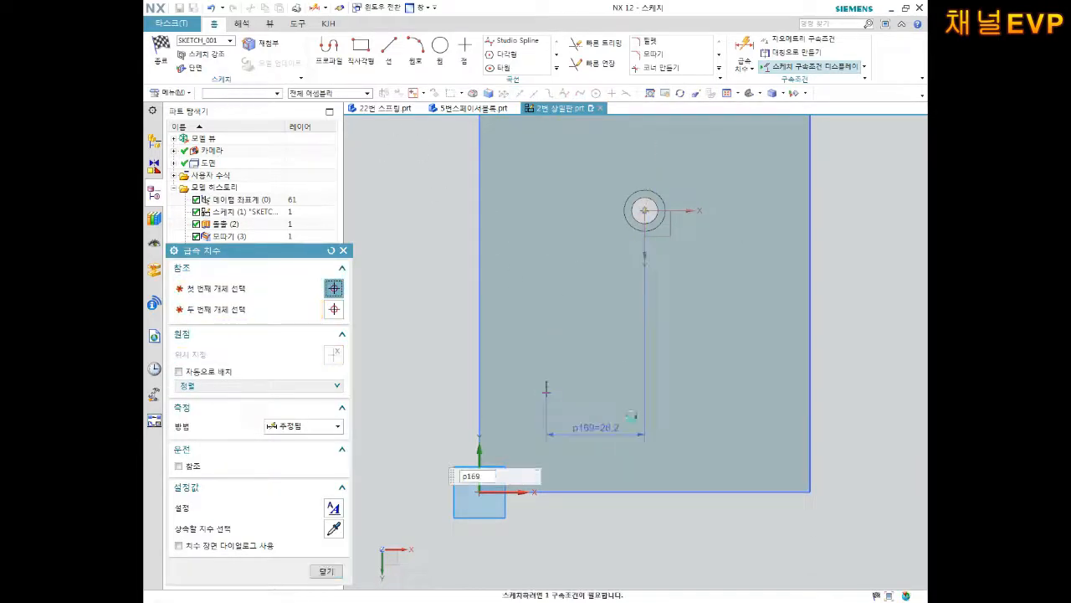
{"action": "type", "text": "25"}
{"action": "key", "text": "Return"}
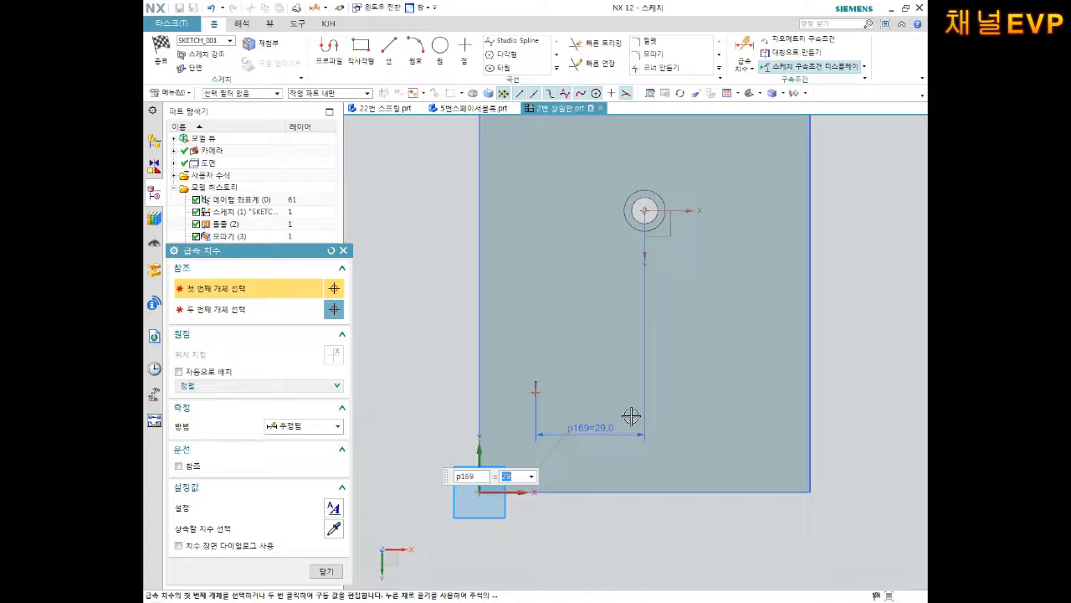
Dimension the hole point vertically from the central hole's center as 114/2 and finish the point sketch
{"action": "left_click", "coordinate": [643, 211]}
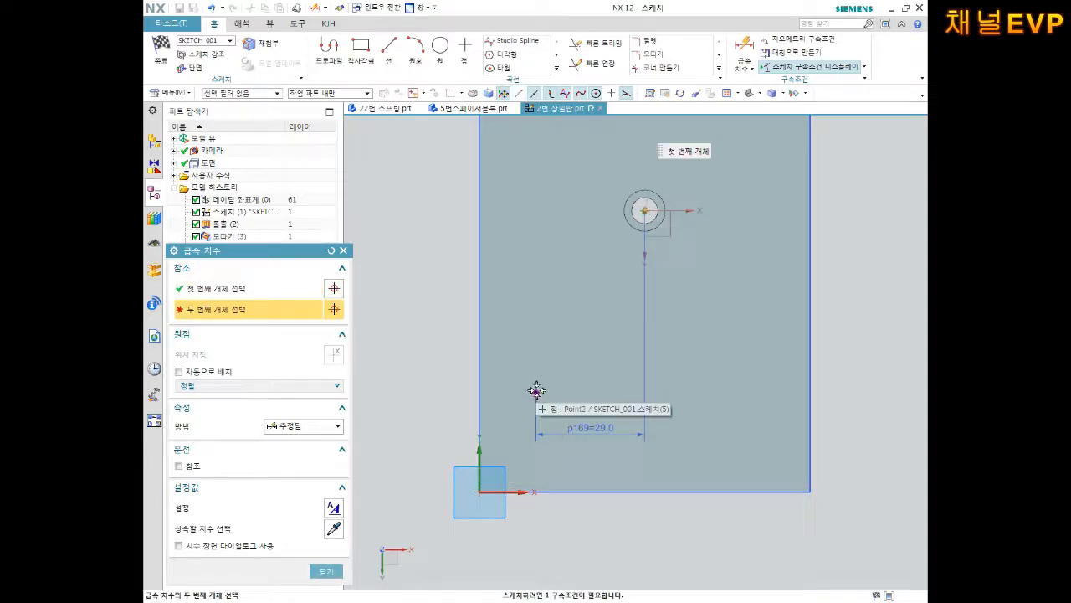
{"action": "left_click", "coordinate": [536, 391]}
{"action": "left_click", "coordinate": [435, 469]}
{"action": "type", "text": "114/2"}
{"action": "key", "text": "Return"}
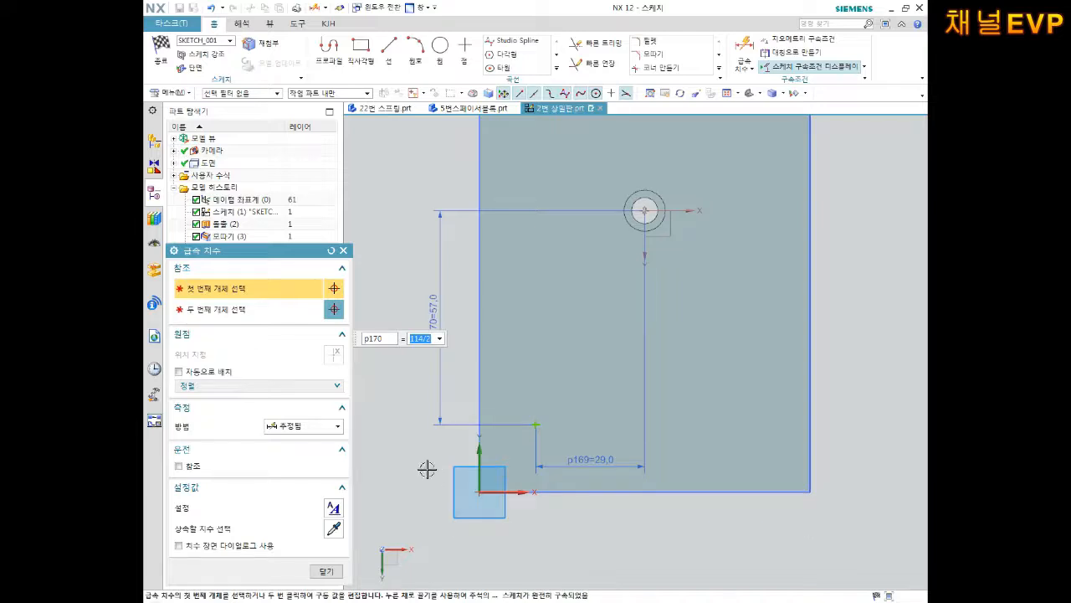
{"action": "left_click", "coordinate": [161, 52]}
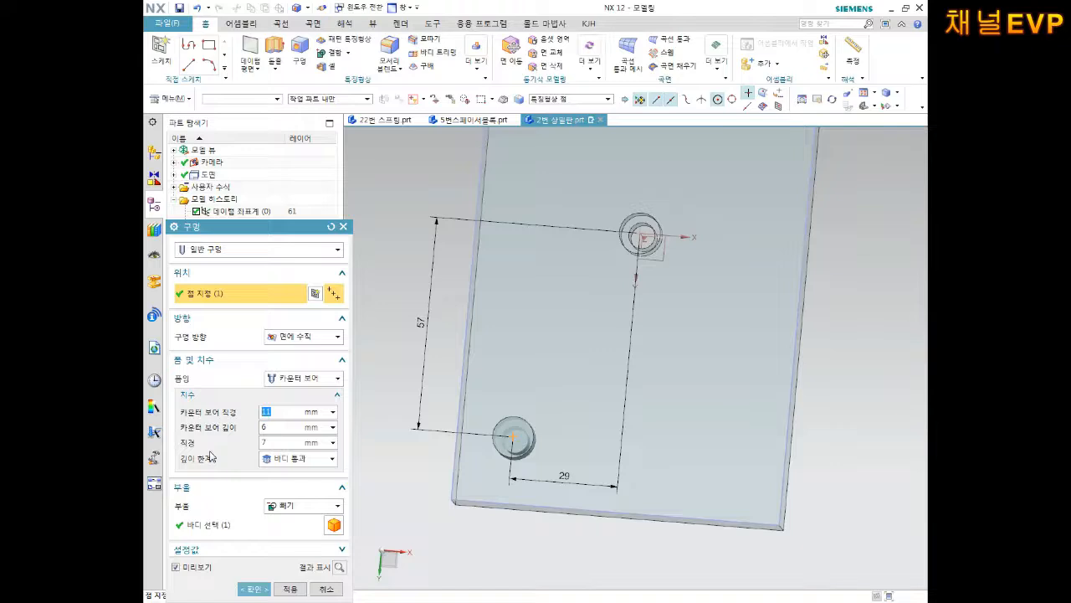
Set the counterbore diameter to 18 mm, counterbore depth to 8 mm and hole diameter to 12 mm, and create the corner hole
{"action": "type", "text": "8"}
{"action": "key", "text": "Tab"}
{"action": "type", "text": "8"}
{"action": "key", "text": "Tab"}
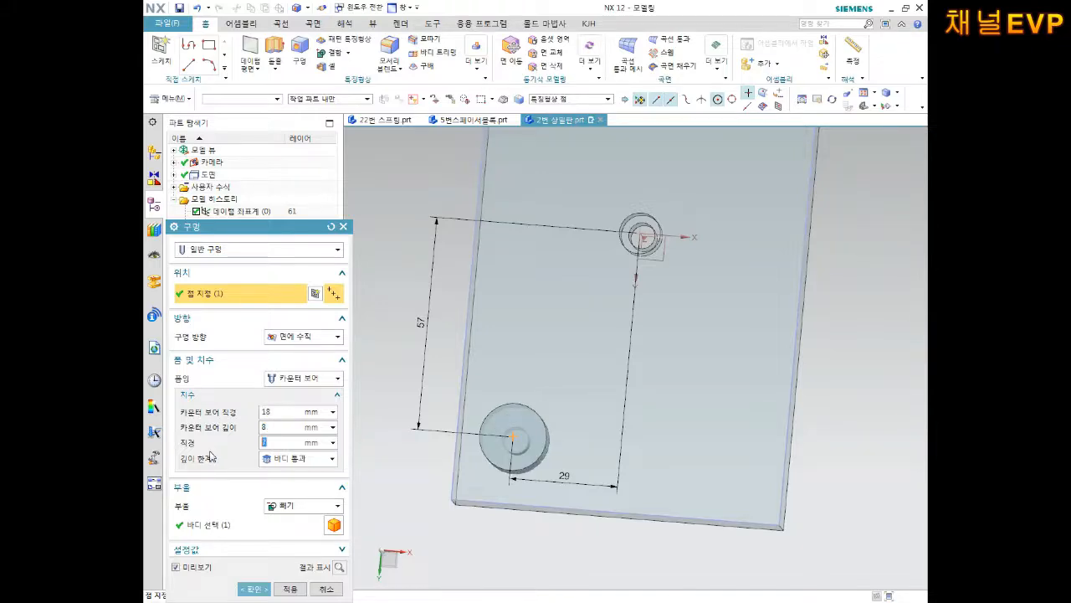
{"action": "type", "text": "12"}
{"action": "key", "text": "Return"}
{"action": "left_click", "coordinate": [254, 588]}
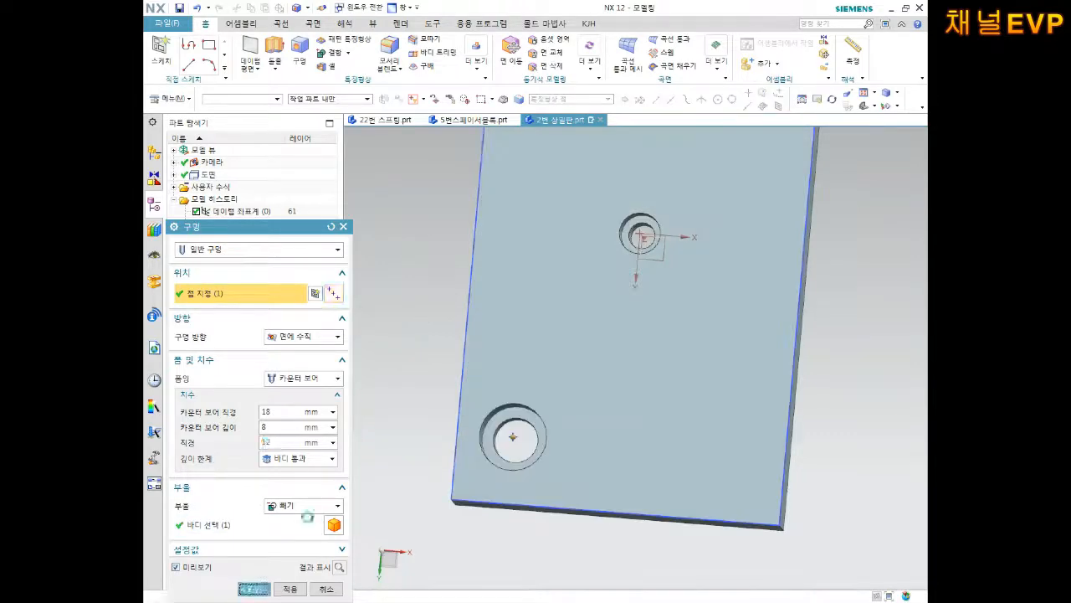
Start a linear feature pattern of the corner counterbored hole, with direction 1 along the plate's short edge, count 2 and pitch 58 mm
{"action": "middle_click_drag", "start_coordinate": [557, 380], "coordinate": [573, 384]}
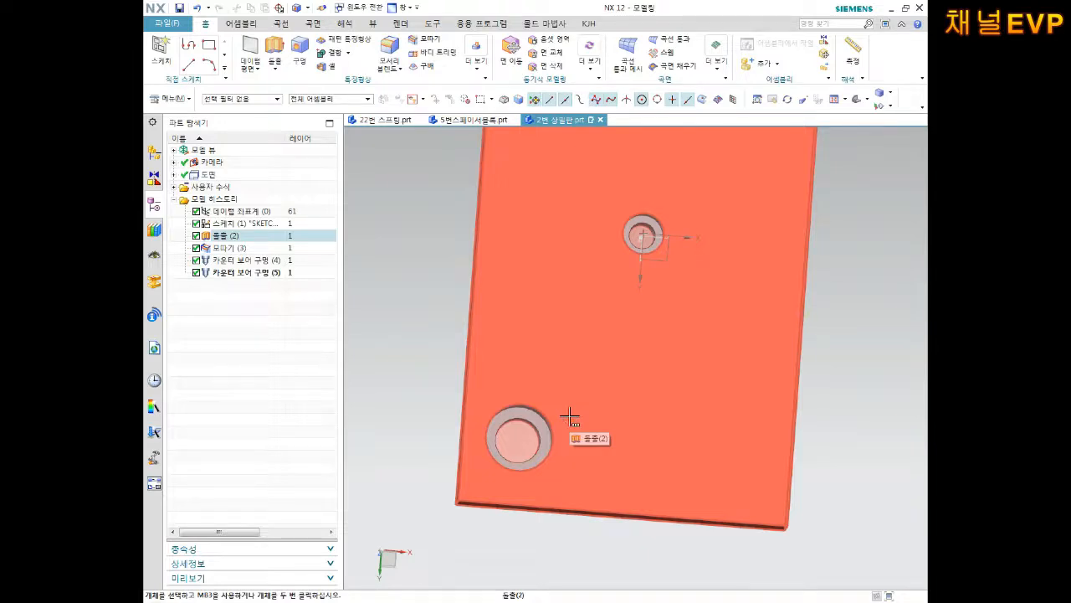
{"action": "middle_click_drag", "start_coordinate": [455, 407], "coordinate": [514, 442]}
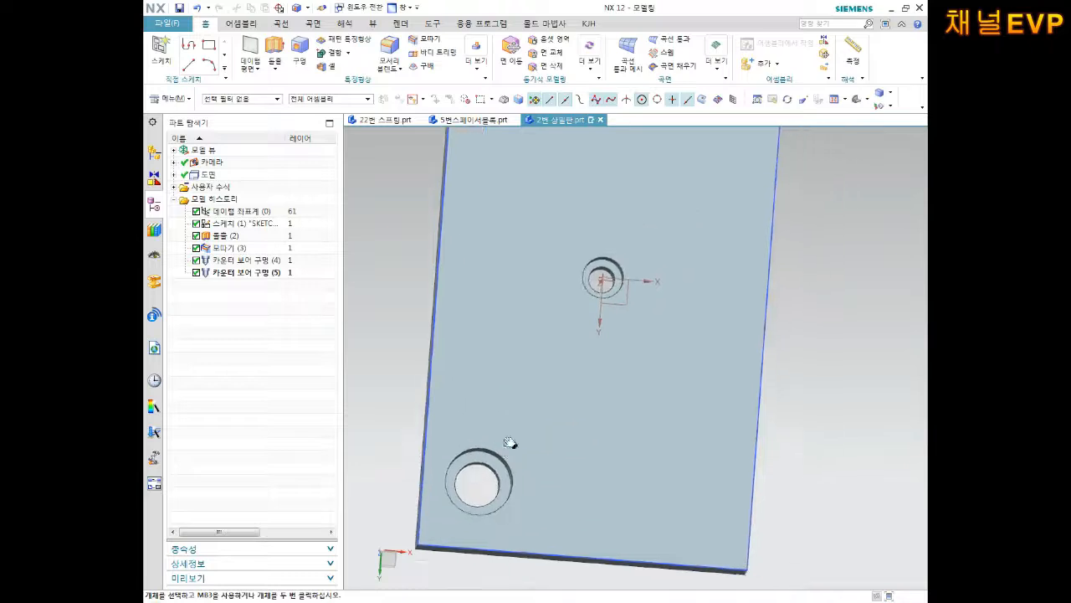
{"action": "left_click", "coordinate": [357, 38]}
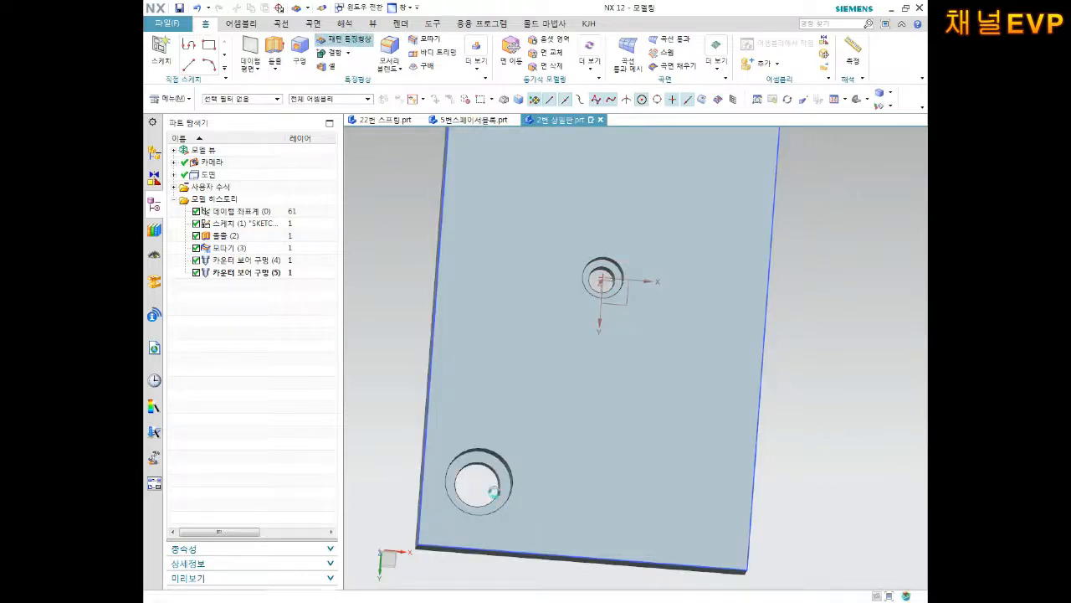
{"action": "scroll", "coordinate": [482, 482], "scroll_direction": "up", "scroll_amount": 5}
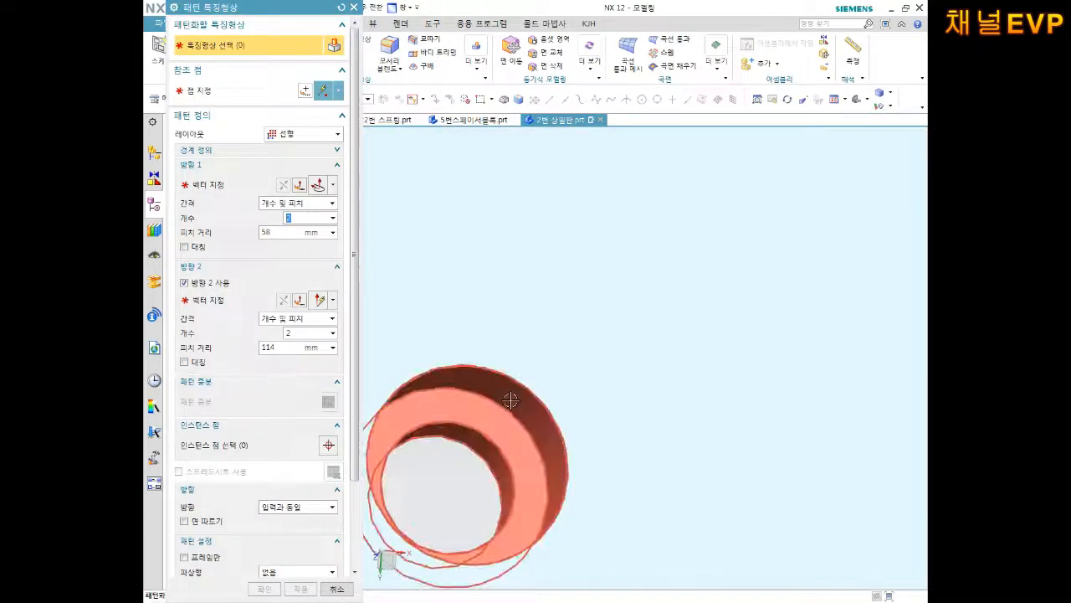
{"action": "left_click", "coordinate": [509, 399]}
{"action": "scroll", "coordinate": [509, 403], "scroll_direction": "down", "scroll_amount": 5}
{"action": "scroll", "coordinate": [510, 403], "scroll_direction": "down", "scroll_amount": 7}
{"action": "middle_click_drag", "start_coordinate": [557, 383], "coordinate": [532, 359]}
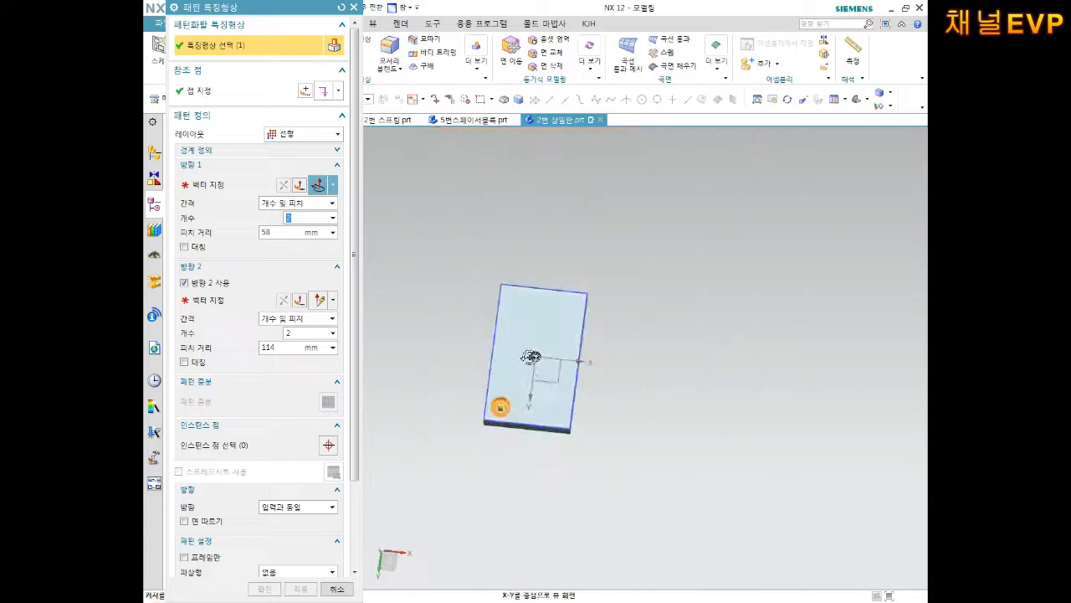
{"action": "scroll", "coordinate": [531, 357], "scroll_direction": "up", "scroll_amount": 2}
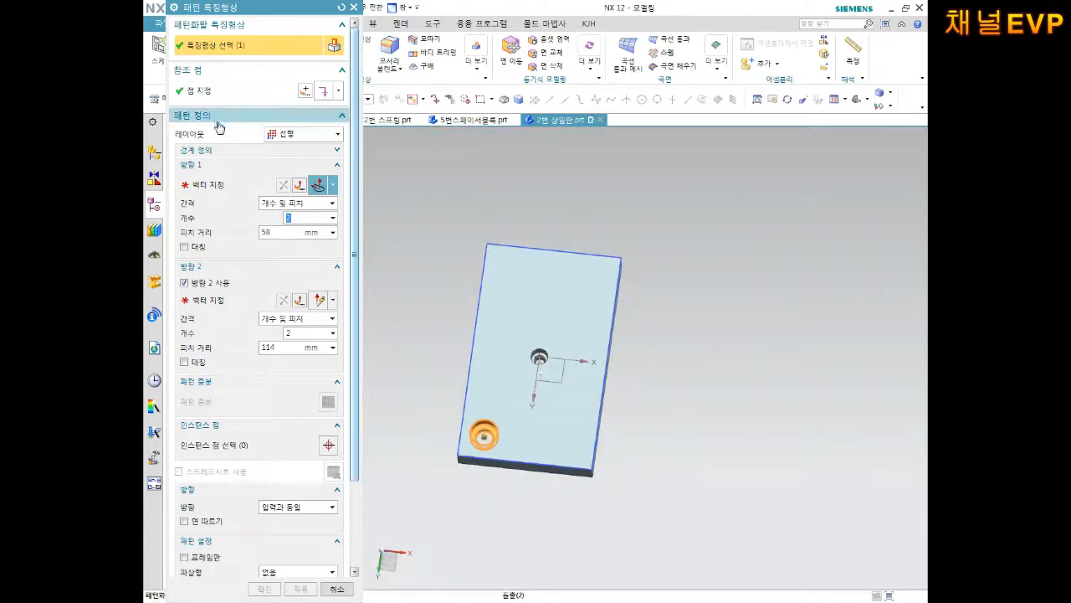
{"action": "left_click", "coordinate": [208, 186]}
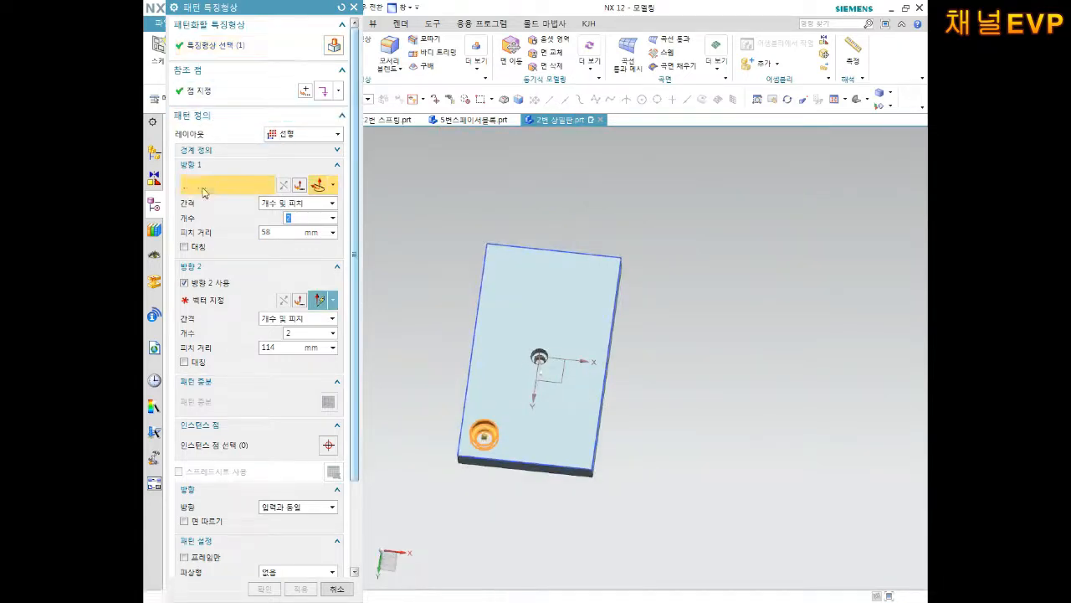
{"action": "scroll", "coordinate": [519, 460], "scroll_direction": "up", "scroll_amount": 3}
{"action": "left_click", "coordinate": [524, 459]}
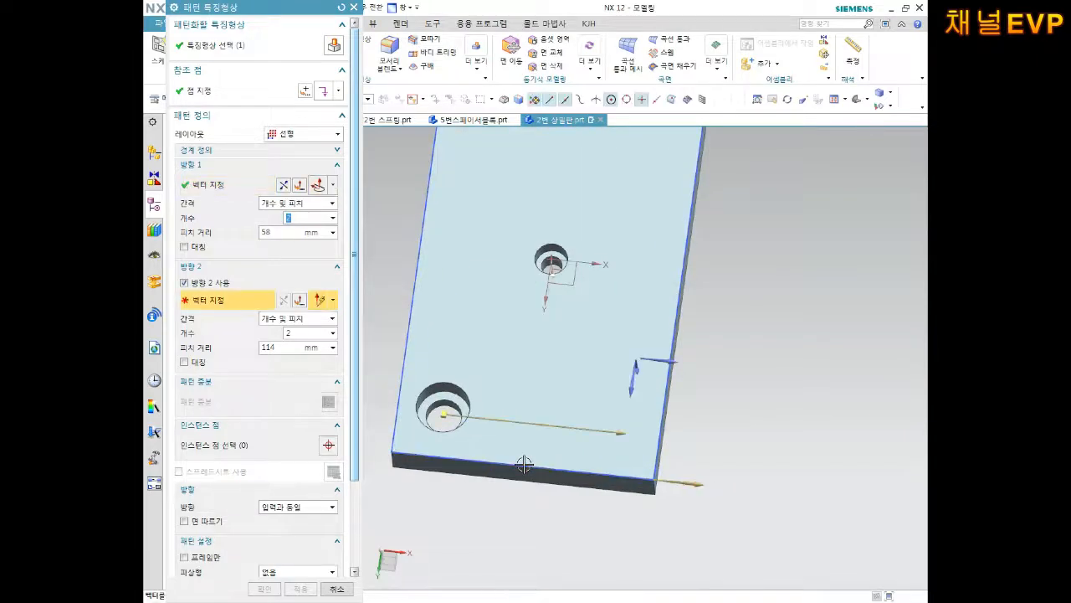
{"action": "left_click", "coordinate": [278, 233]}
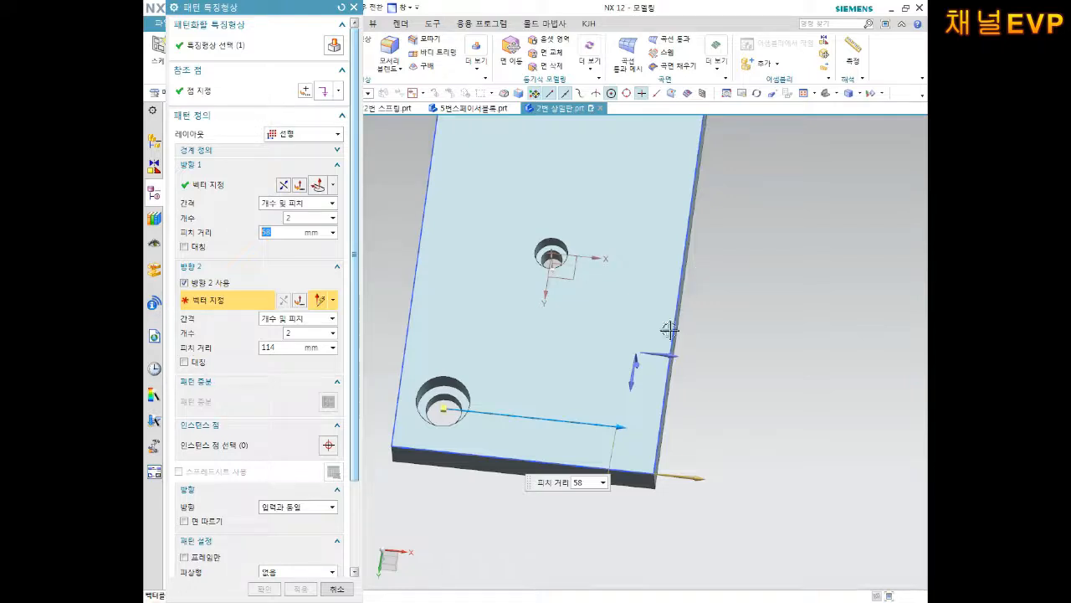
Set pattern direction 2 along the reversed Y axis with count 2 and pitch 114 mm, and create the pattern
{"action": "left_click", "coordinate": [635, 374]}
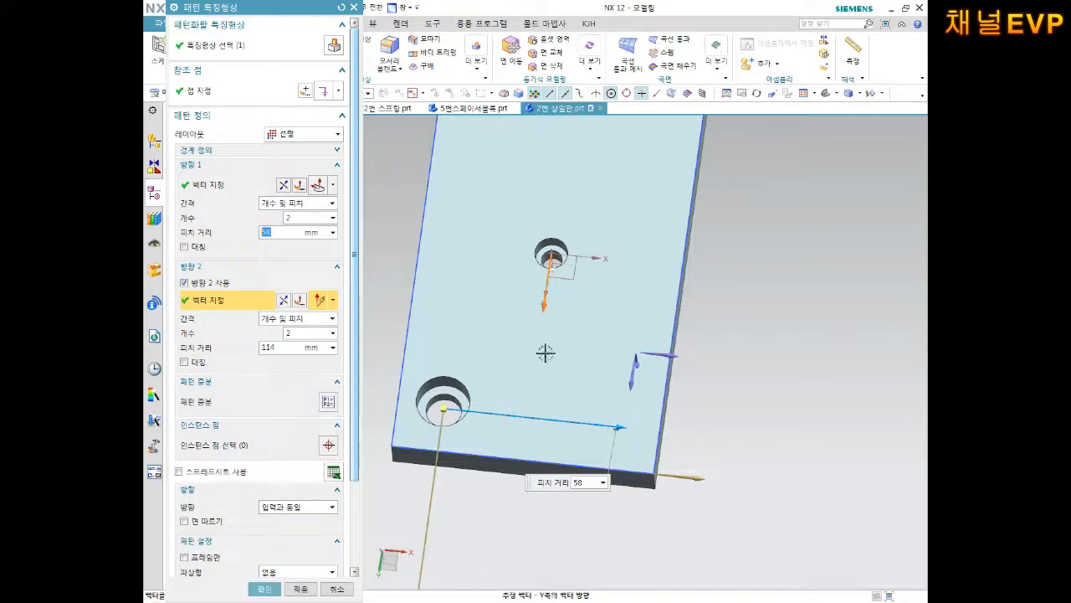
{"action": "left_click", "coordinate": [283, 300]}
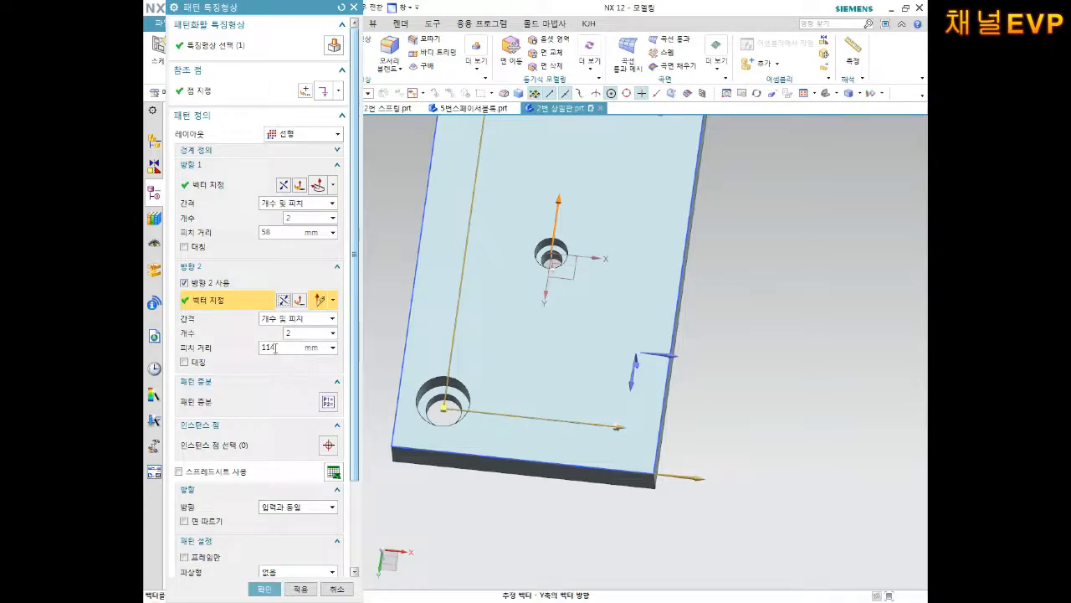
{"action": "left_click", "coordinate": [265, 590]}
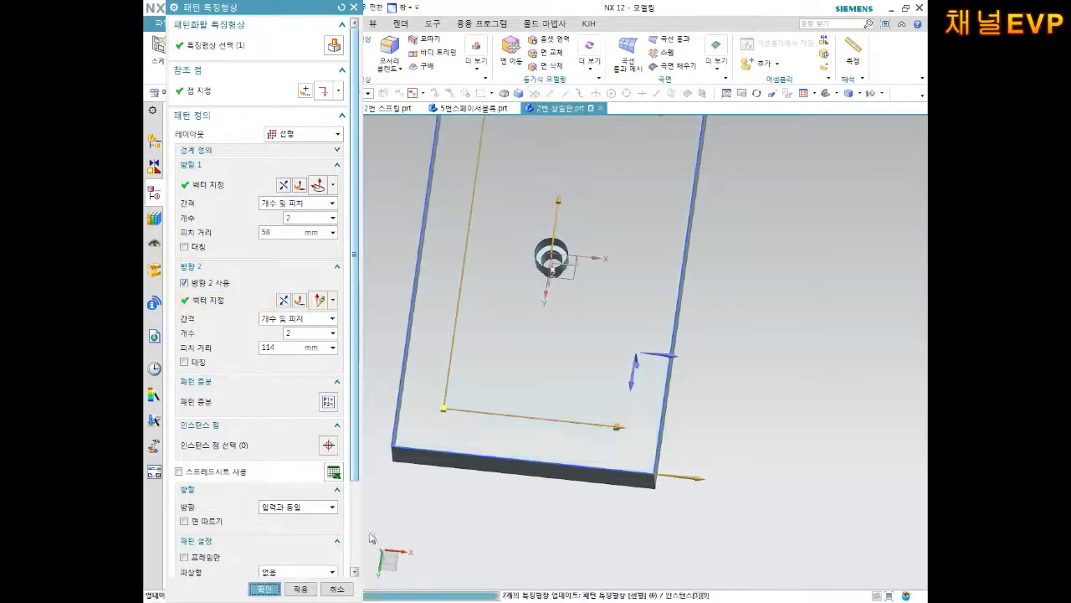
{"action": "middle_click_drag", "start_coordinate": [600, 378], "coordinate": [600, 495], "text": "shift"}
{"action": "scroll", "coordinate": [598, 425], "scroll_direction": "down", "scroll_amount": 2}
{"action": "mouse_move", "coordinate": [598, 425]}
{"action": "middle_mouse_down"}
{"action": "mouse_move", "coordinate": [576, 457]}
{"action": "mouse_move", "coordinate": [595, 443]}
{"action": "middle_mouse_up"}
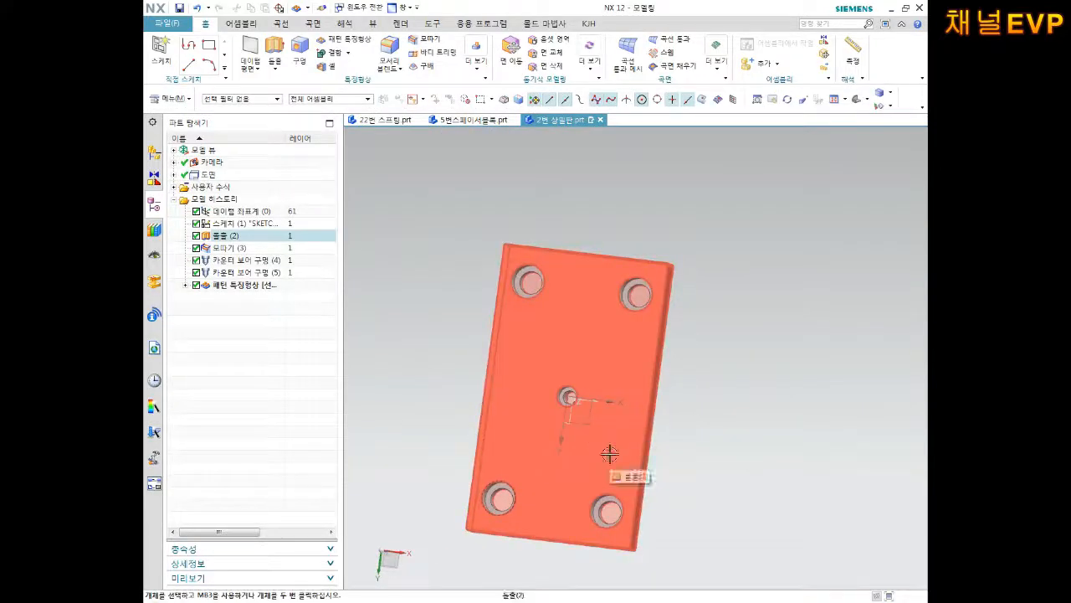